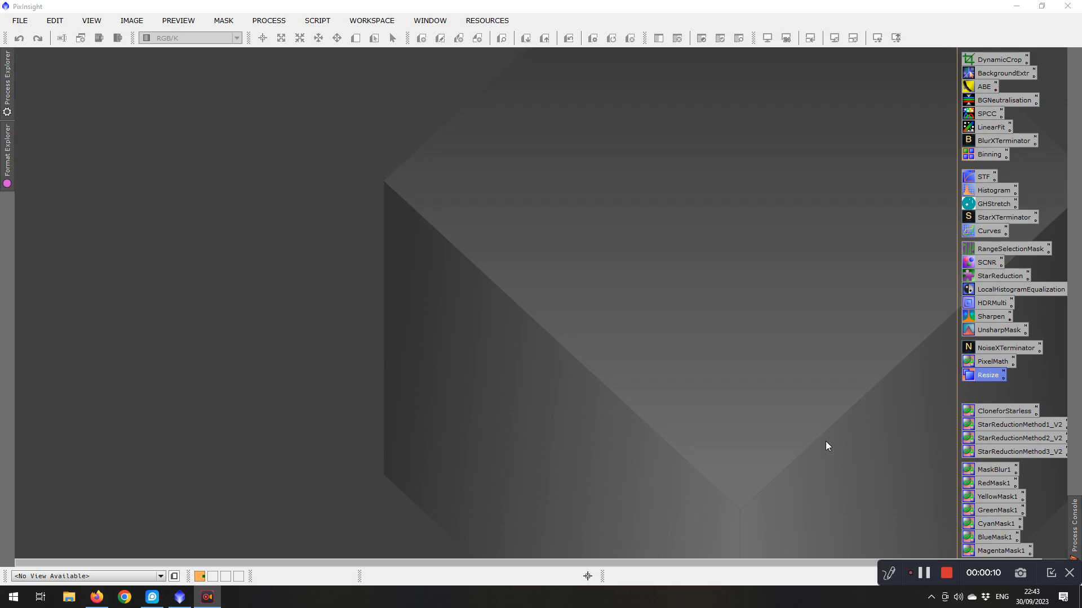
Launch the WeightedBatchPreprocessing script from the batch processing scripts.
{"action": "left_click", "coordinate": [318, 24]}
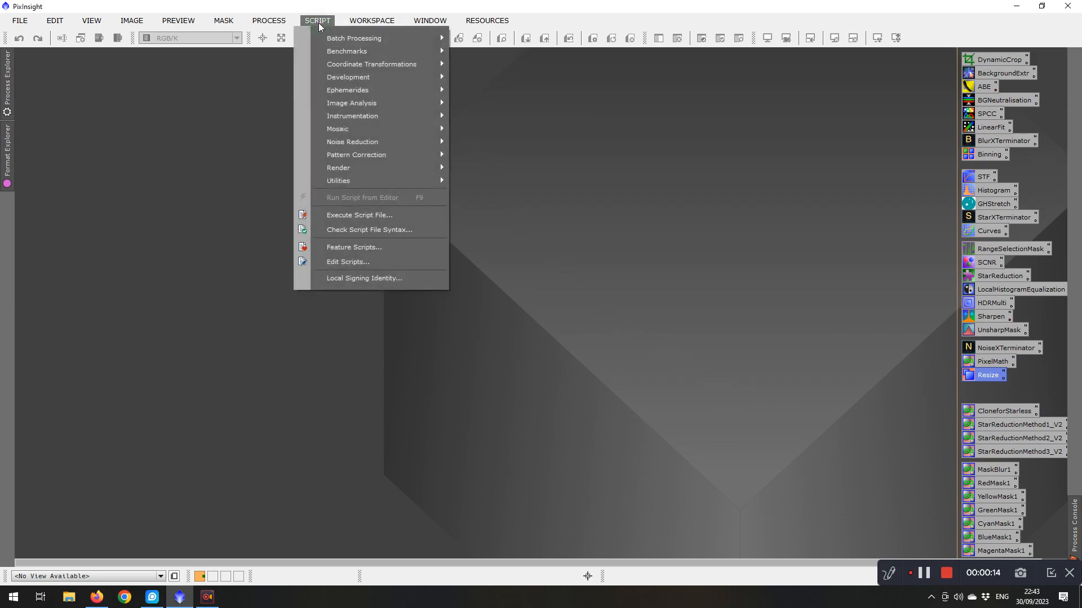
{"action": "mouse_move", "coordinate": [355, 40]}
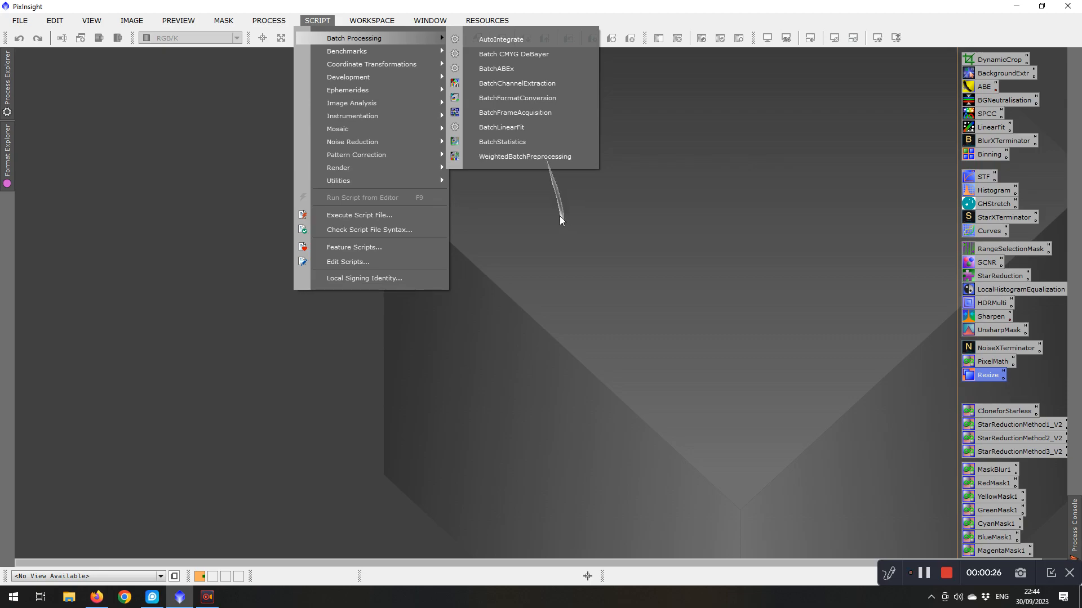
{"action": "mouse_move", "coordinate": [269, 20]}
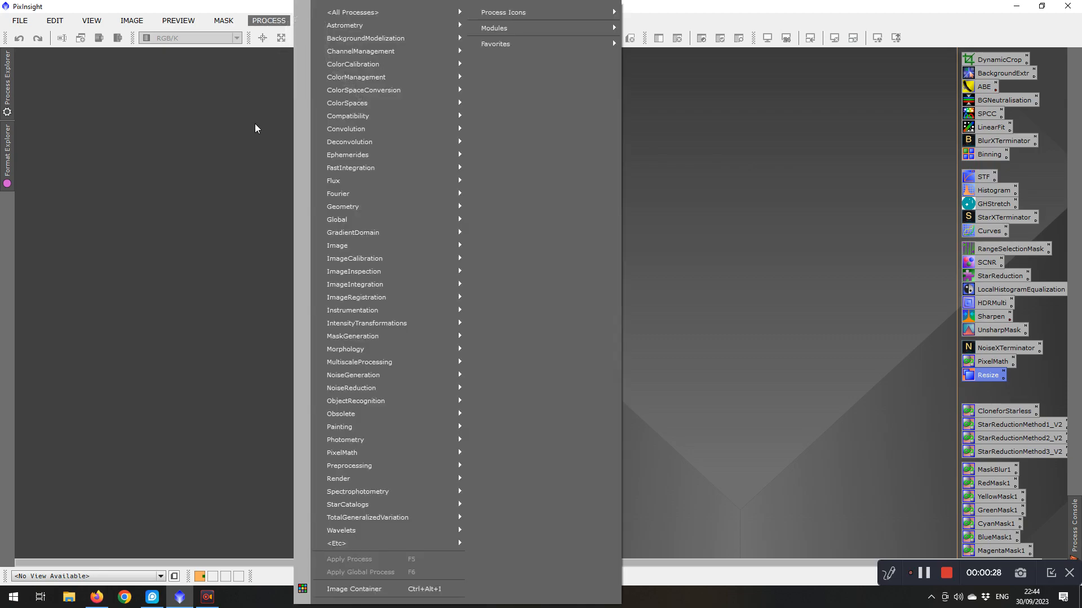
{"action": "left_click", "coordinate": [270, 22]}
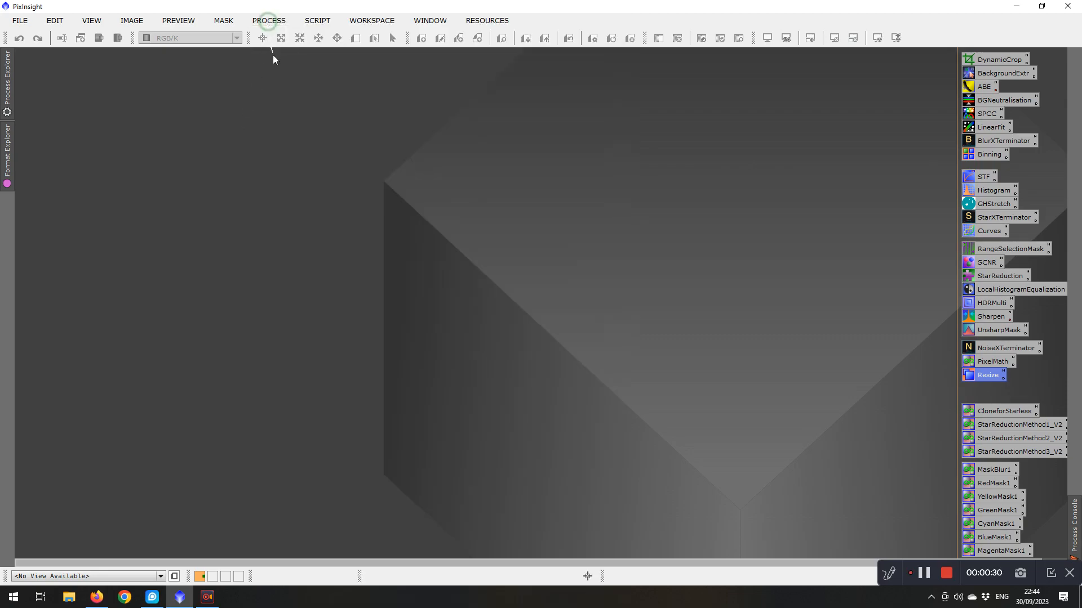
{"action": "left_click", "coordinate": [318, 23]}
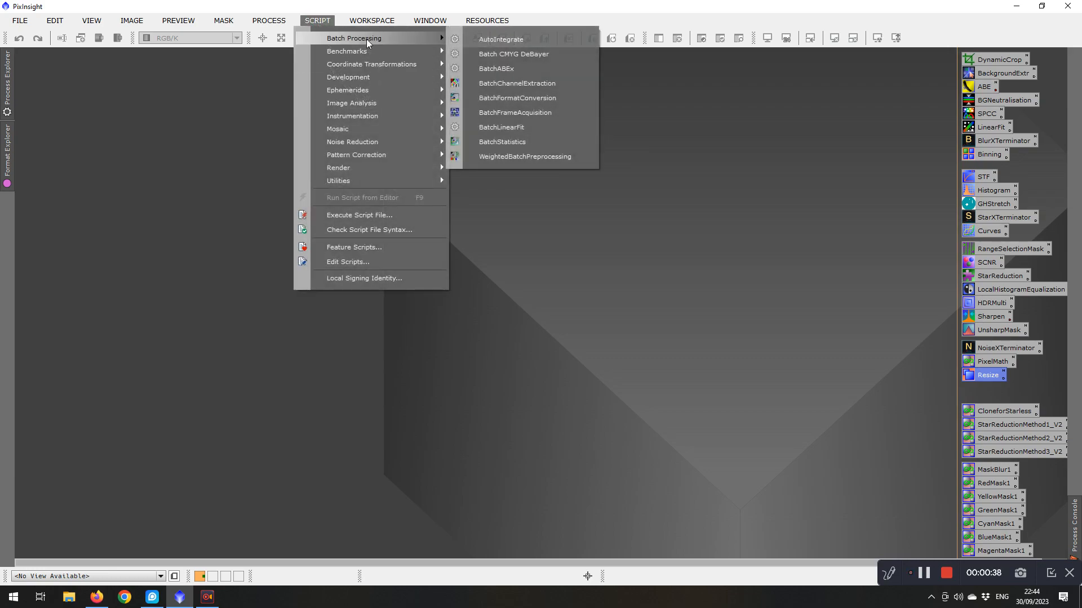
{"action": "left_click", "coordinate": [522, 162]}
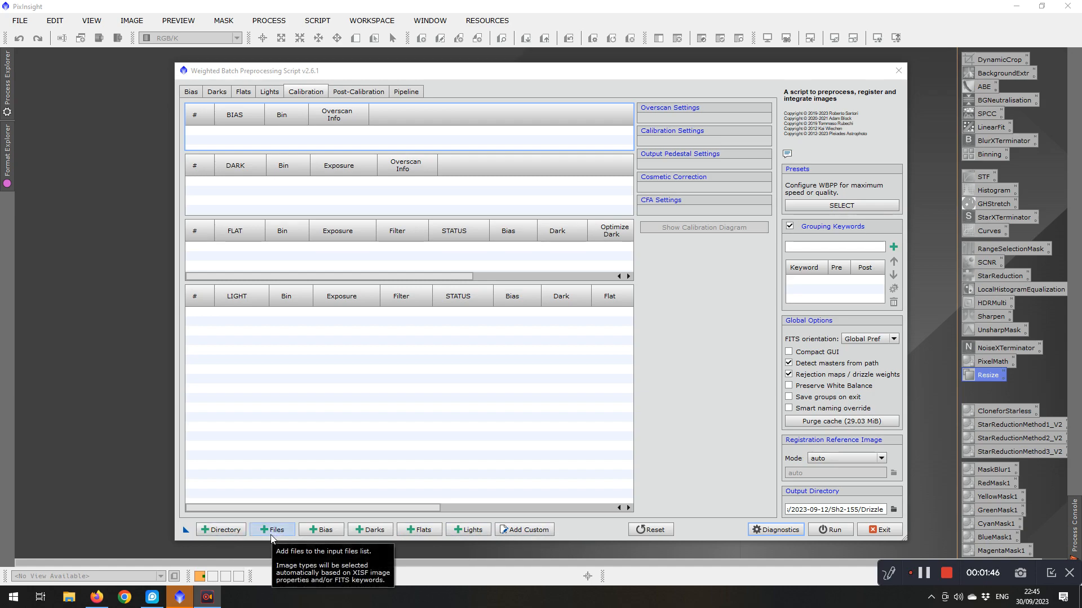
Start adding light frames and browse to the folder 00-Astro Images > 2023-02-18 > M45 > 60s.
{"action": "left_click", "coordinate": [477, 536]}
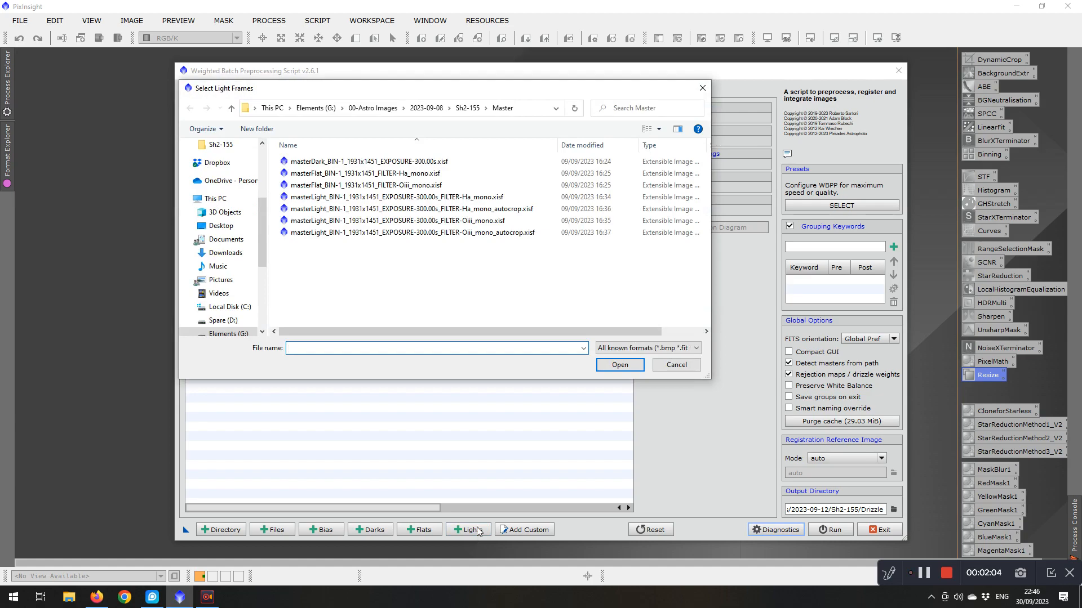
{"action": "left_click", "coordinate": [232, 110]}
{"action": "left_click", "coordinate": [232, 110]}
{"action": "left_click", "coordinate": [231, 110]}
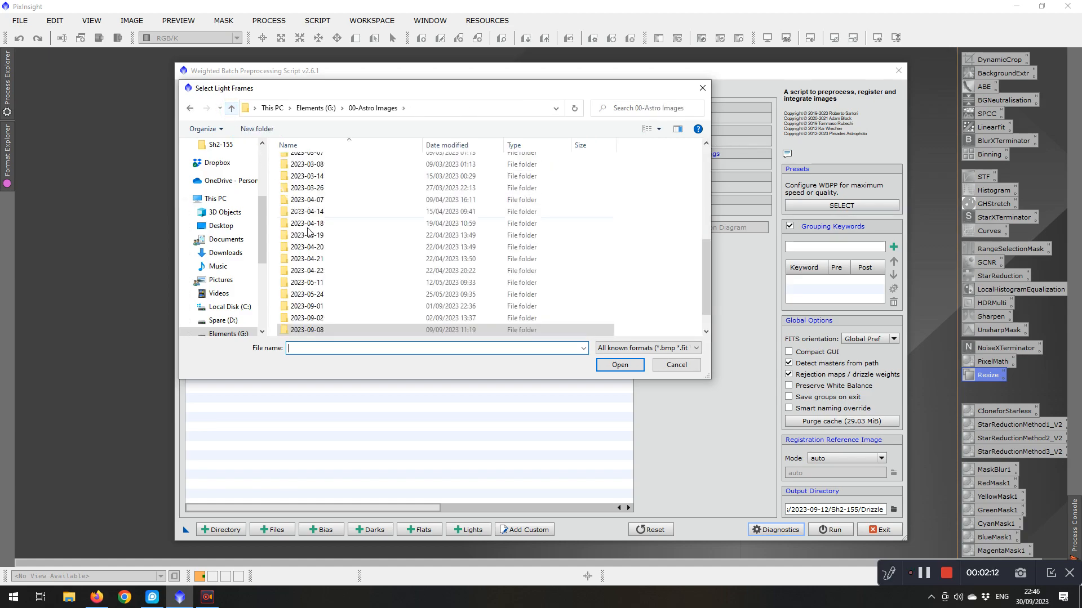
{"action": "scroll", "coordinate": [316, 248], "scroll_direction": "up", "scroll_amount": 4}
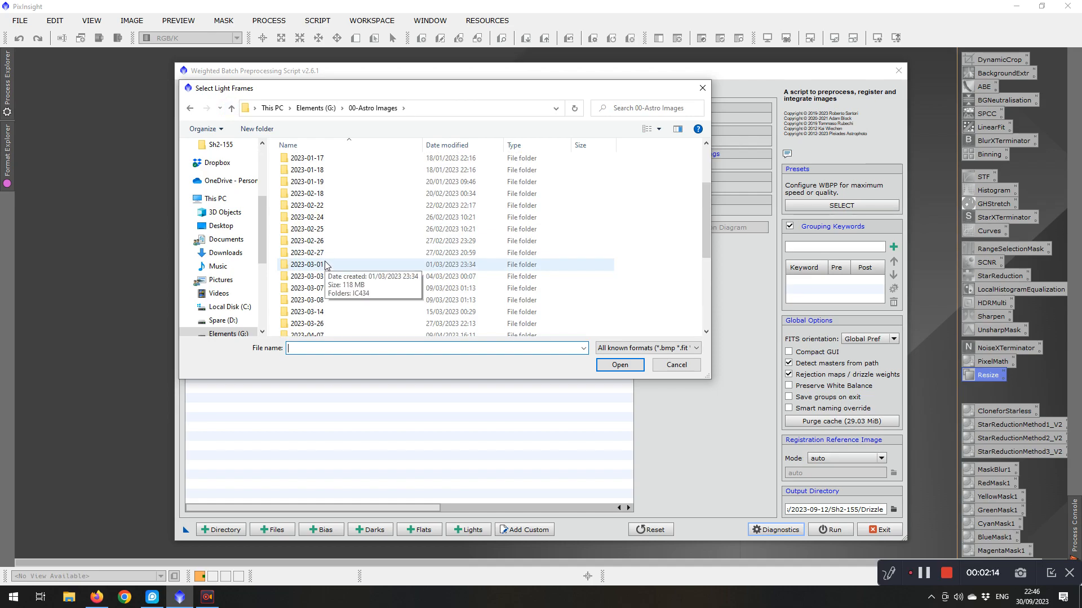
{"action": "double_click", "coordinate": [304, 193]}
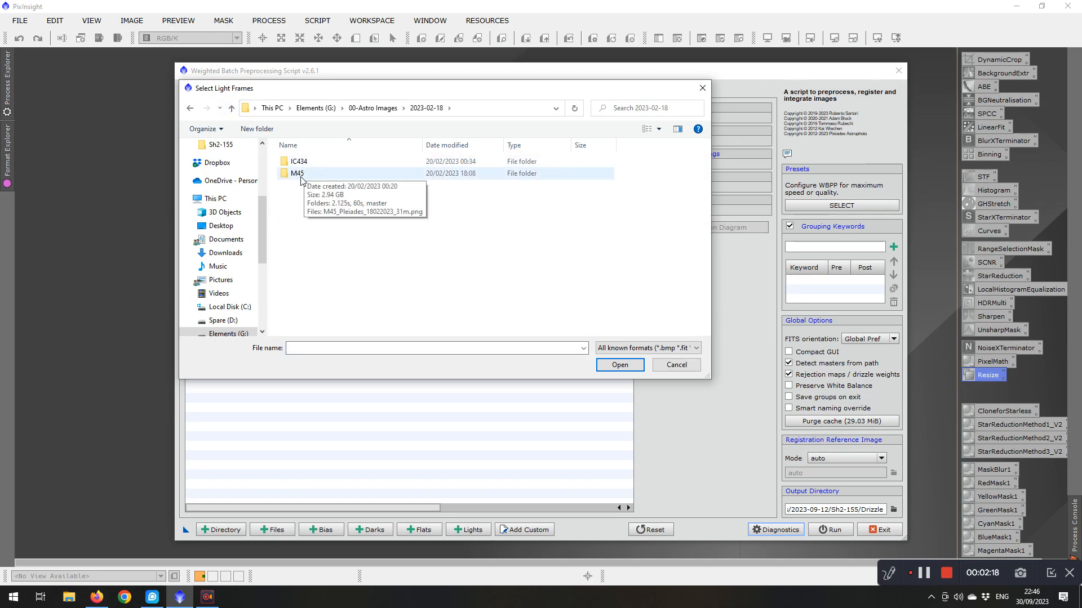
{"action": "double_click", "coordinate": [298, 174]}
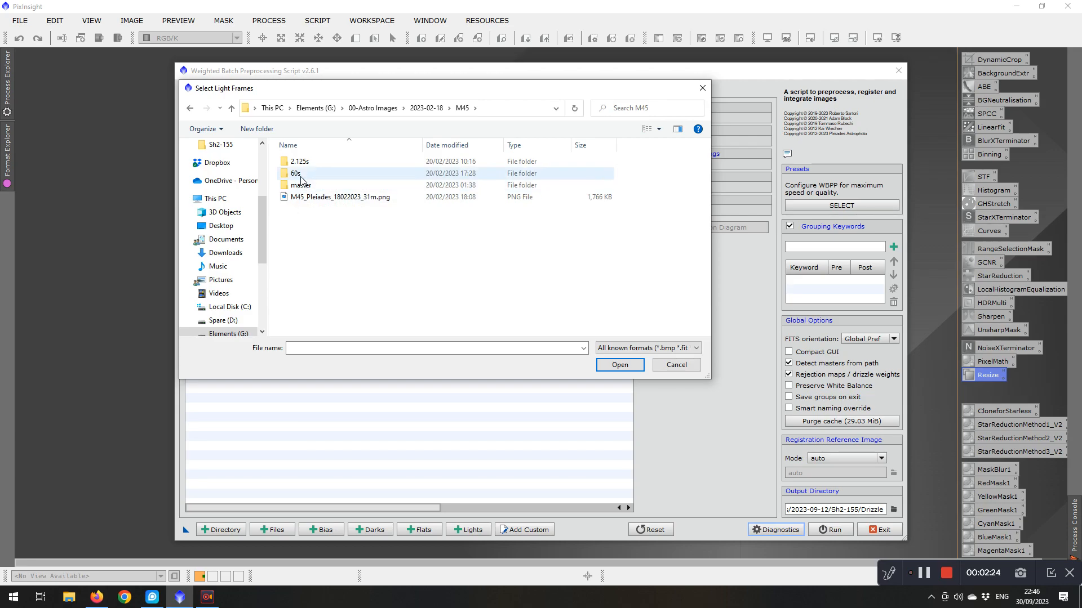
{"action": "double_click", "coordinate": [300, 176]}
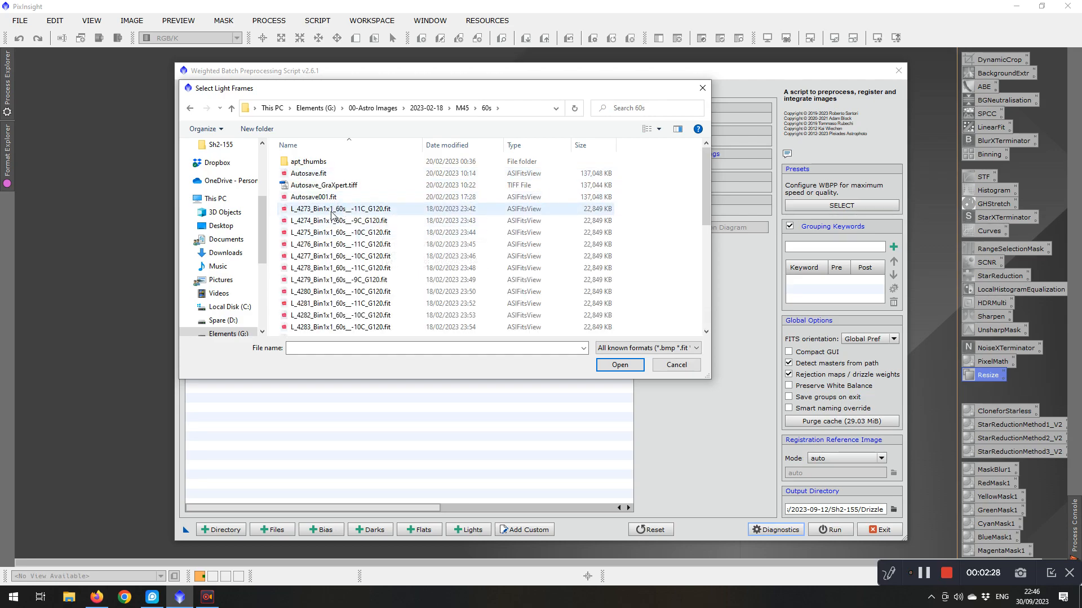
Load all the 60-second light frames from L_4273 through L_4310, leaving out the Autosave files.
{"action": "scroll", "coordinate": [354, 248], "scroll_direction": "down", "scroll_amount": 7}
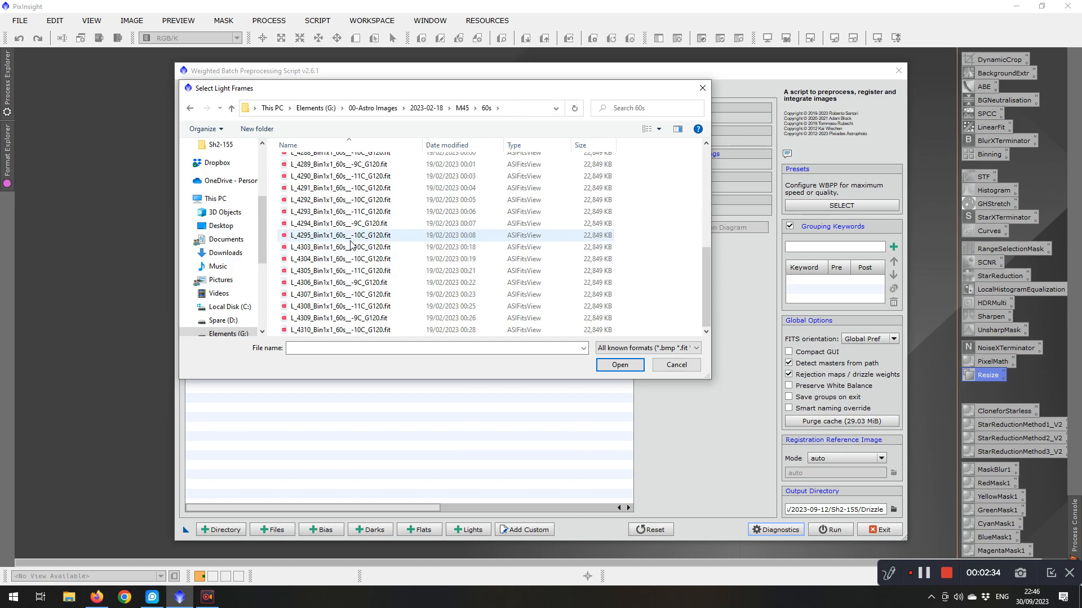
{"action": "scroll", "coordinate": [350, 243], "scroll_direction": "up", "scroll_amount": 7}
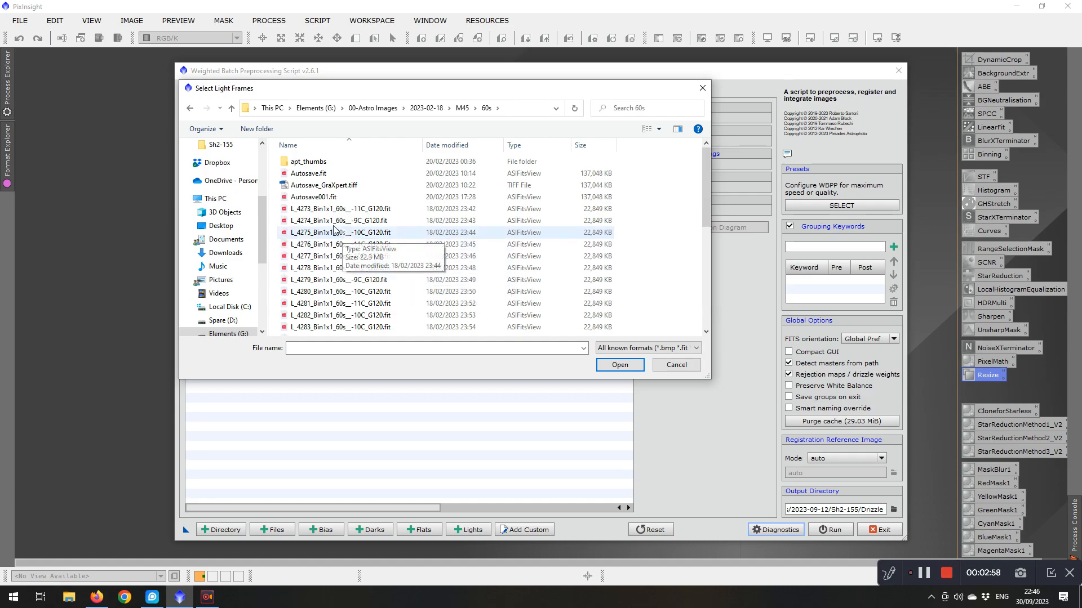
{"action": "left_click", "coordinate": [319, 209]}
{"action": "scroll", "coordinate": [355, 270], "scroll_direction": "down", "scroll_amount": 6}
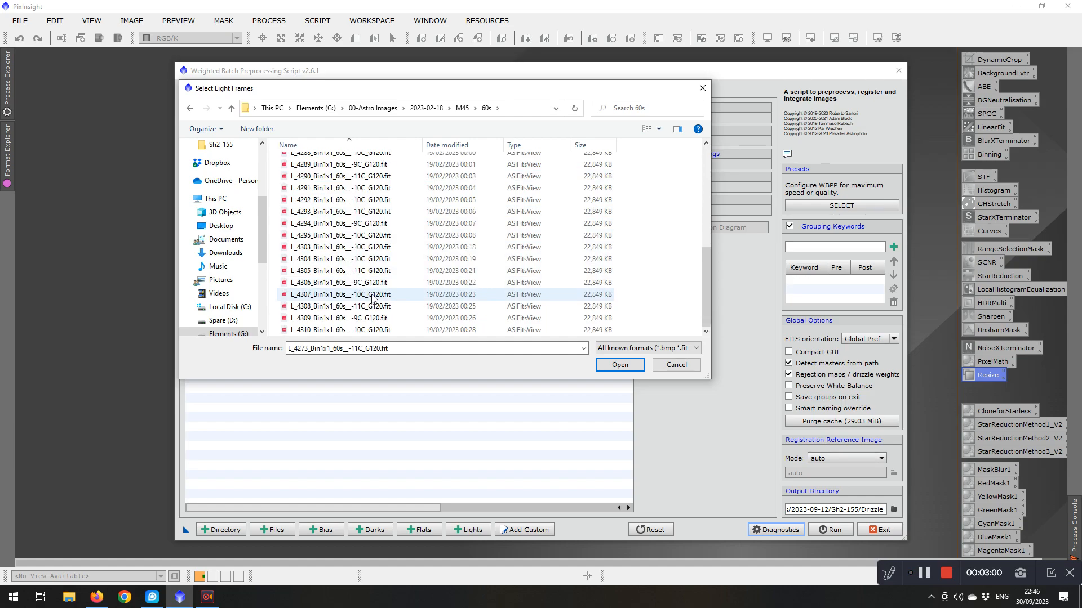
{"action": "left_click", "coordinate": [365, 329], "text": "shift"}
{"action": "left_click", "coordinate": [619, 364]}
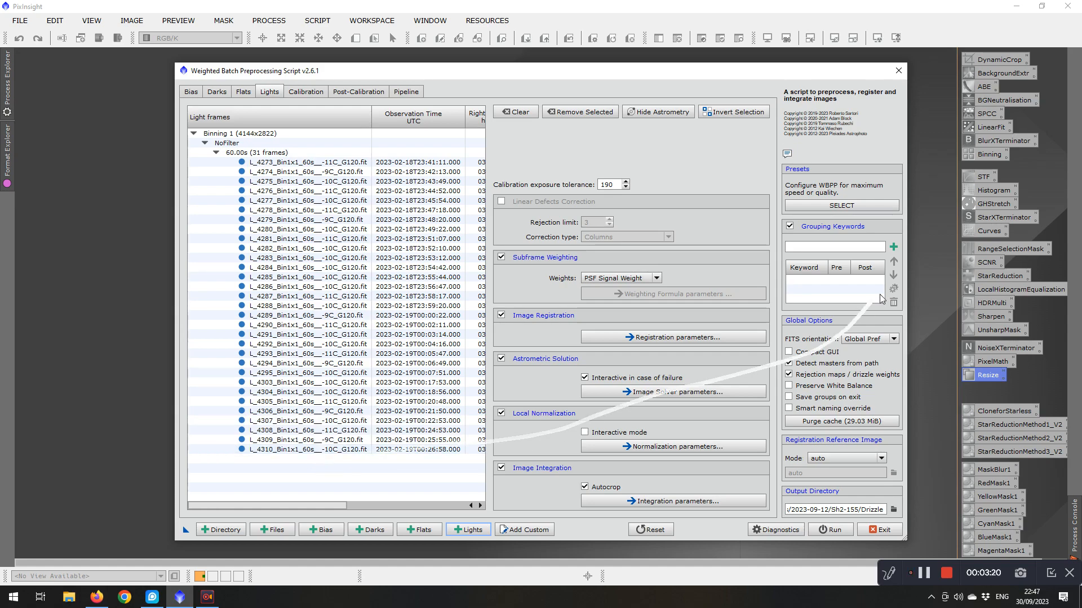
{"action": "mouse_move", "coordinate": [623, 206]}
{"action": "left_mouse_down"}
{"action": "mouse_move", "coordinate": [535, 265]}
{"action": "mouse_move", "coordinate": [571, 479]}
{"action": "mouse_move", "coordinate": [718, 251]}
{"action": "left_mouse_up"}
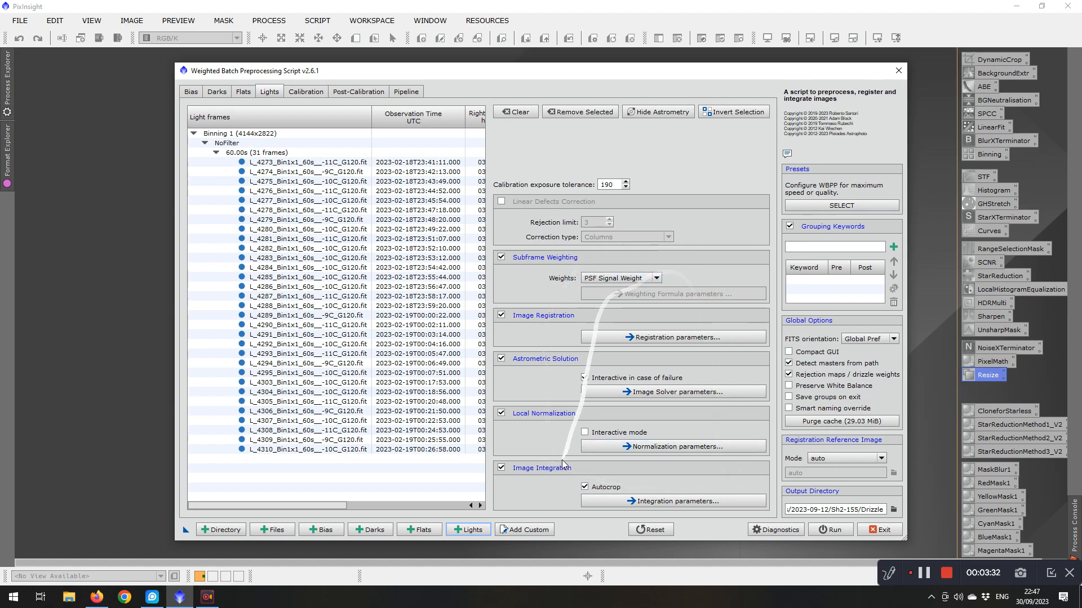
Start adding flat frames and browse to the 2.125s folder inside M45.
{"action": "left_click", "coordinate": [243, 92]}
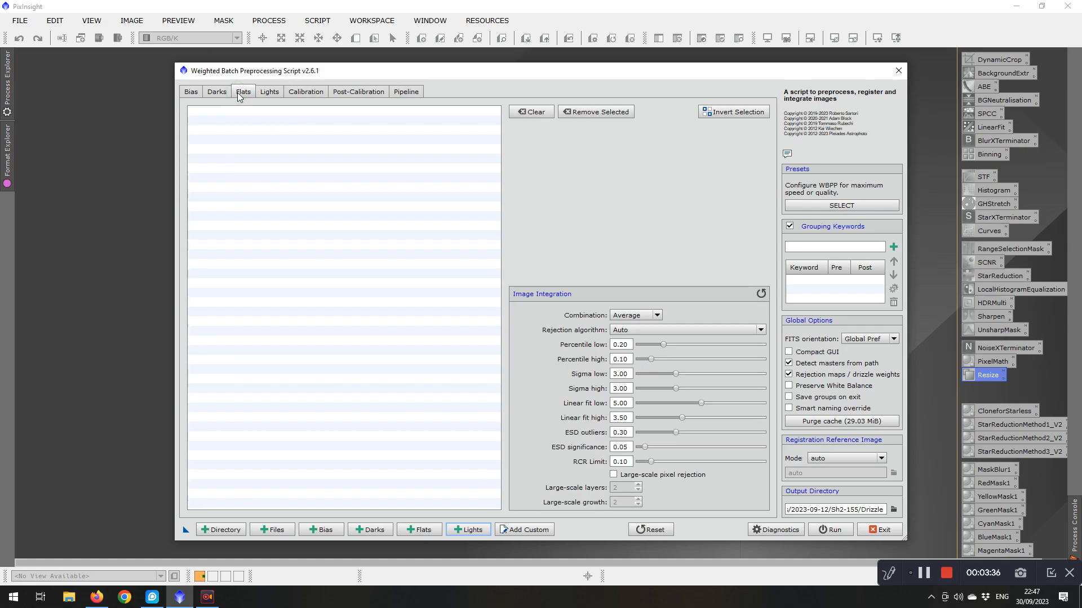
{"action": "left_click", "coordinate": [419, 531]}
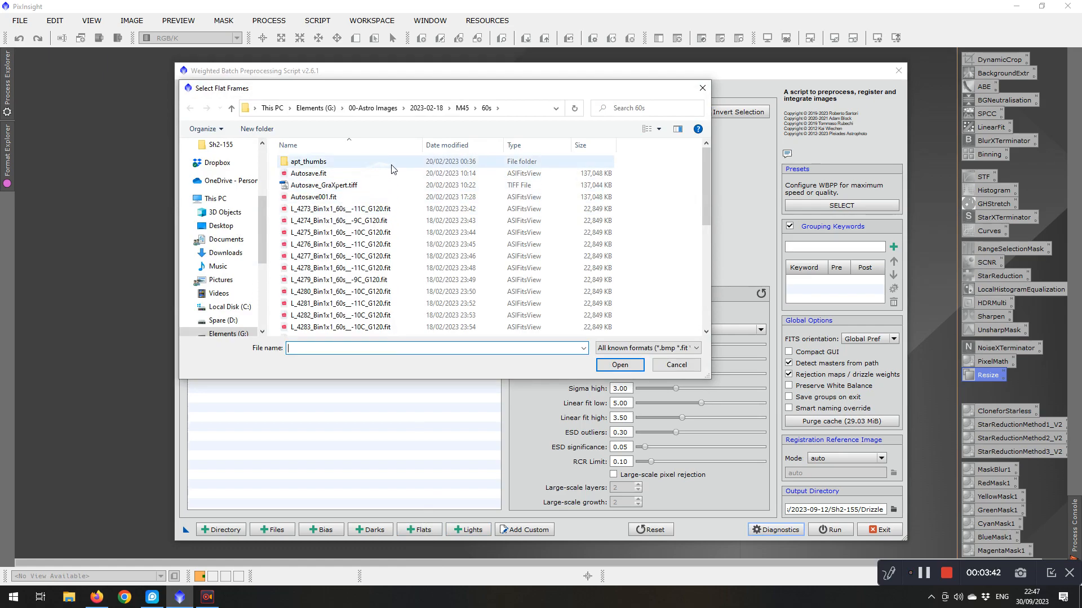
{"action": "left_click", "coordinate": [231, 108]}
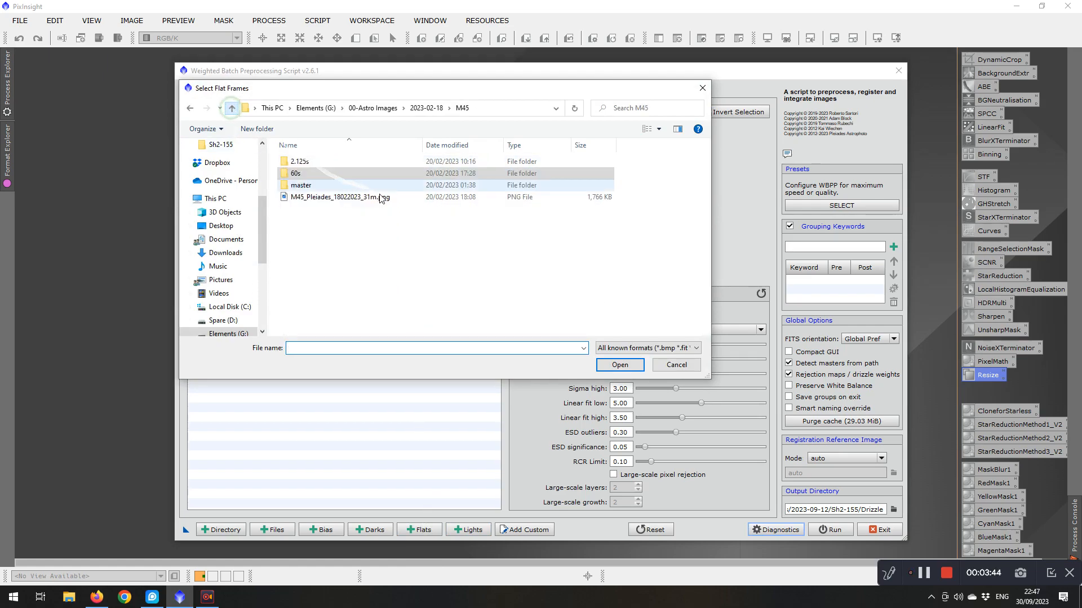
{"action": "left_click", "coordinate": [305, 162]}
{"action": "double_click", "coordinate": [305, 163]}
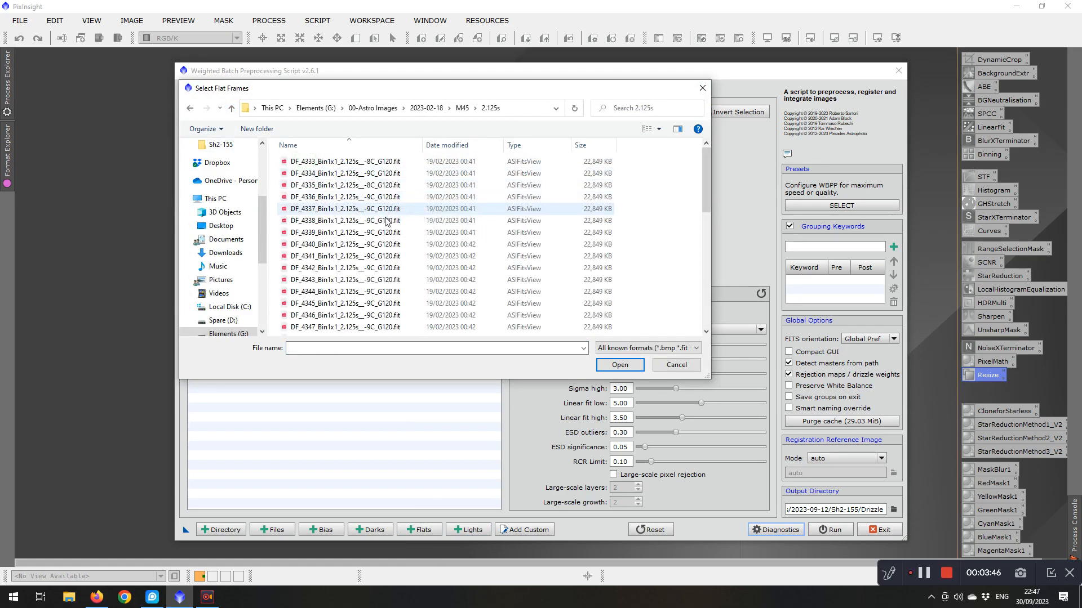
Load the flat frames F_4313 through F_4332, leaving out the DF files and the master TIFs.
{"action": "scroll", "coordinate": [367, 296], "scroll_direction": "down", "scroll_amount": 10}
{"action": "scroll", "coordinate": [367, 296], "scroll_direction": "up", "scroll_amount": 4}
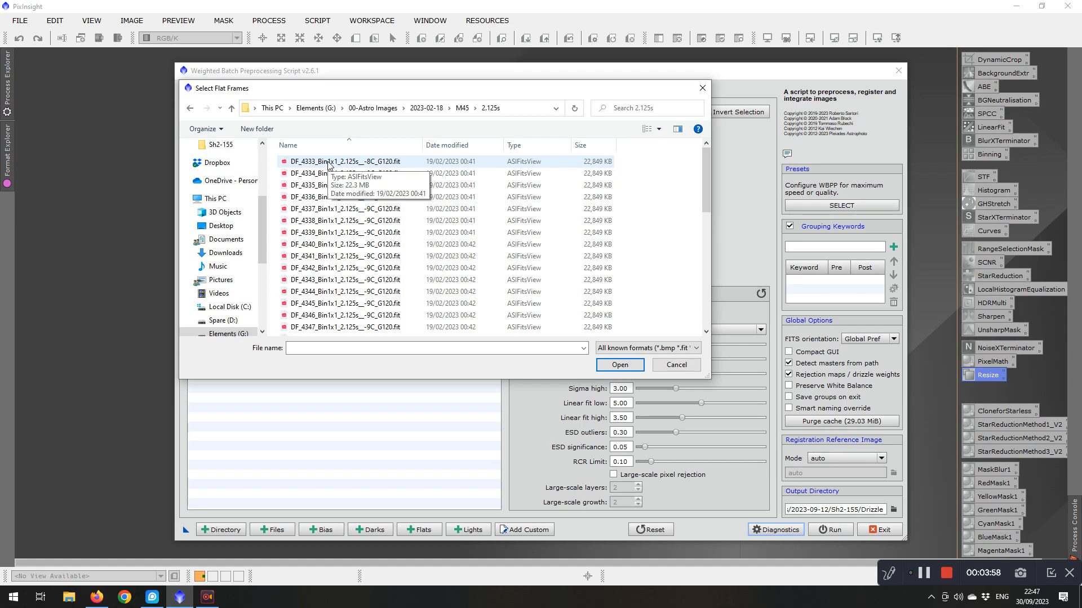
{"action": "scroll", "coordinate": [340, 269], "scroll_direction": "down", "scroll_amount": 3}
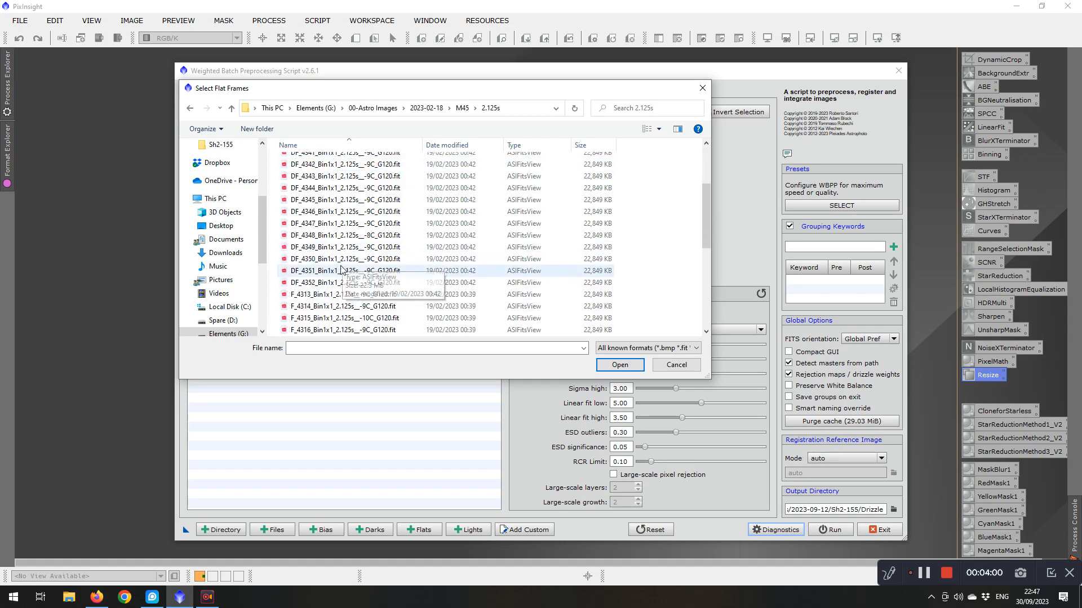
{"action": "scroll", "coordinate": [339, 271], "scroll_direction": "down", "scroll_amount": 2}
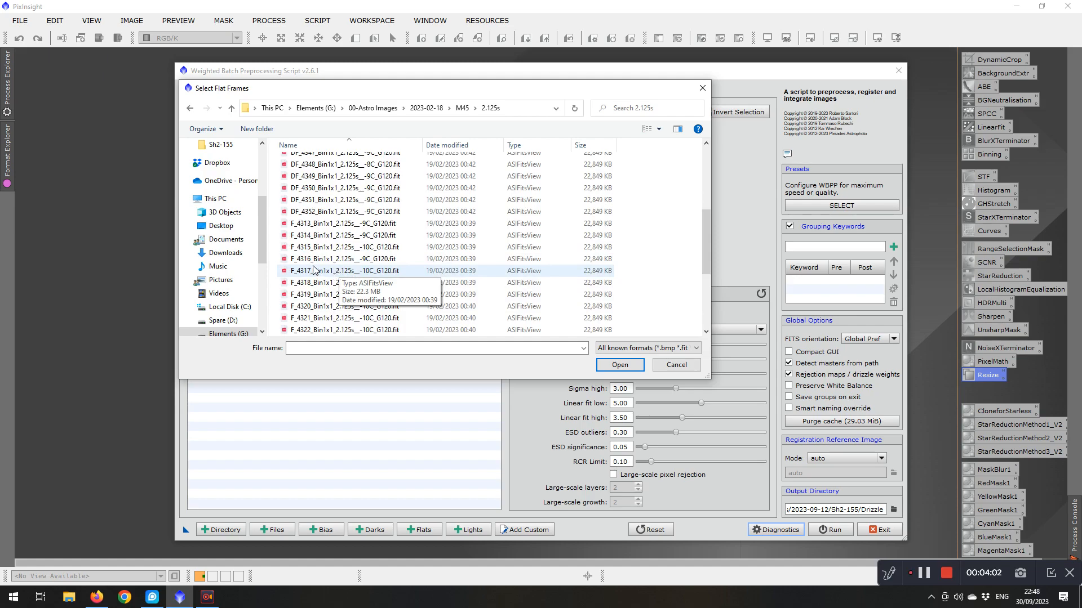
{"action": "scroll", "coordinate": [314, 268], "scroll_direction": "up", "scroll_amount": 1}
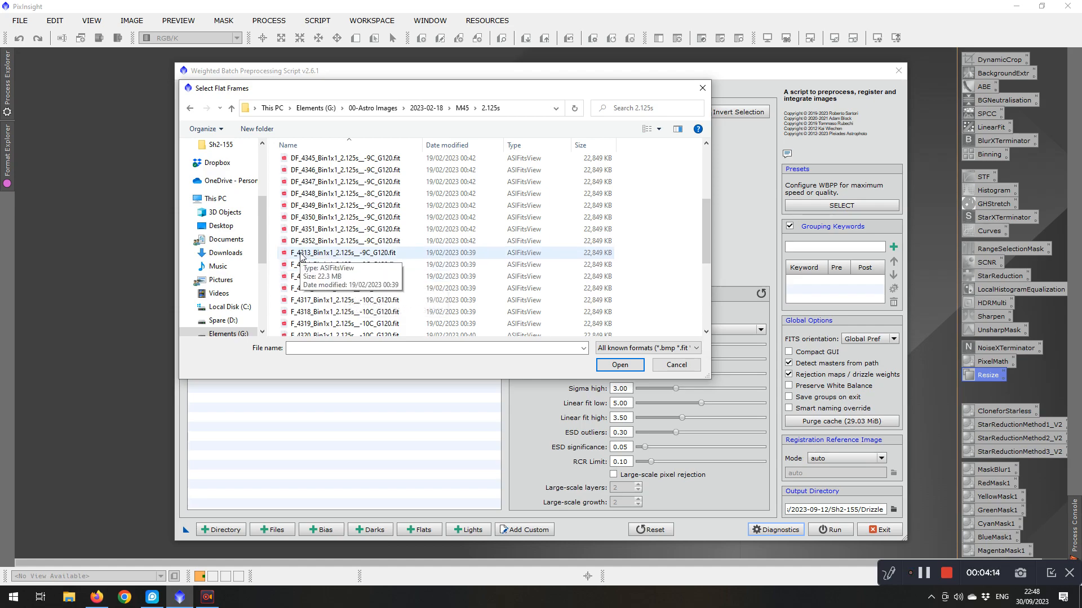
{"action": "left_click", "coordinate": [301, 254]}
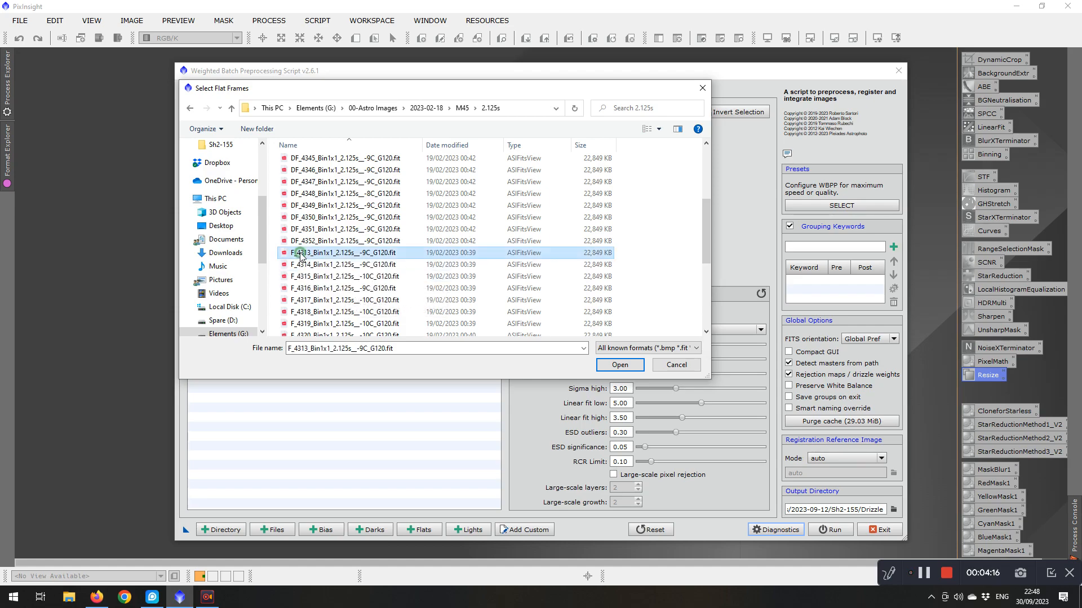
{"action": "scroll", "coordinate": [344, 282], "scroll_direction": "down", "scroll_amount": 5}
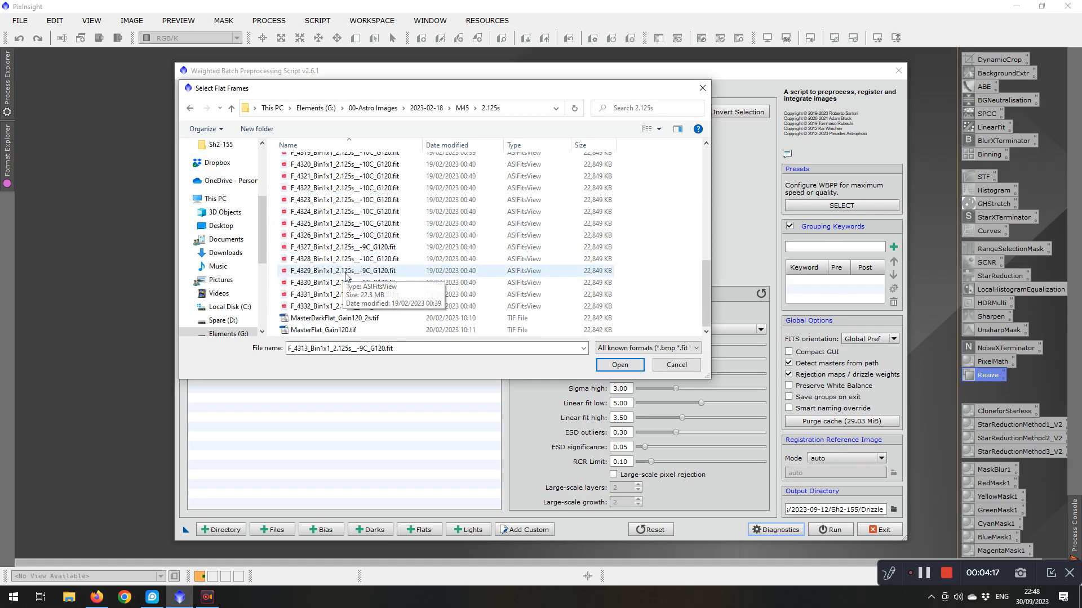
{"action": "left_click", "coordinate": [327, 306], "text": "shift"}
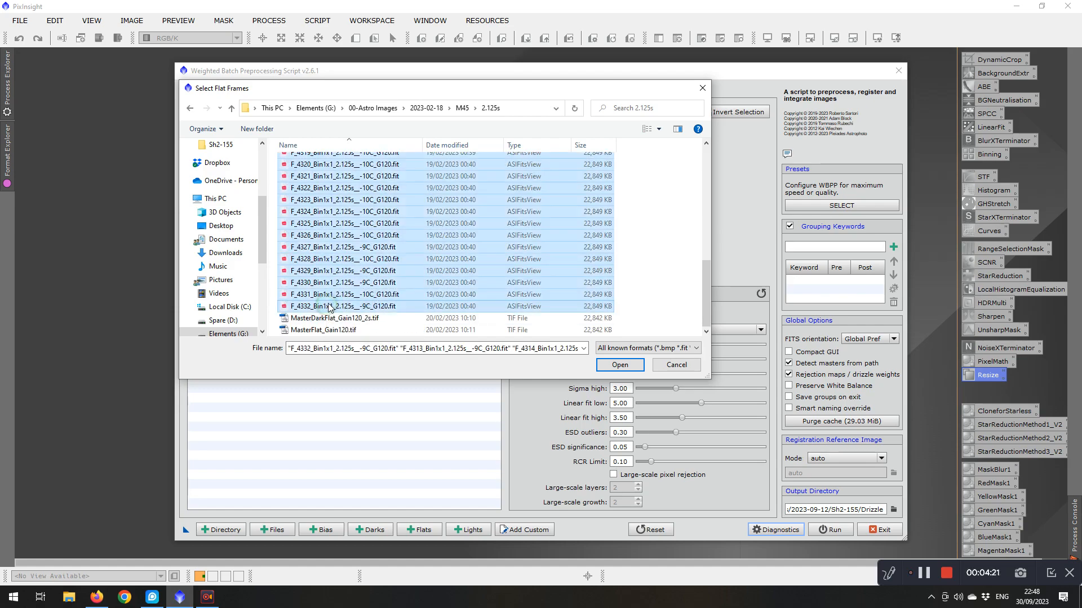
{"action": "left_click", "coordinate": [620, 365]}
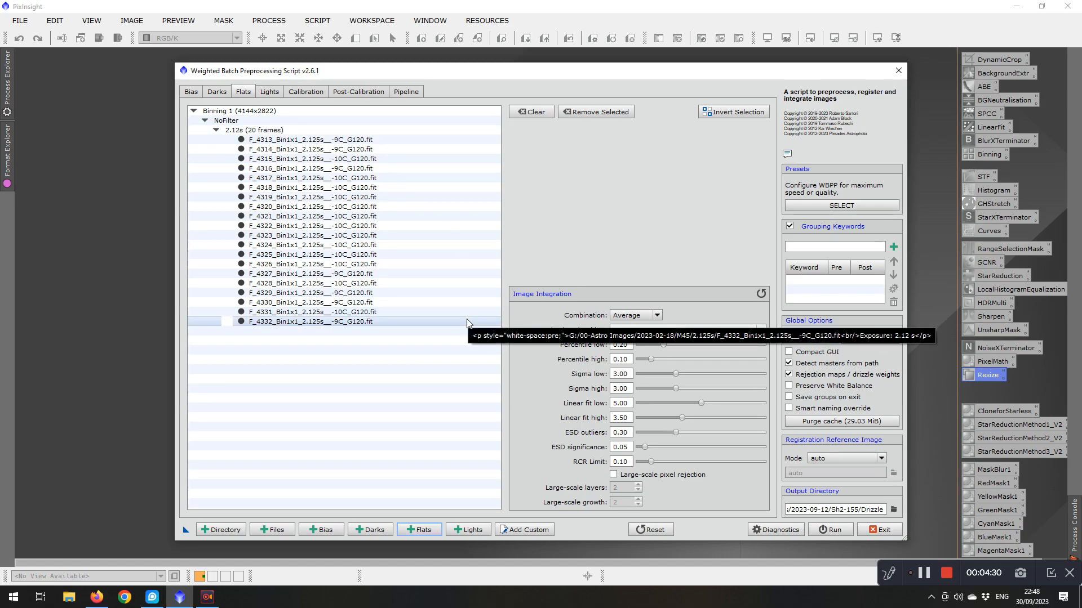
Add the dark flat frames DF_4333 through DF_4352 from the 2.125s folder to the darks.
{"action": "left_click", "coordinate": [214, 91]}
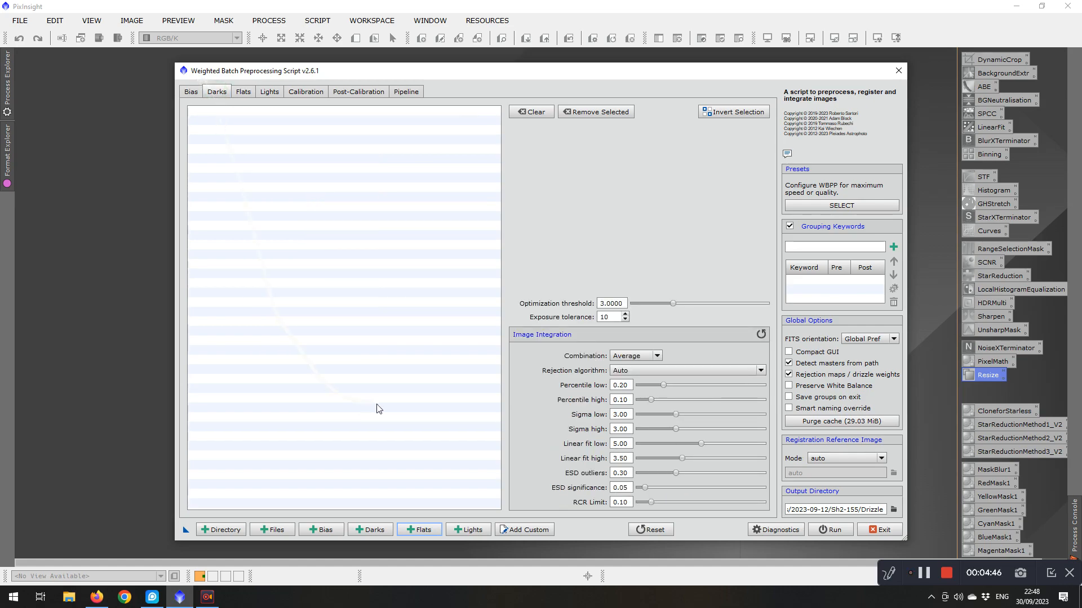
{"action": "left_click", "coordinate": [369, 530]}
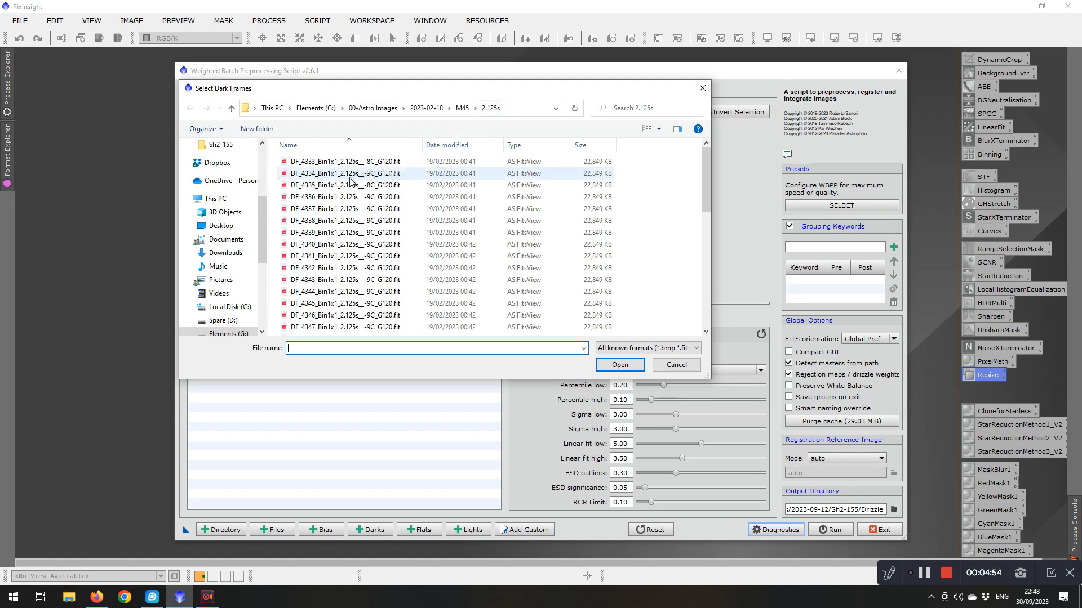
{"action": "left_click", "coordinate": [312, 160]}
{"action": "scroll", "coordinate": [316, 237], "scroll_direction": "down", "scroll_amount": 3}
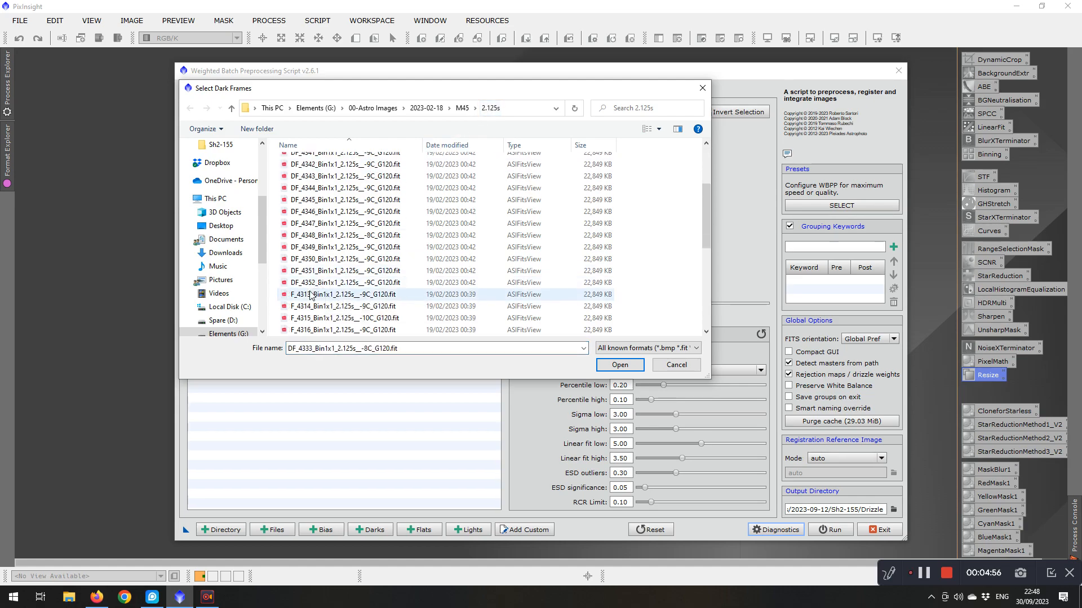
{"action": "left_click", "coordinate": [303, 283], "text": "shift"}
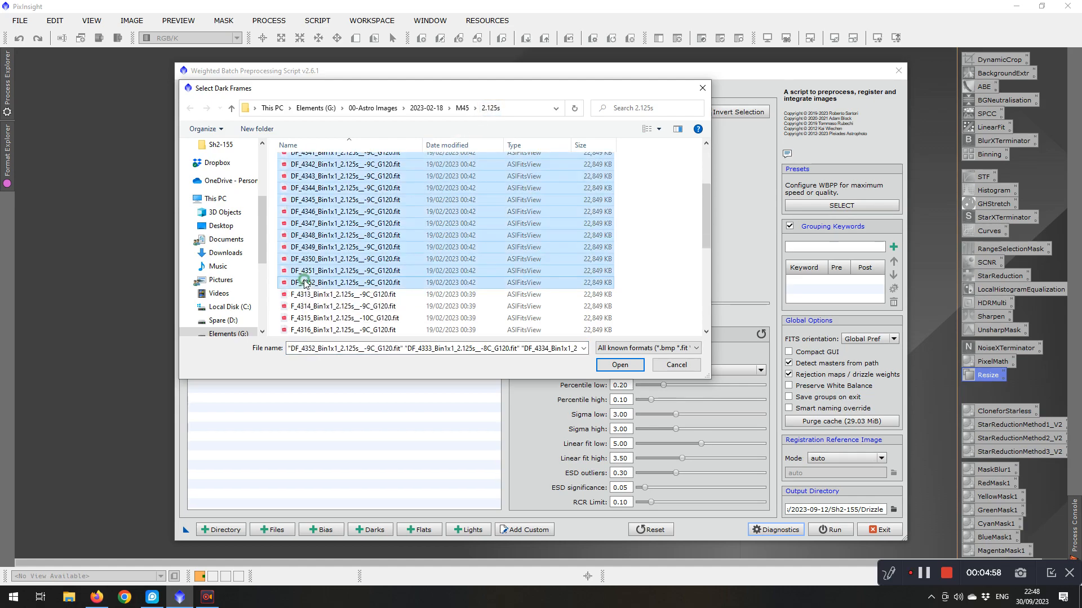
{"action": "left_click", "coordinate": [638, 371]}
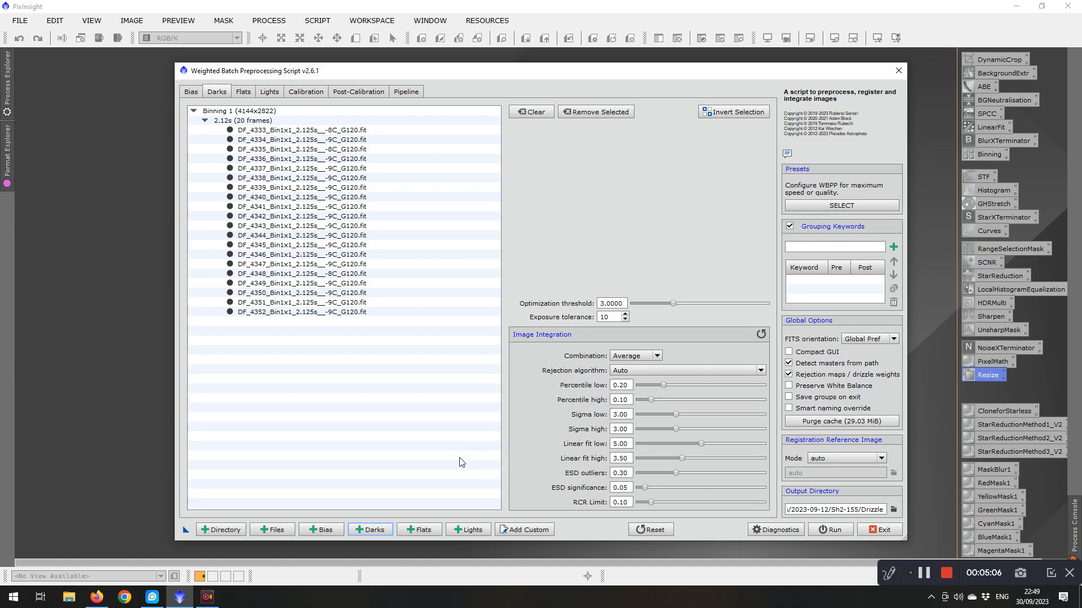
Start adding dark frames and browse to the 60s-Darks folder under 0-Darks, ASI294MC, -10°C Gain 120 Offset 8.
{"action": "left_click", "coordinate": [372, 532]}
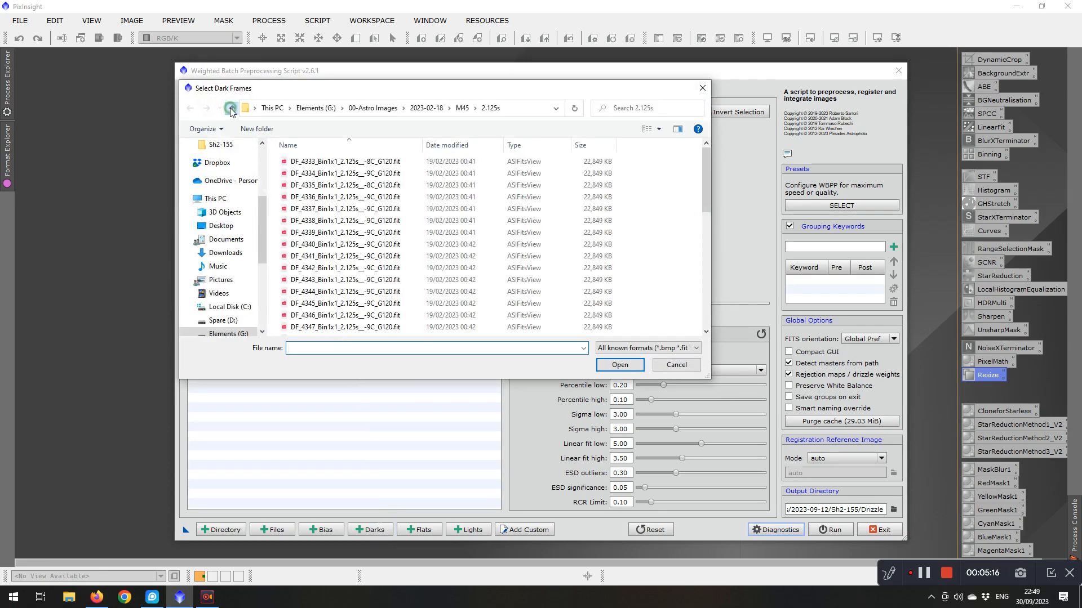
{"action": "left_click", "coordinate": [230, 108]}
{"action": "left_click", "coordinate": [230, 110]}
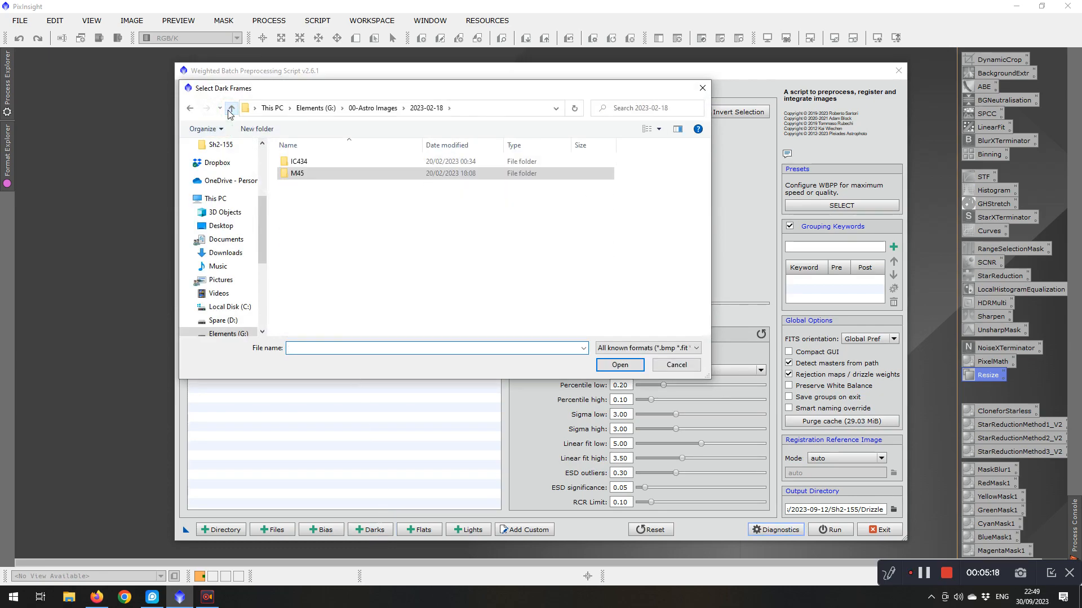
{"action": "left_click", "coordinate": [231, 111]}
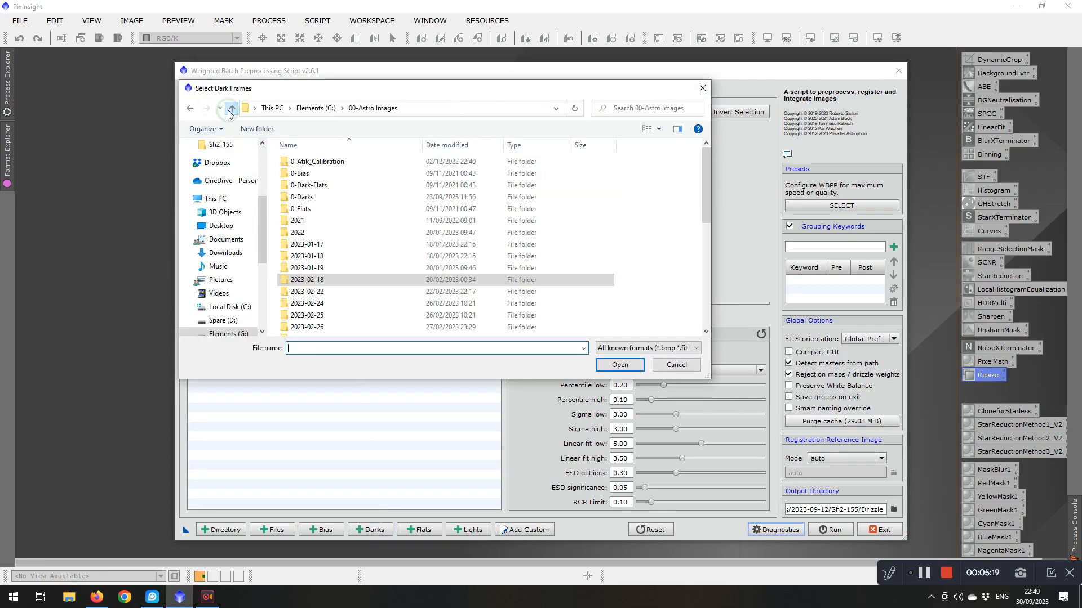
{"action": "double_click", "coordinate": [330, 197]}
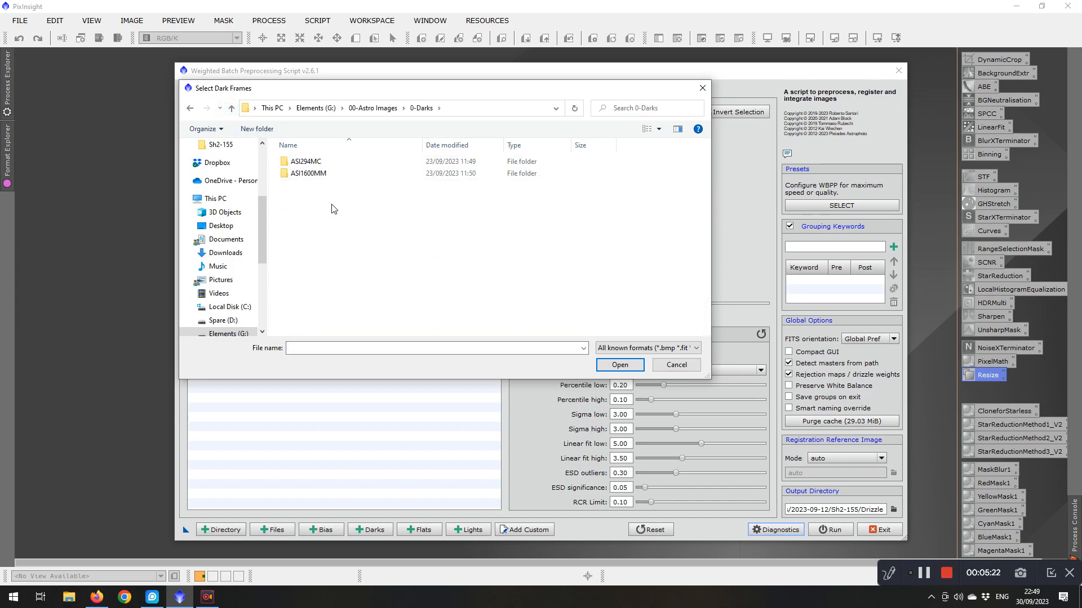
{"action": "double_click", "coordinate": [310, 161]}
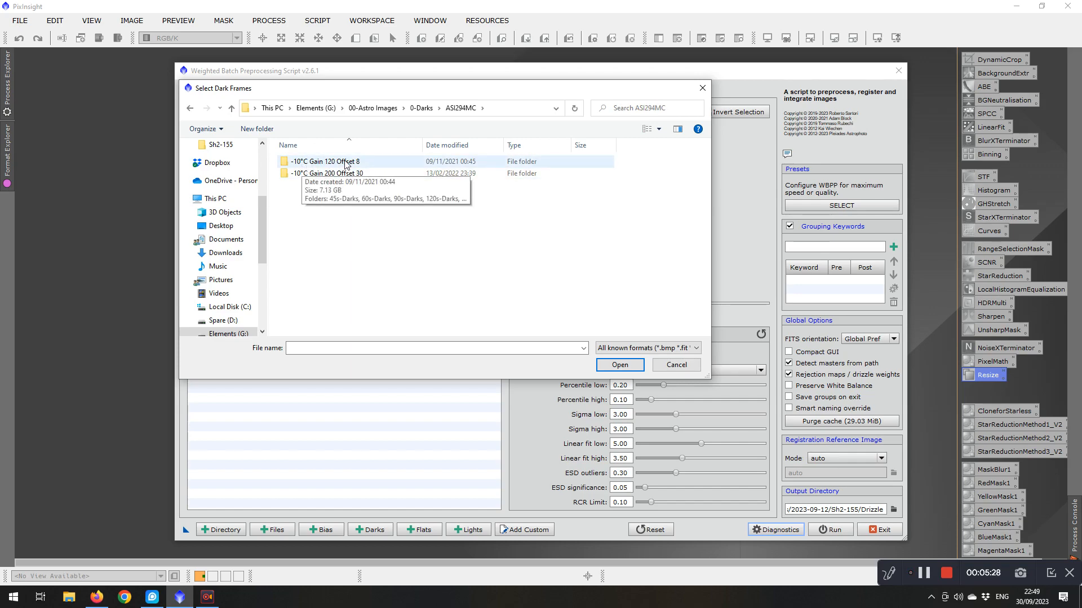
{"action": "double_click", "coordinate": [345, 163]}
{"action": "double_click", "coordinate": [307, 175]}
Load the 60-second dark frames from D_2021-02-05_21-20-53 through D_2021-02-05_22-01-46, leaving out the MasterDark TIF.
{"action": "left_click", "coordinate": [318, 175]}
{"action": "scroll", "coordinate": [324, 293], "scroll_direction": "down", "scroll_amount": 9}
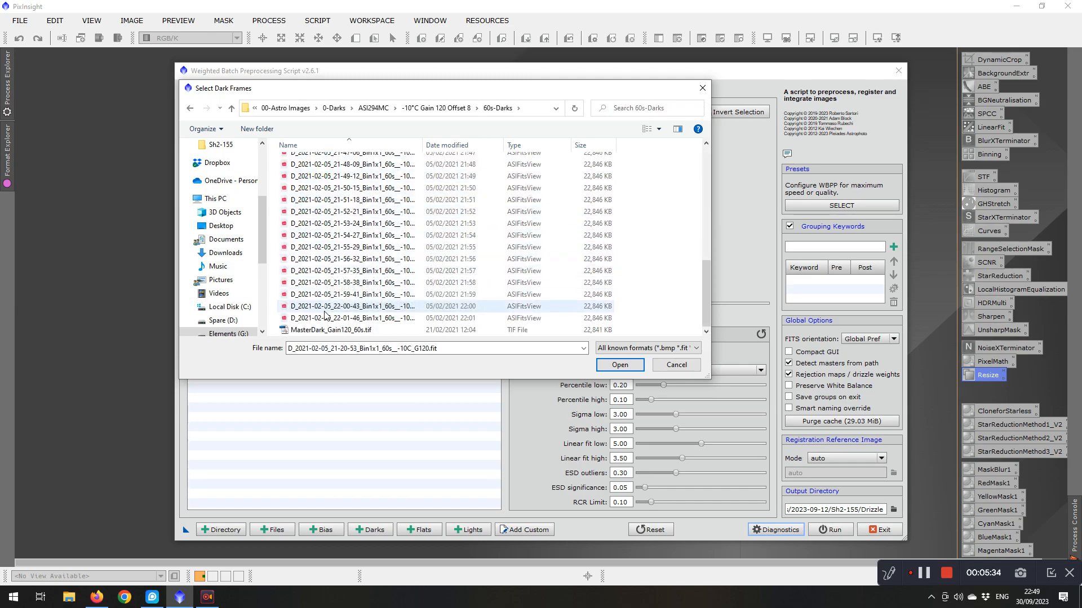
{"action": "left_click", "coordinate": [328, 319], "text": "shift"}
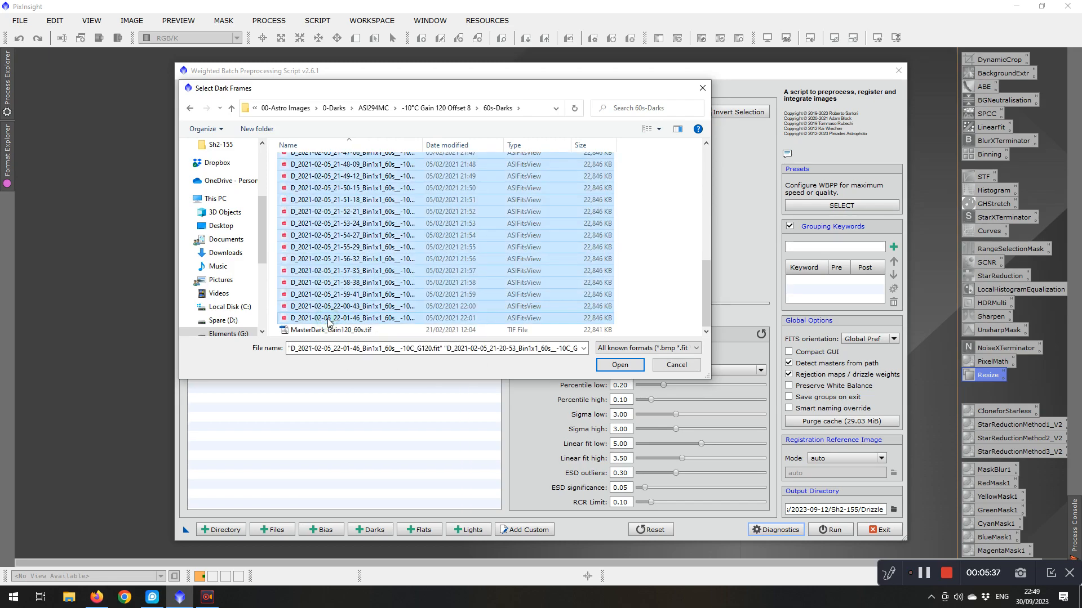
{"action": "left_click", "coordinate": [619, 365]}
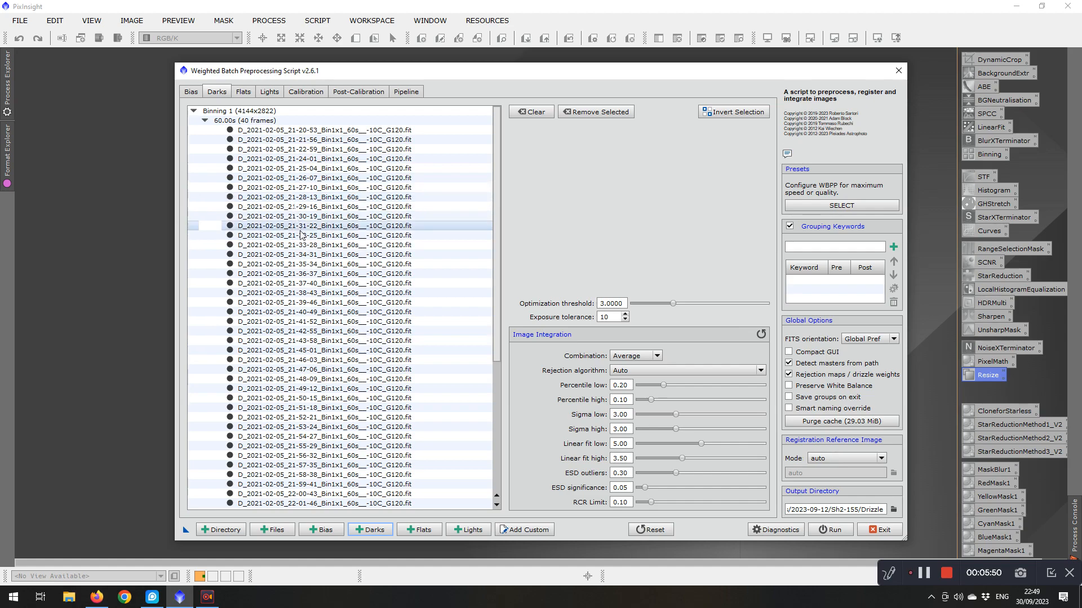
Look through the darks list to check the 60-second darks and the 2.12-second dark flats.
{"action": "scroll", "coordinate": [304, 306], "scroll_direction": "down", "scroll_amount": 4}
{"action": "scroll", "coordinate": [304, 306], "scroll_direction": "up", "scroll_amount": 4}
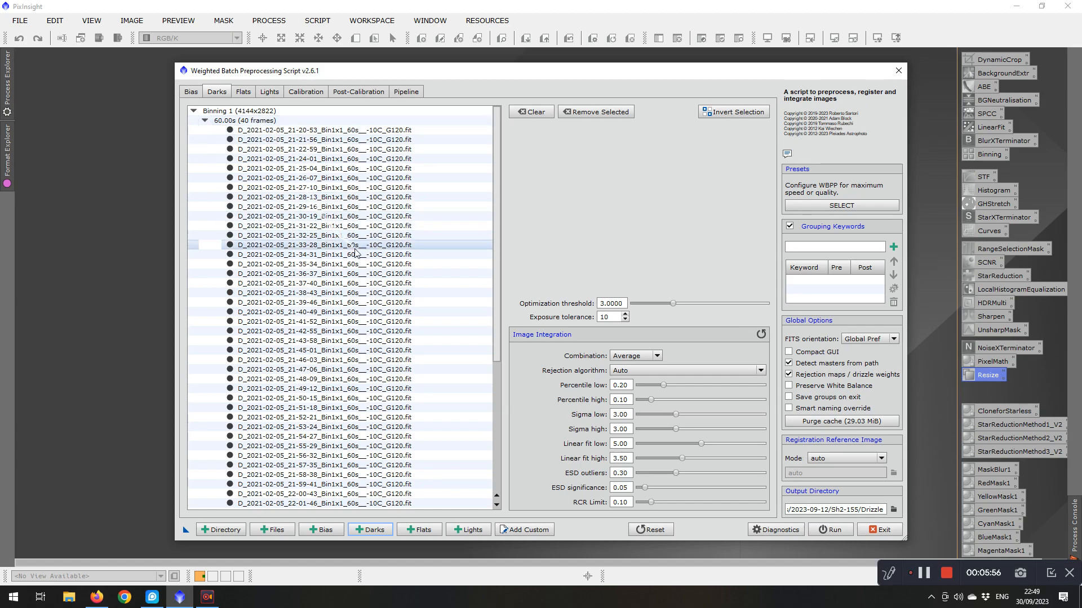
{"action": "scroll", "coordinate": [349, 281], "scroll_direction": "down", "scroll_amount": 3}
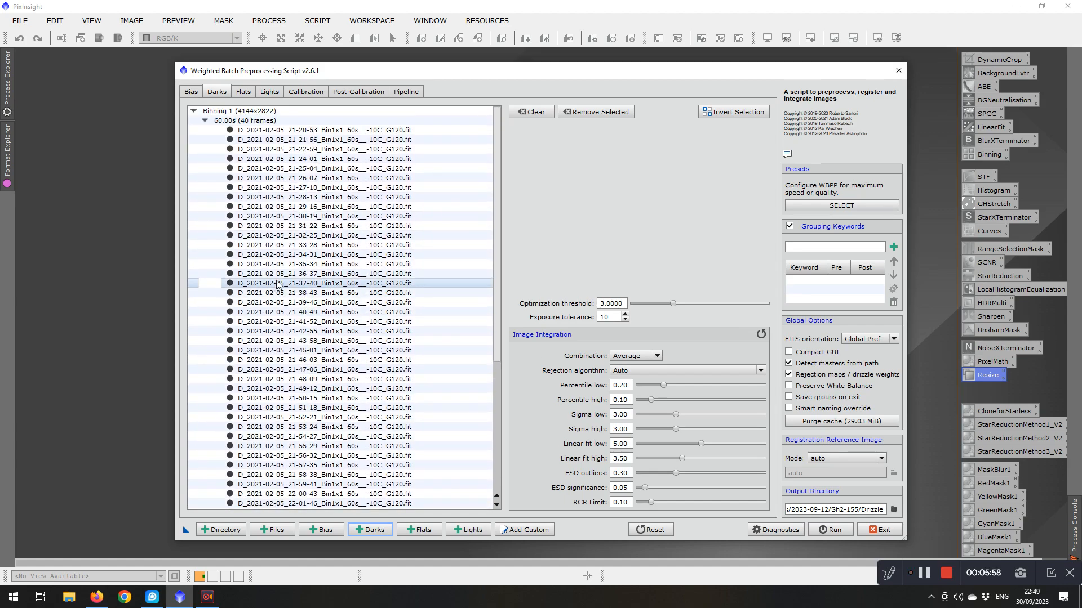
{"action": "scroll", "coordinate": [282, 287], "scroll_direction": "up", "scroll_amount": 3}
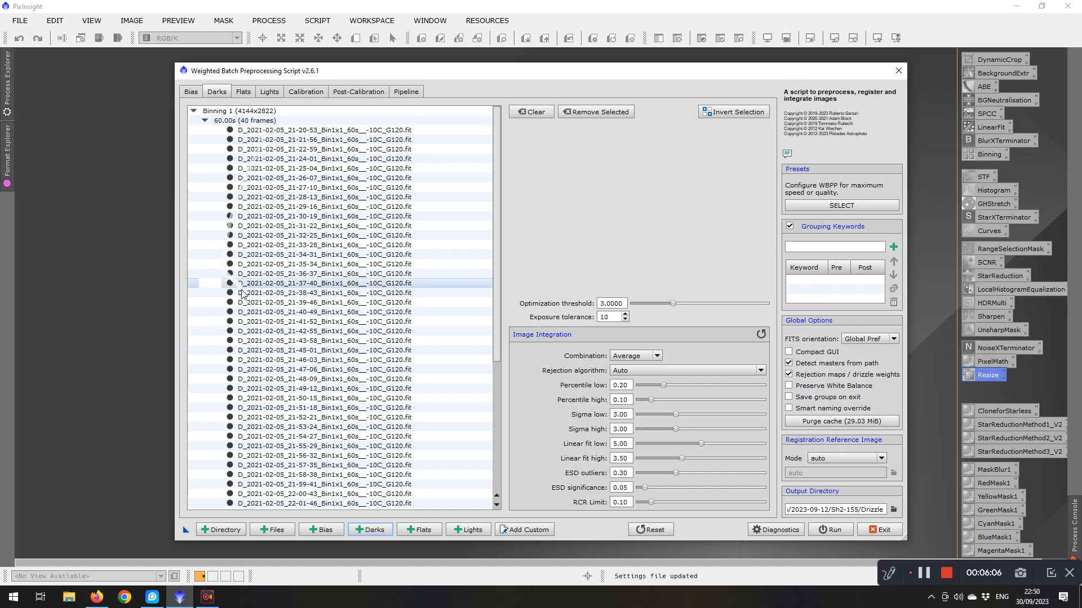
{"action": "scroll", "coordinate": [237, 287], "scroll_direction": "down", "scroll_amount": 7}
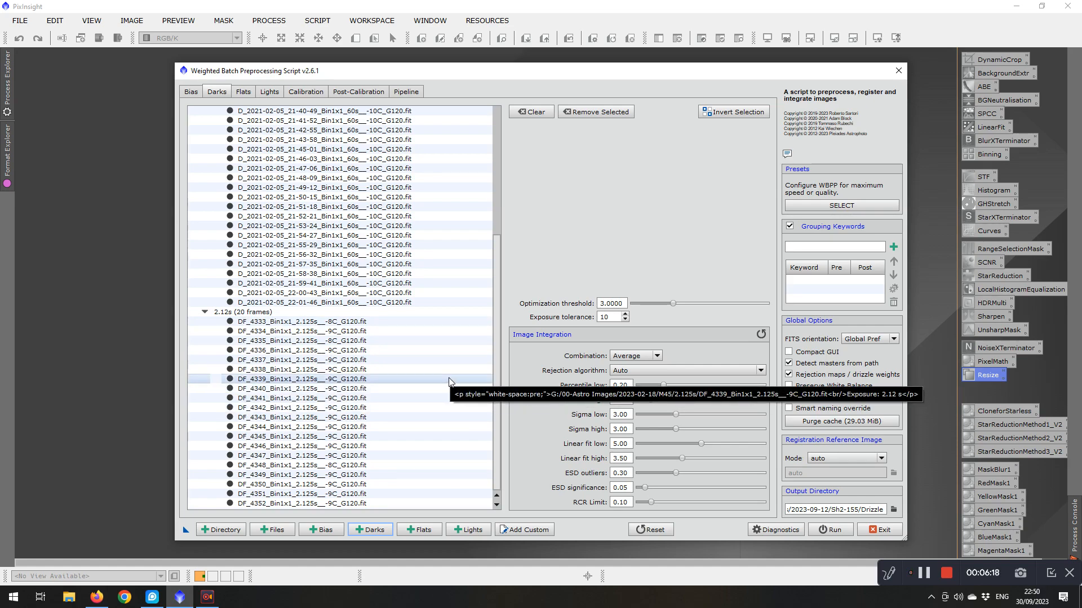
Review the bias, dark, flat and light frame lists in turn.
{"action": "left_click", "coordinate": [187, 94]}
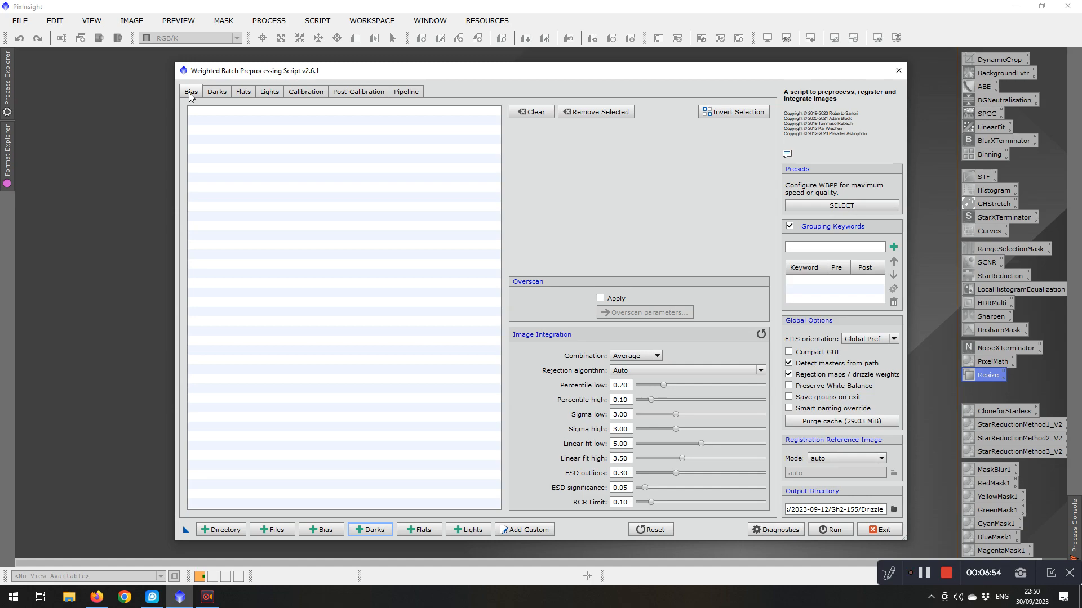
{"action": "left_click", "coordinate": [217, 94]}
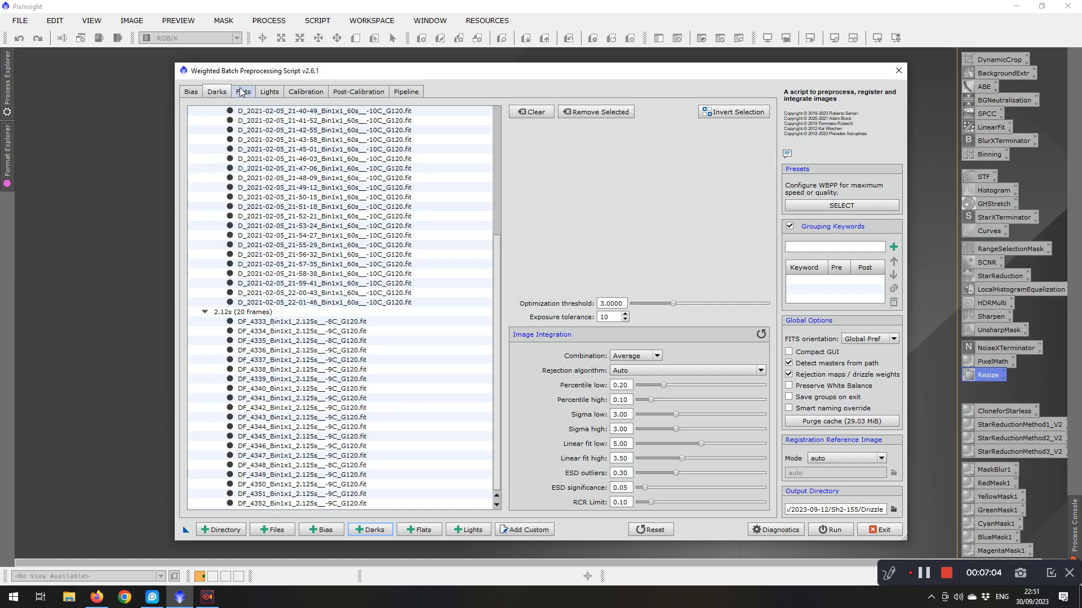
{"action": "left_click", "coordinate": [242, 92]}
{"action": "left_click", "coordinate": [269, 92]}
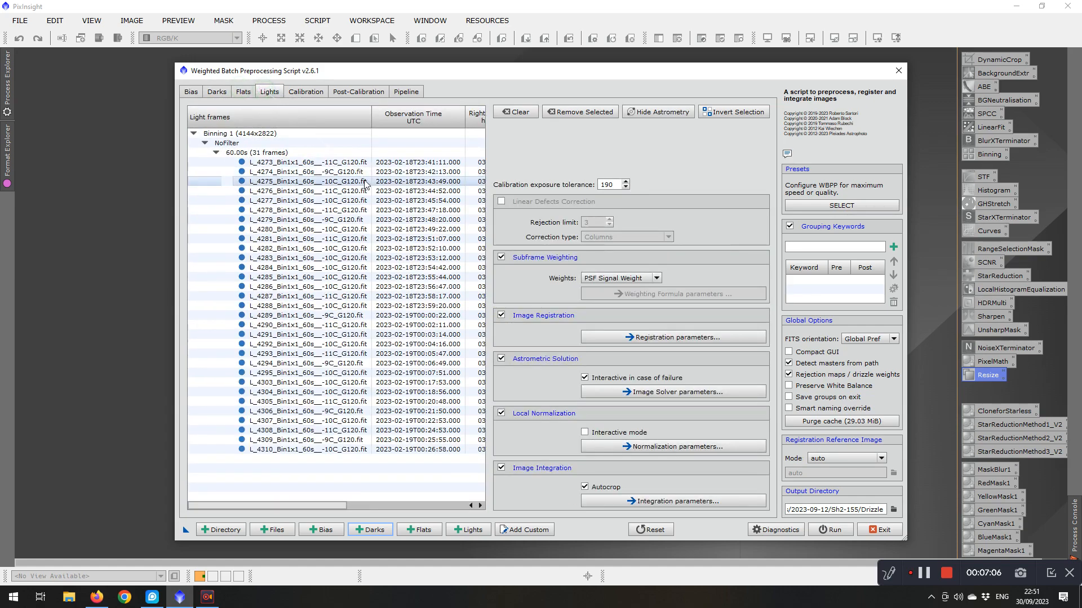
Examine the calibration settings of the 60-second light group, including its mosaic pattern and DeBayer method options.
{"action": "left_click", "coordinate": [304, 94]}
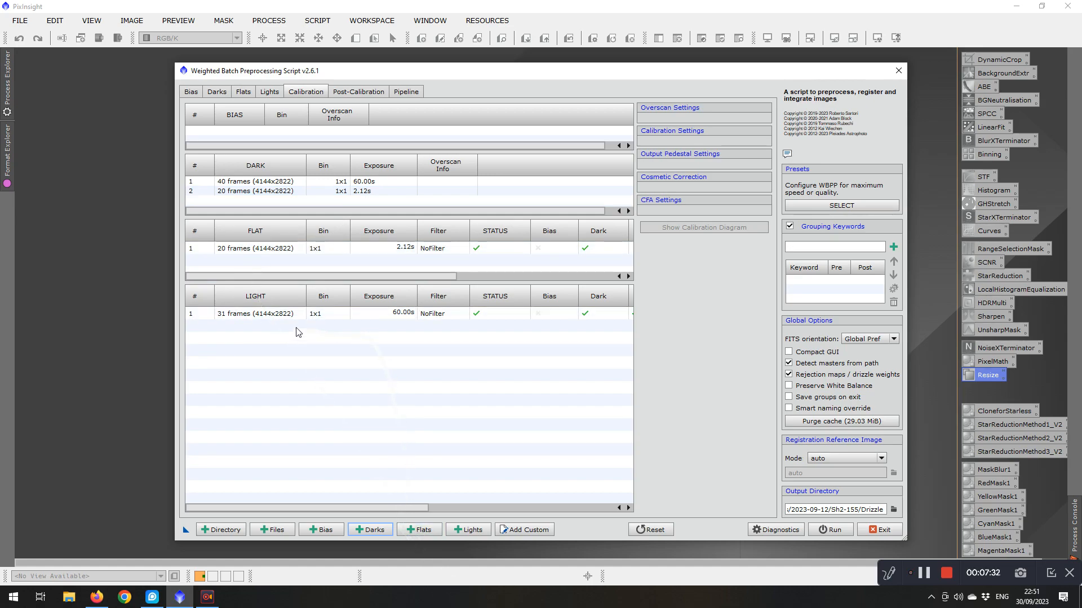
{"action": "left_click", "coordinate": [239, 316]}
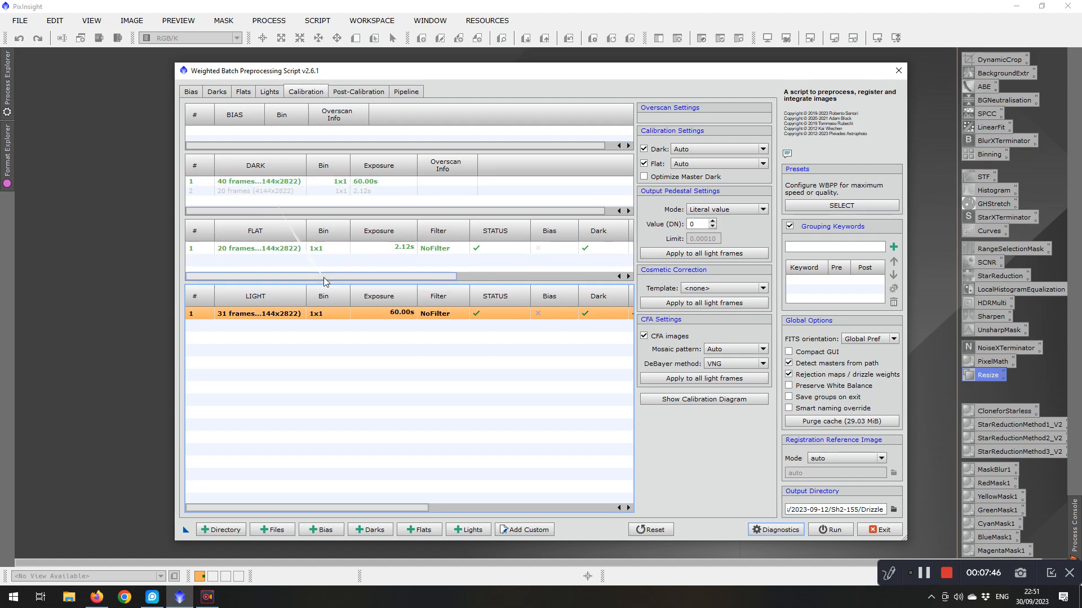
{"action": "left_click_drag", "start_coordinate": [386, 507], "coordinate": [586, 503]}
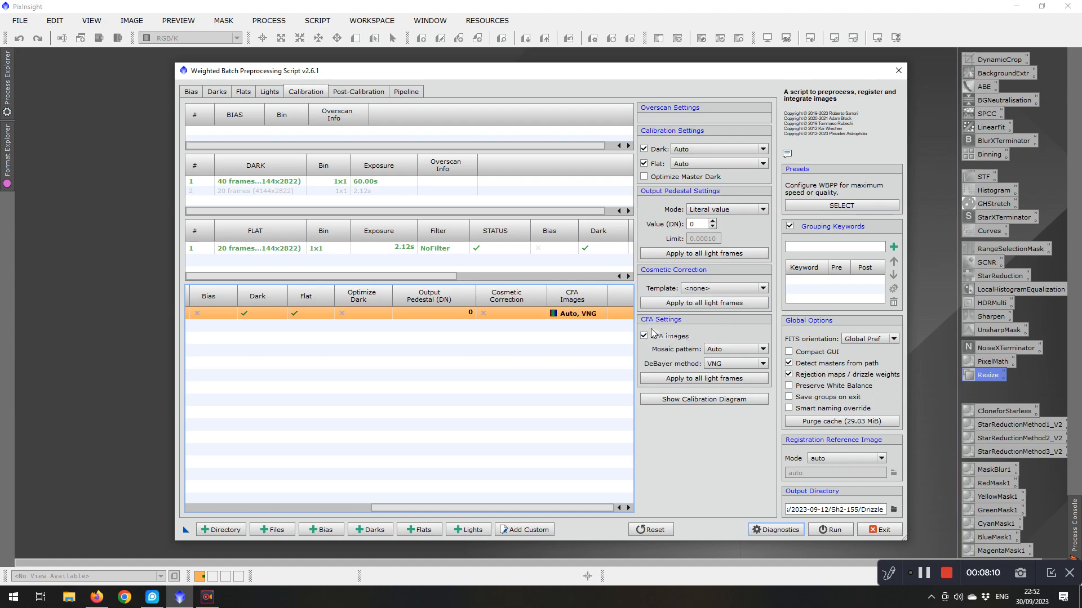
{"action": "left_click", "coordinate": [762, 349]}
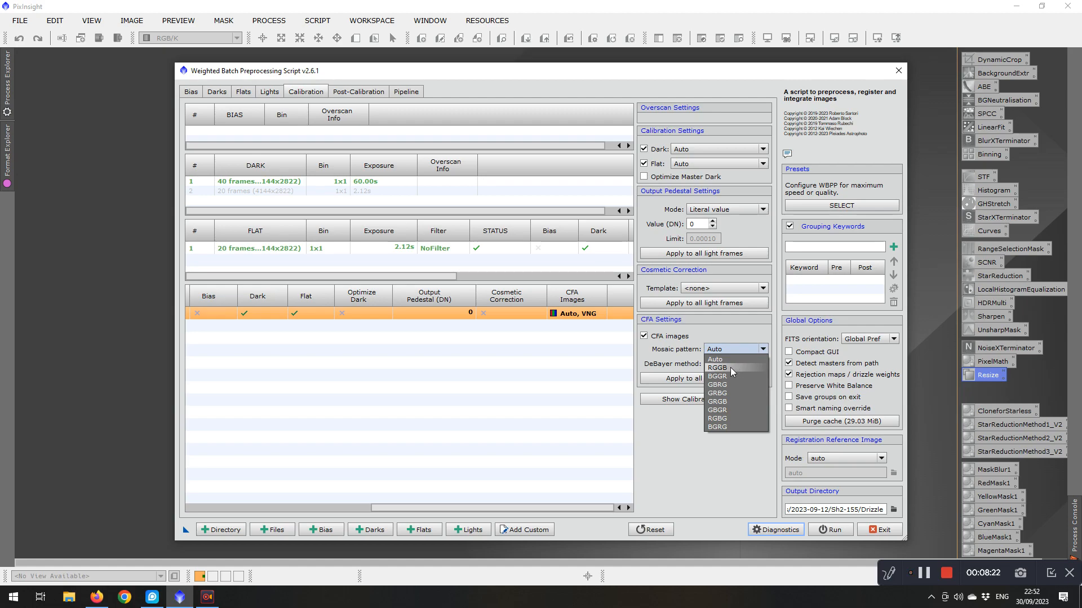
{"action": "left_click", "coordinate": [732, 331]}
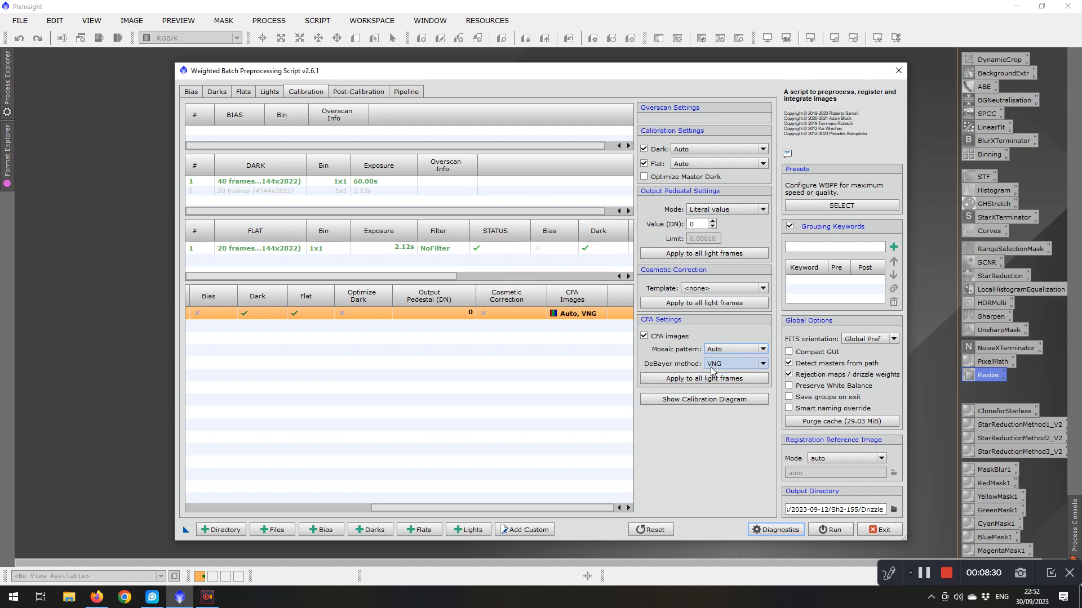
{"action": "left_click", "coordinate": [762, 364]}
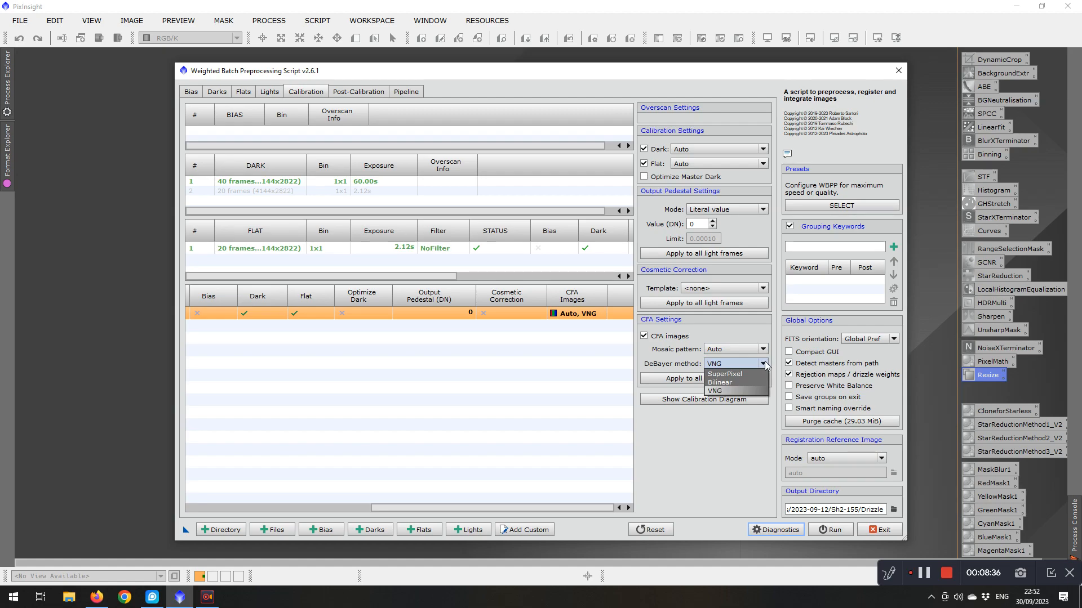
{"action": "left_click", "coordinate": [764, 362]}
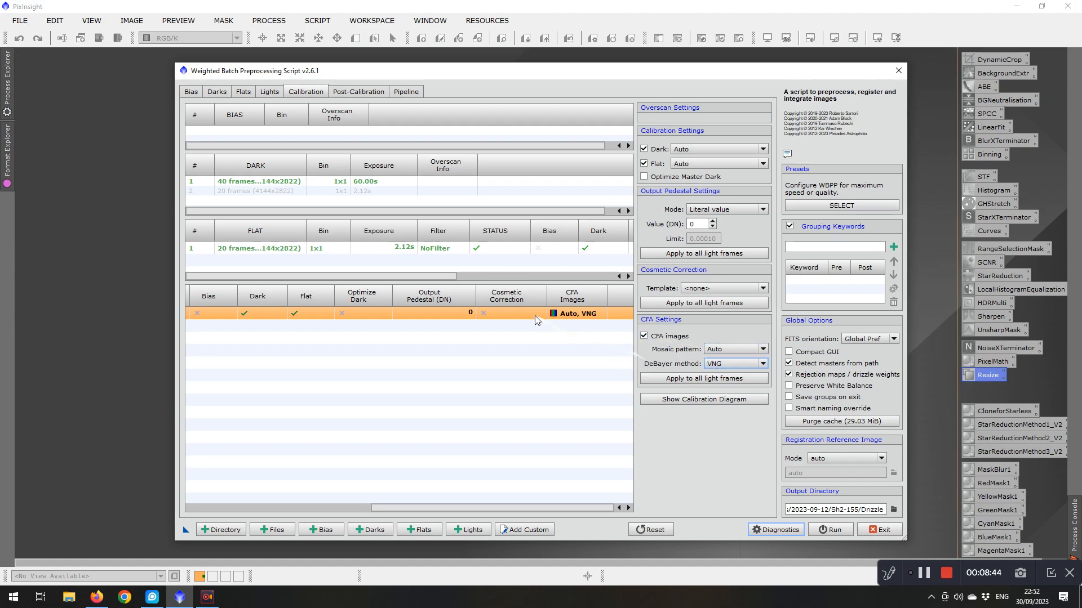
{"action": "left_click_drag", "start_coordinate": [452, 507], "coordinate": [266, 518]}
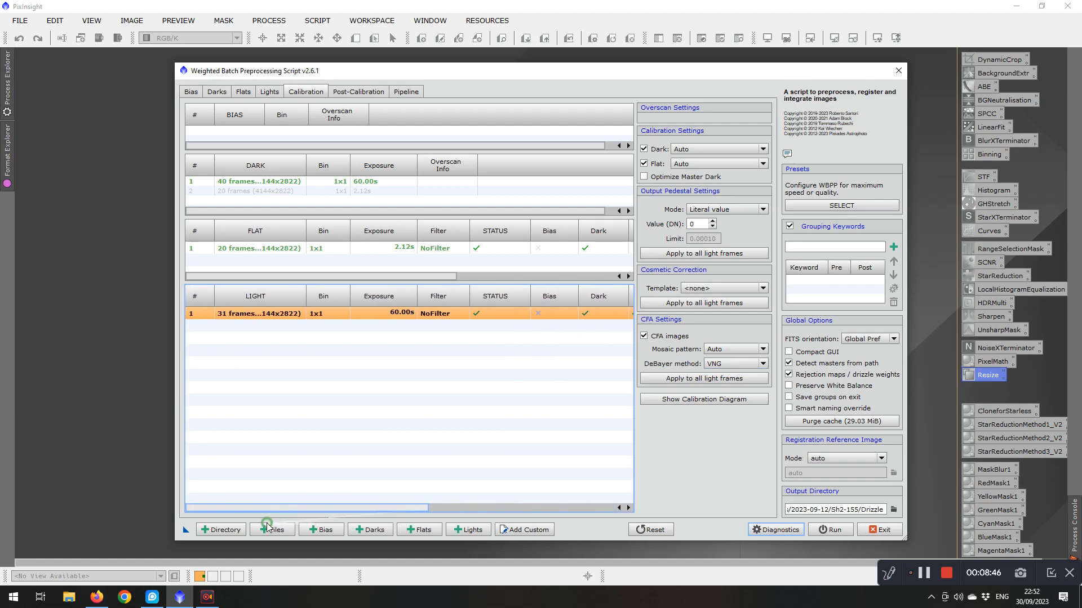
Examine the flat group's calibration settings, including its matched dark, CFA images and CFA scaling.
{"action": "left_click", "coordinate": [249, 248]}
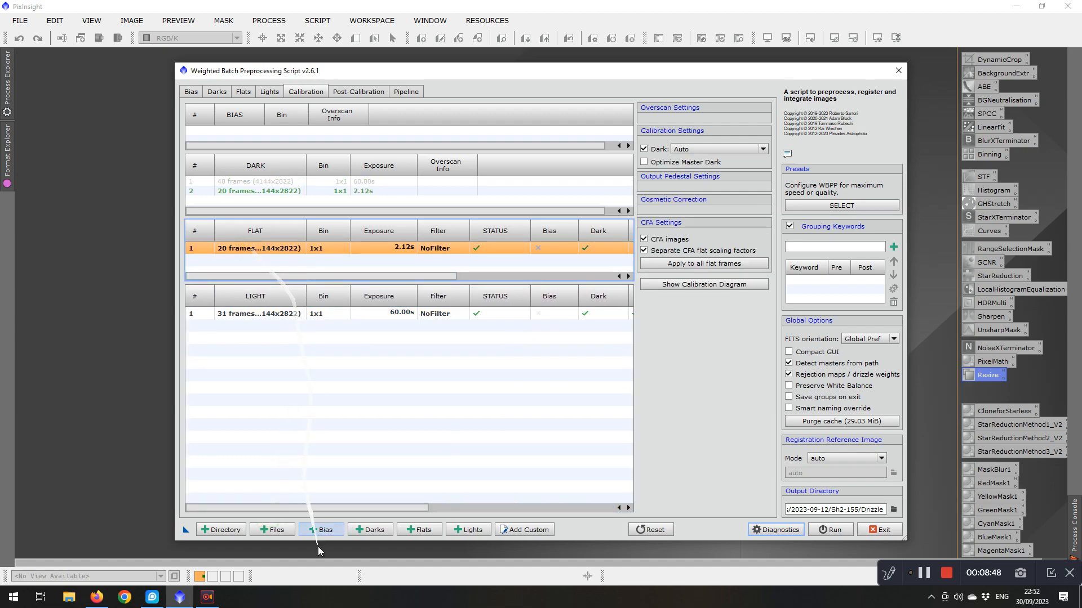
{"action": "left_click_drag", "start_coordinate": [314, 507], "coordinate": [253, 511]}
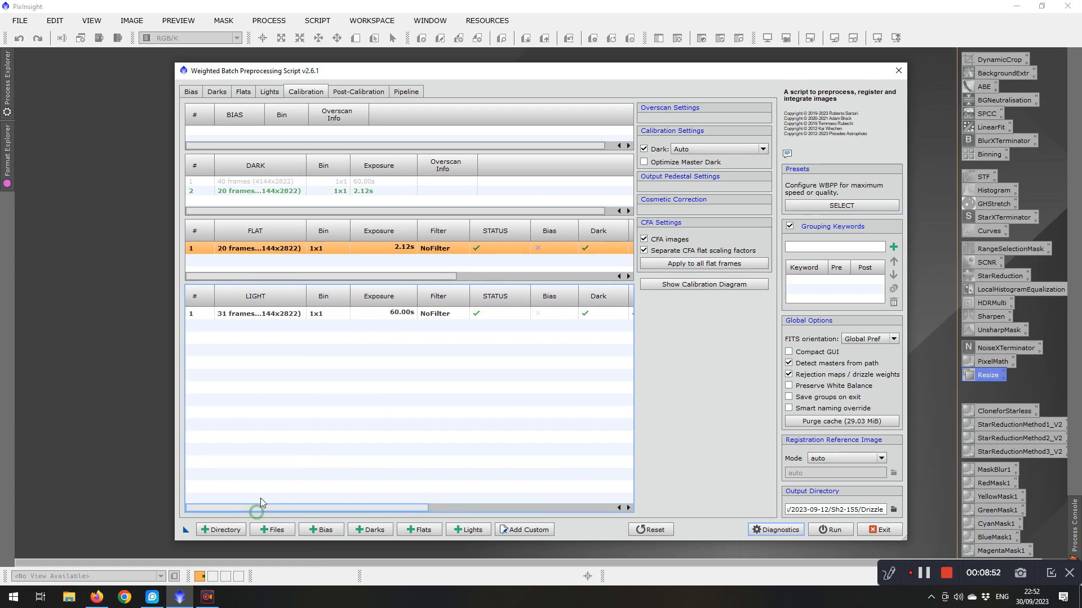
{"action": "left_click_drag", "start_coordinate": [260, 276], "coordinate": [440, 276]}
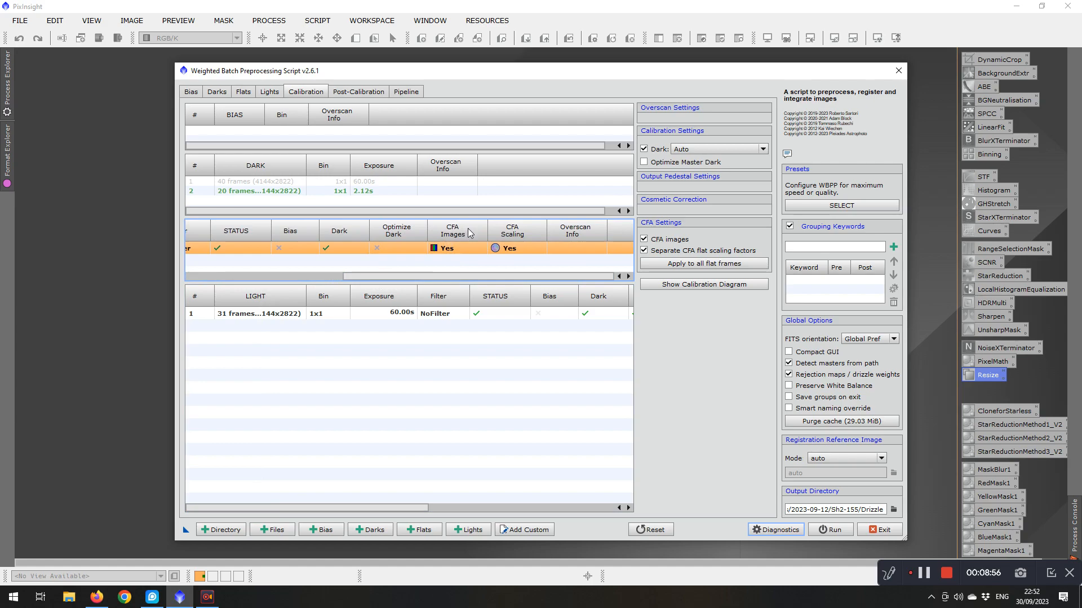
{"action": "left_click", "coordinate": [446, 248]}
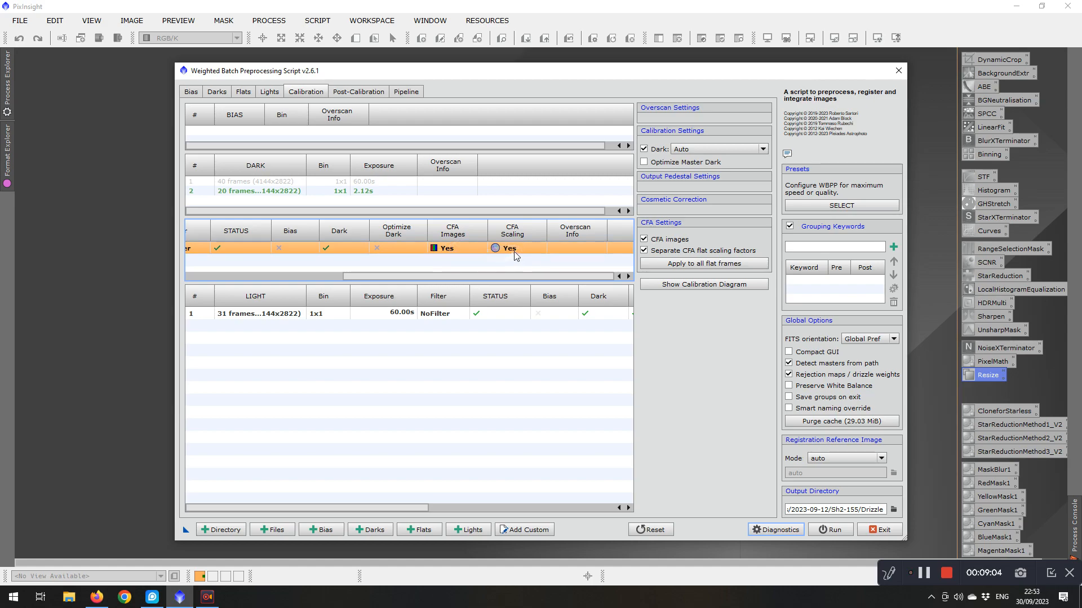
Check which flat or light group each of the 2.12-second and 60-second dark groups calibrates.
{"action": "left_click", "coordinate": [252, 191]}
{"action": "left_click", "coordinate": [246, 195]}
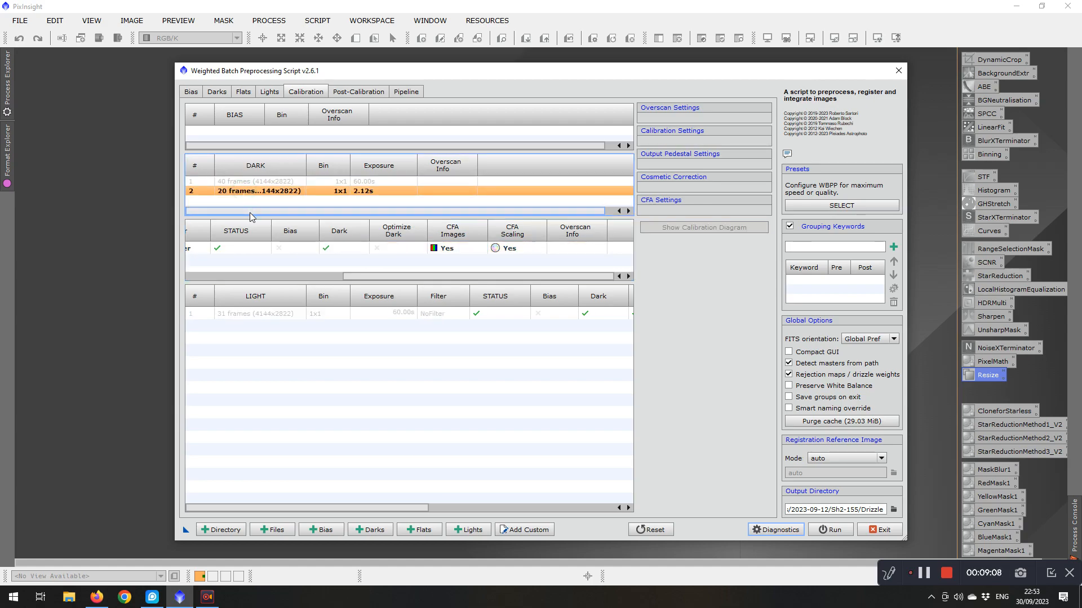
{"action": "left_click", "coordinate": [259, 248]}
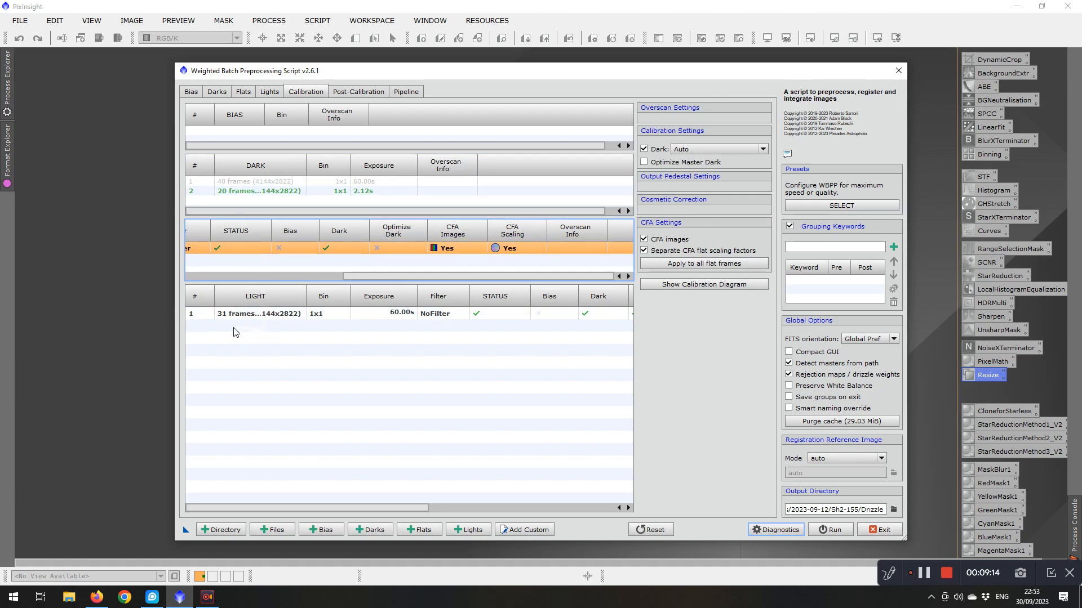
{"action": "left_click", "coordinate": [291, 192]}
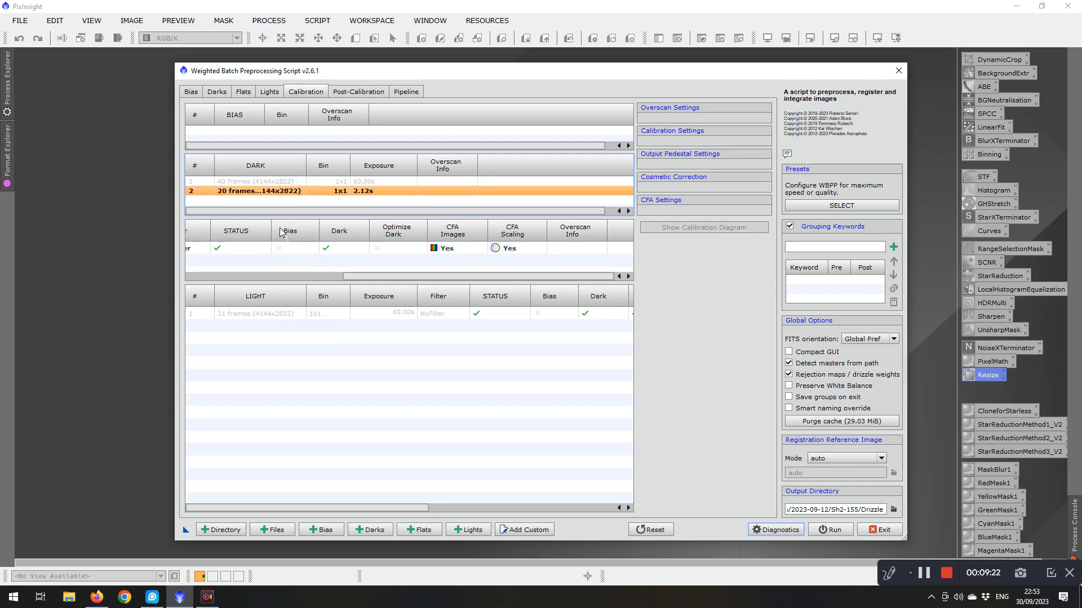
{"action": "left_click_drag", "start_coordinate": [309, 213], "coordinate": [261, 222]}
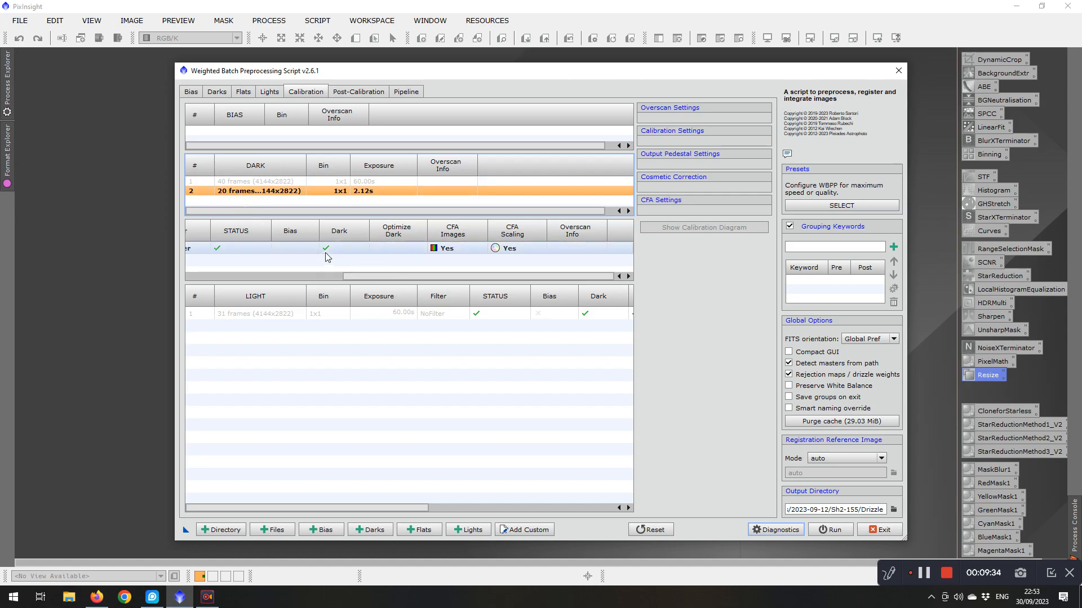
{"action": "left_click_drag", "start_coordinate": [352, 276], "coordinate": [196, 276]}
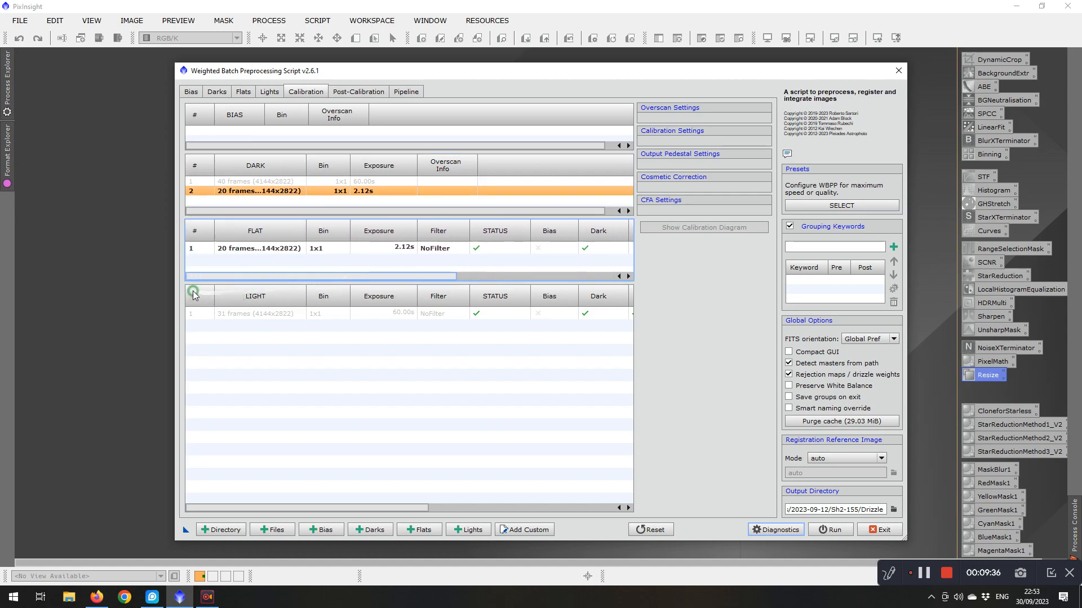
{"action": "left_click", "coordinate": [260, 250]}
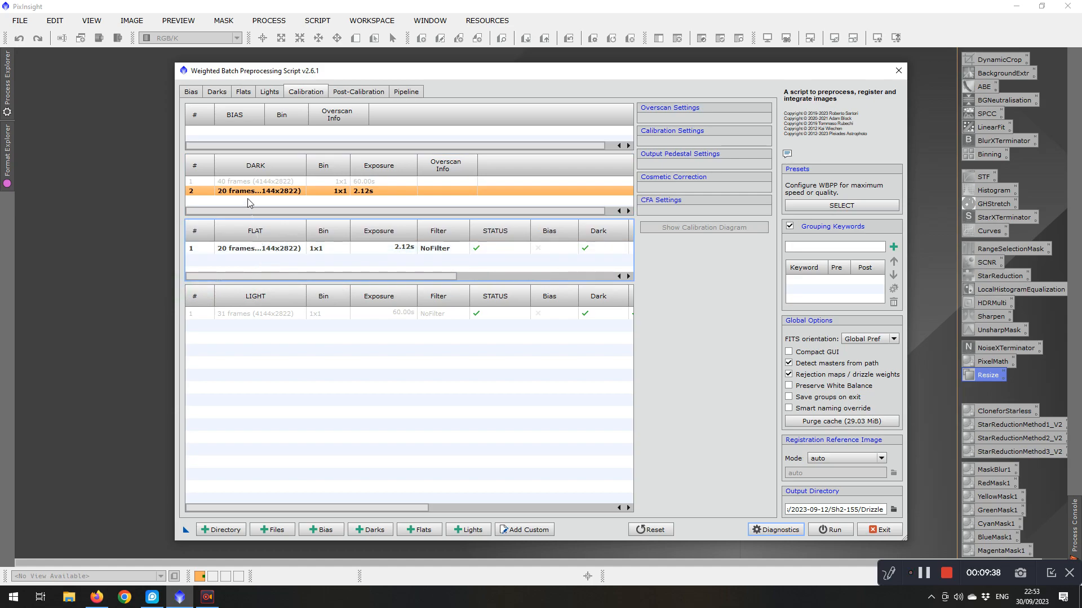
{"action": "left_click", "coordinate": [241, 180]}
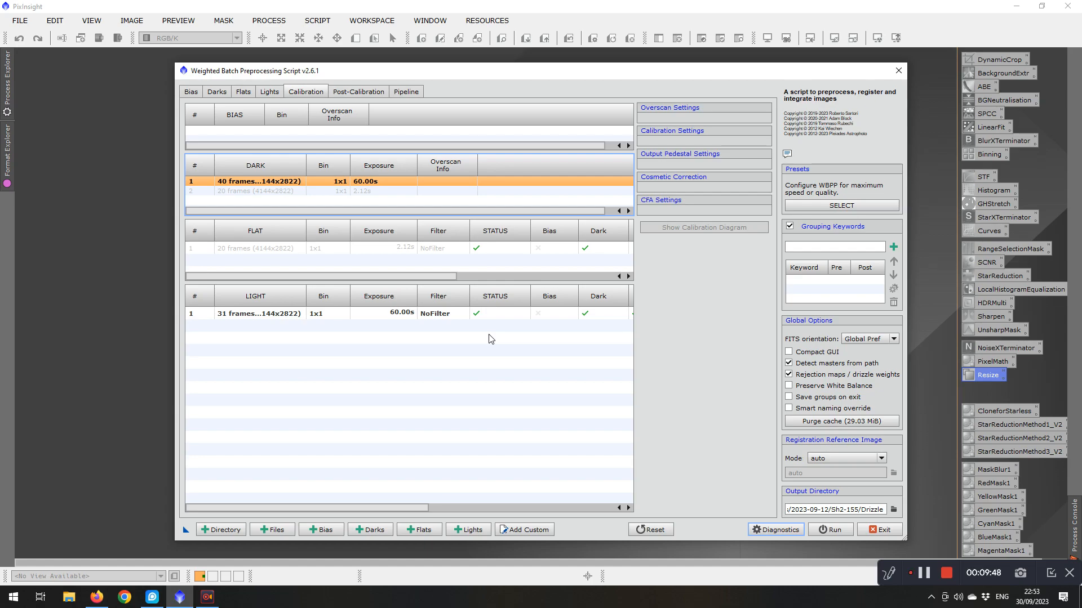
Examine the light group's post-calibration settings, including its colour space, drizzle status and the Debayer channel options.
{"action": "left_click", "coordinate": [359, 94]}
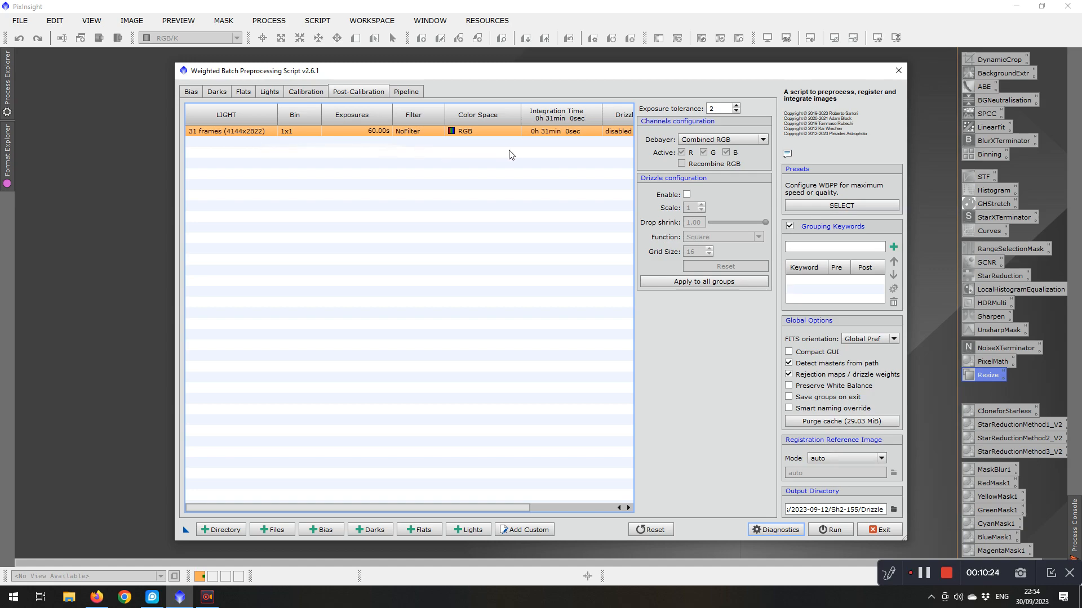
{"action": "left_click_drag", "start_coordinate": [451, 507], "coordinate": [556, 516]}
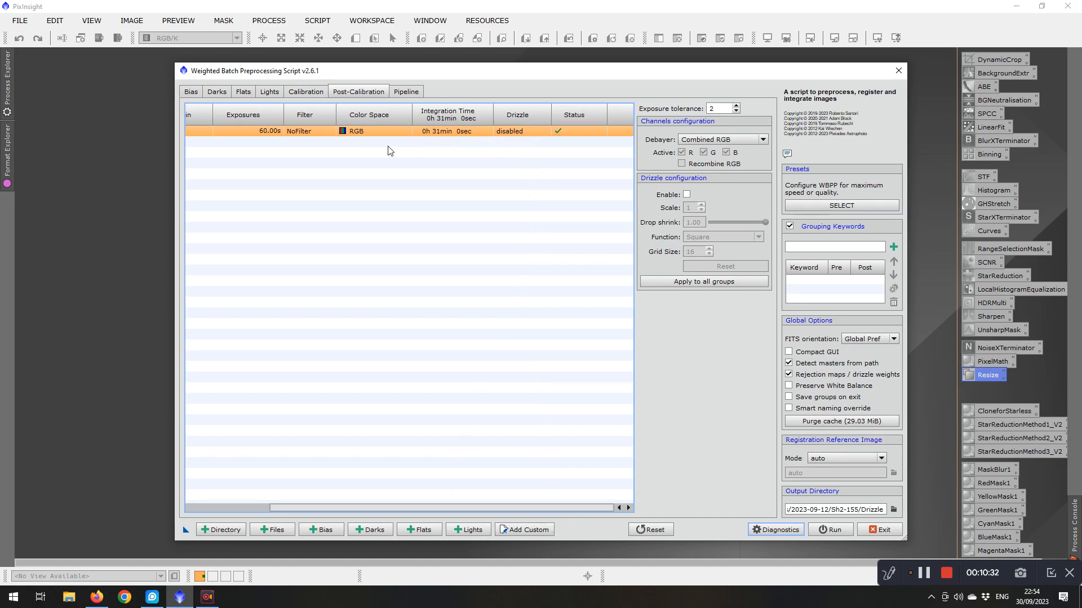
{"action": "left_click_drag", "start_coordinate": [445, 509], "coordinate": [316, 507]}
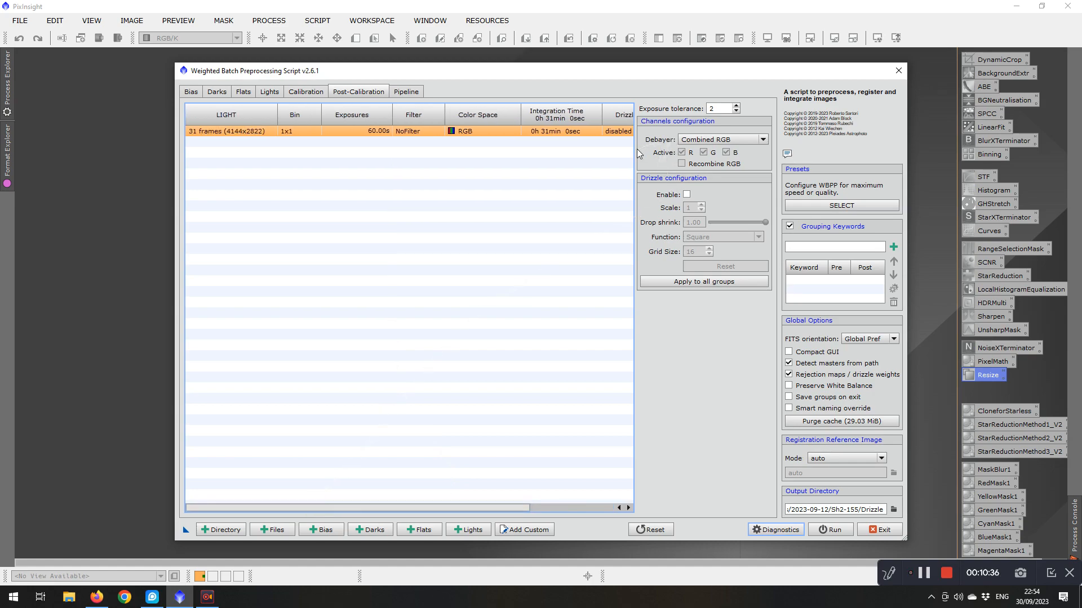
{"action": "left_click", "coordinate": [763, 140]}
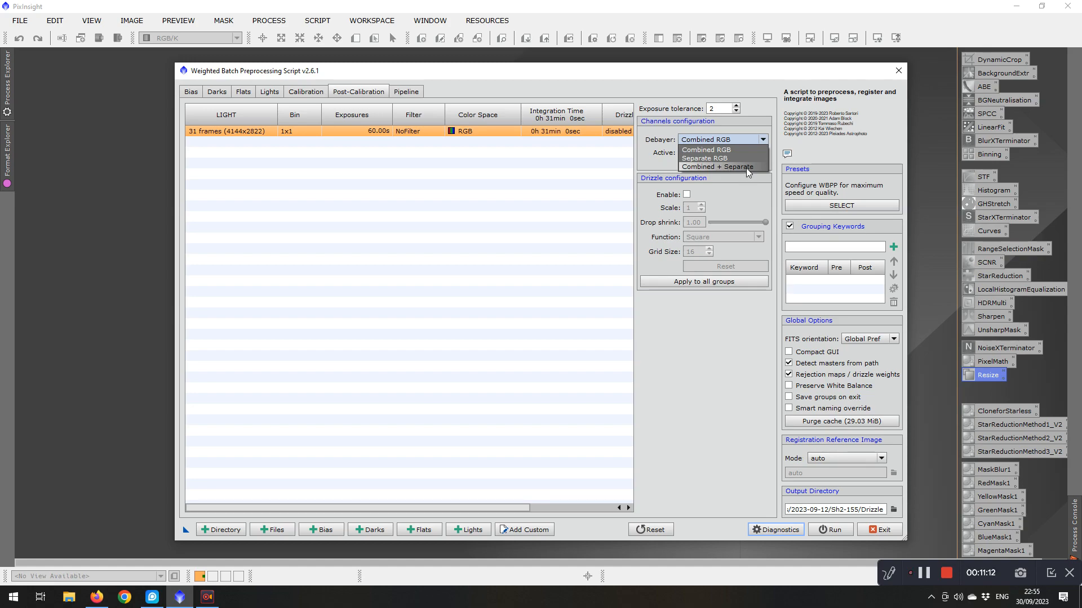
{"action": "left_click", "coordinate": [765, 137]}
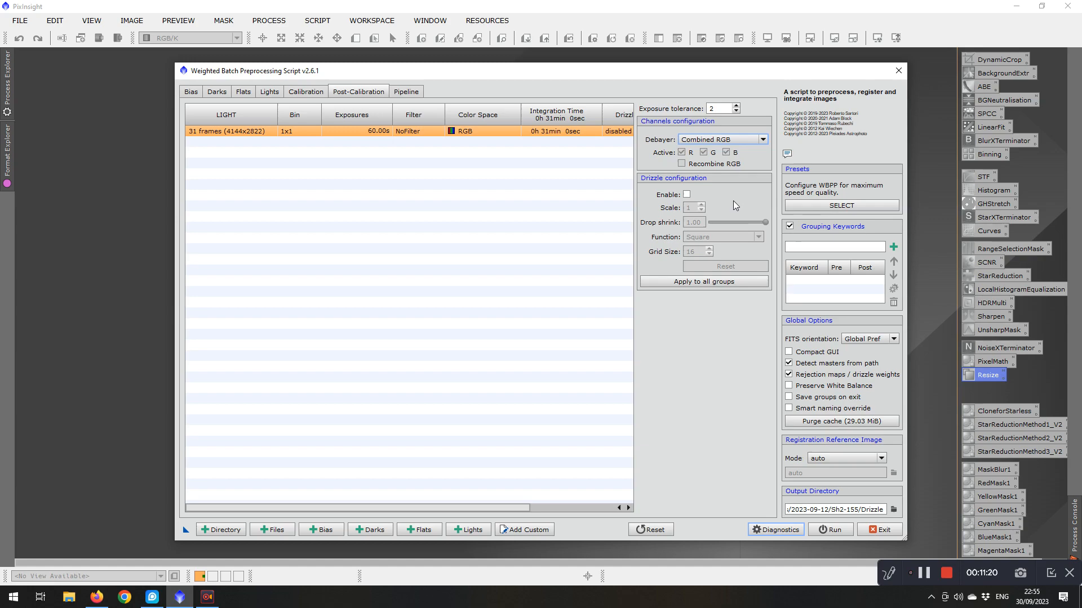
Check the preprocessing pipeline's operations and active steps, including Autocrop.
{"action": "left_click", "coordinate": [405, 91]}
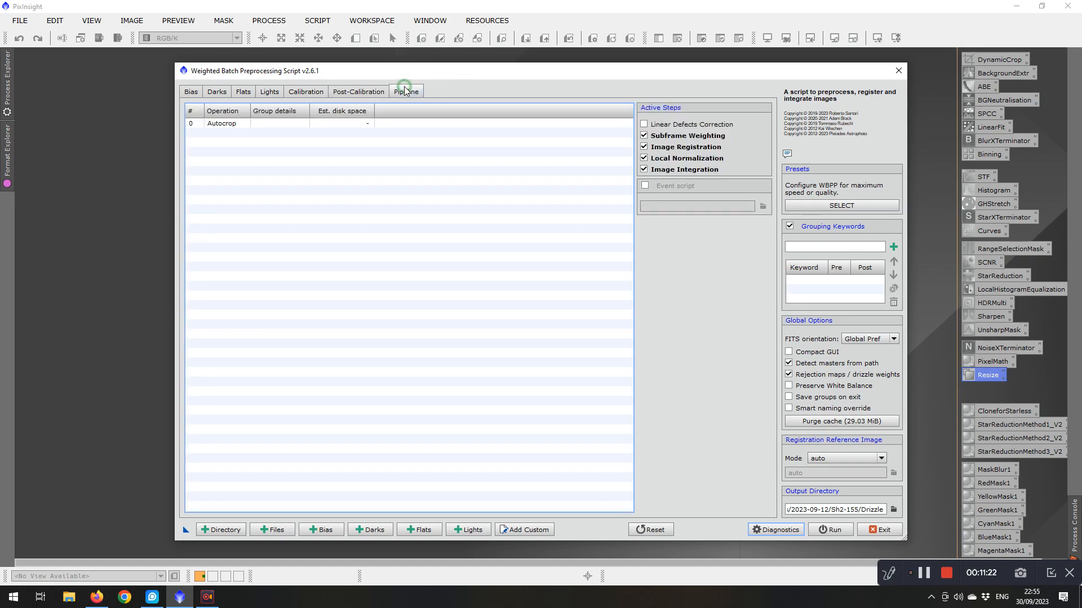
{"action": "left_click", "coordinate": [261, 123]}
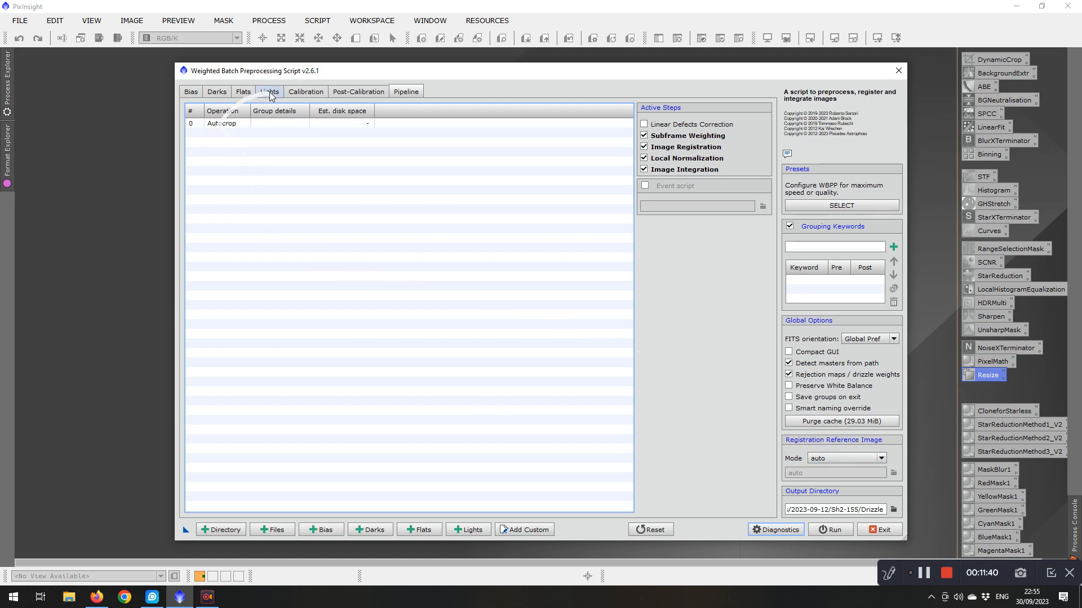
{"action": "left_click", "coordinate": [306, 91]}
Set the registration reference image mode to manual and assign light frame L_4288_Bin1x1_60s__-10C_G120.fit as the reference.
{"action": "left_click", "coordinate": [269, 92]}
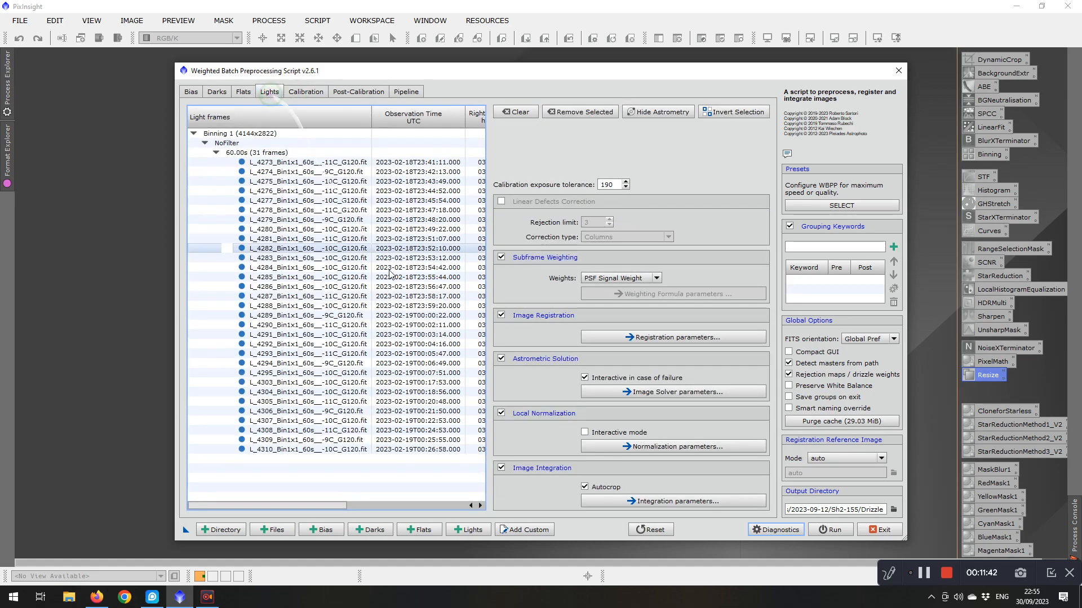
{"action": "left_click", "coordinate": [265, 308]}
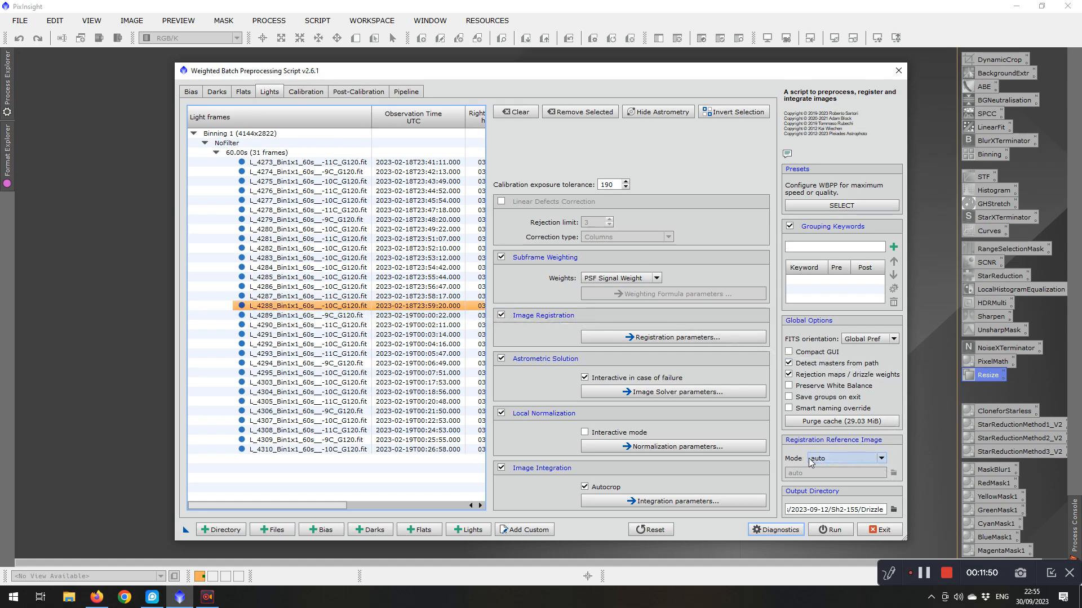
{"action": "left_click", "coordinate": [882, 457]}
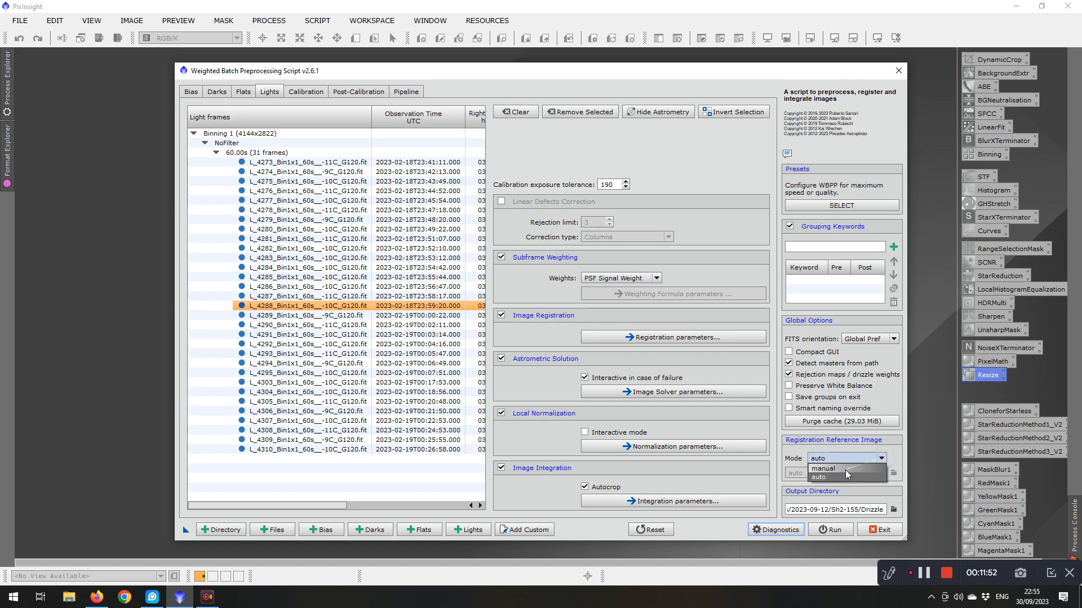
{"action": "left_click", "coordinate": [842, 469]}
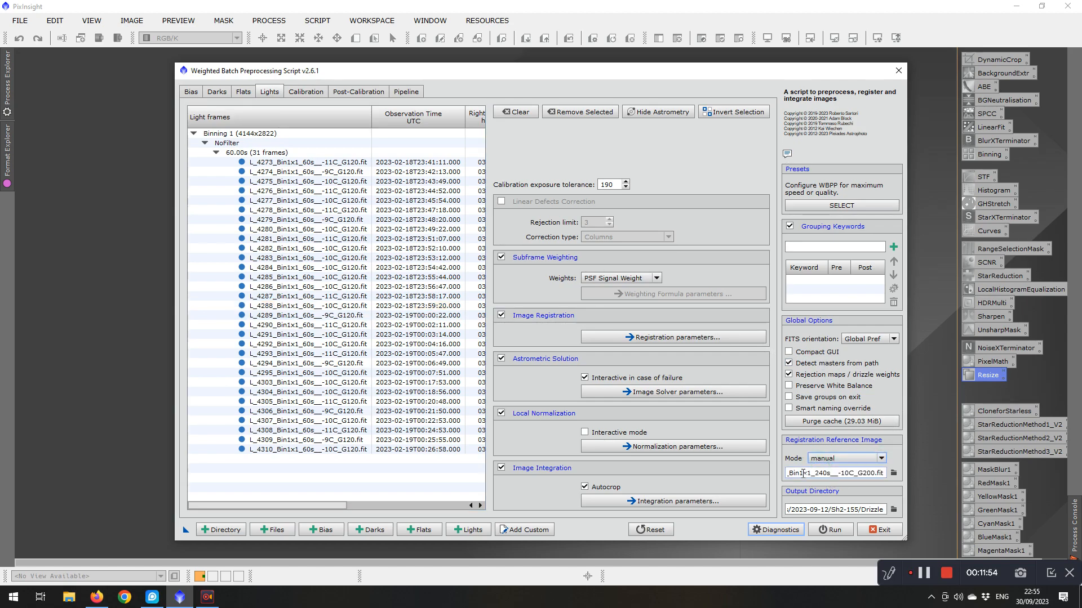
{"action": "left_click", "coordinate": [282, 305]}
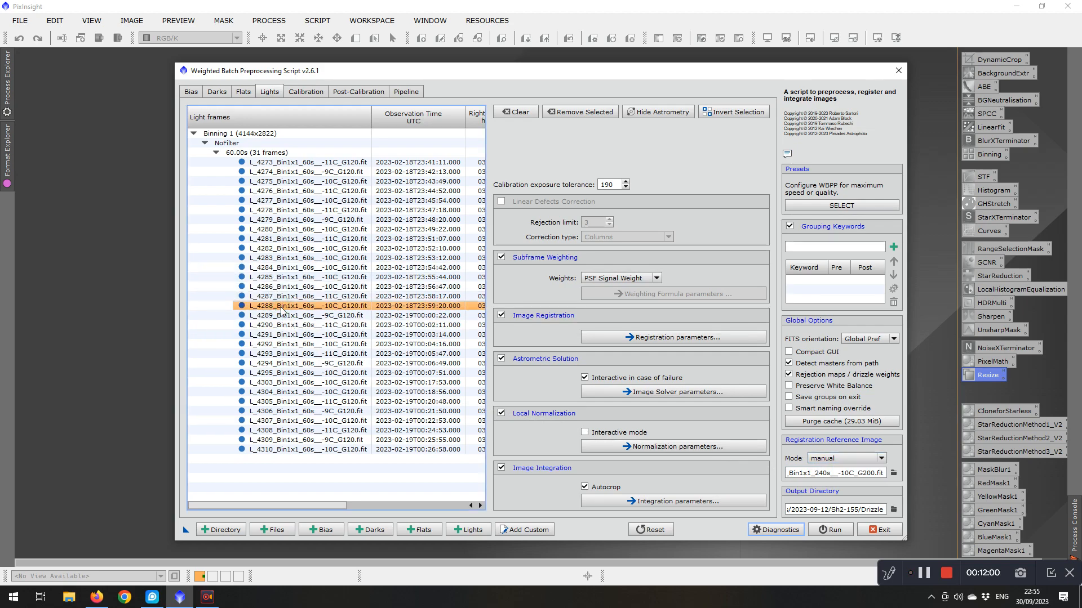
{"action": "double_click", "coordinate": [281, 309]}
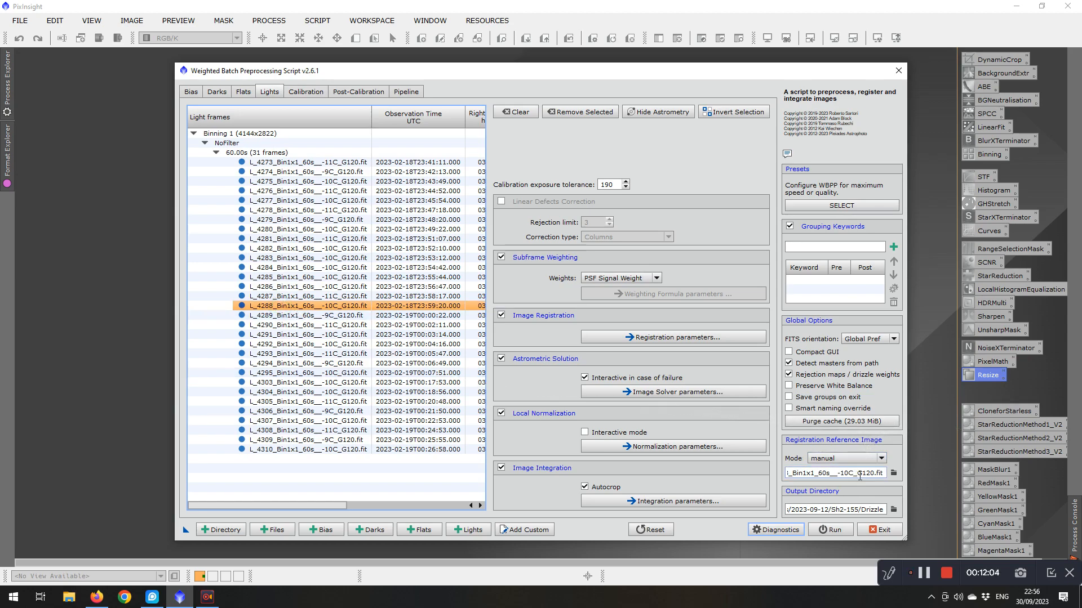
Load L_4288_Bin1x1_60s__-10C_G120.fit from the 2023-02-18 M45 60s folder as the registration reference, and return the reference mode to auto.
{"action": "left_click", "coordinate": [893, 472]}
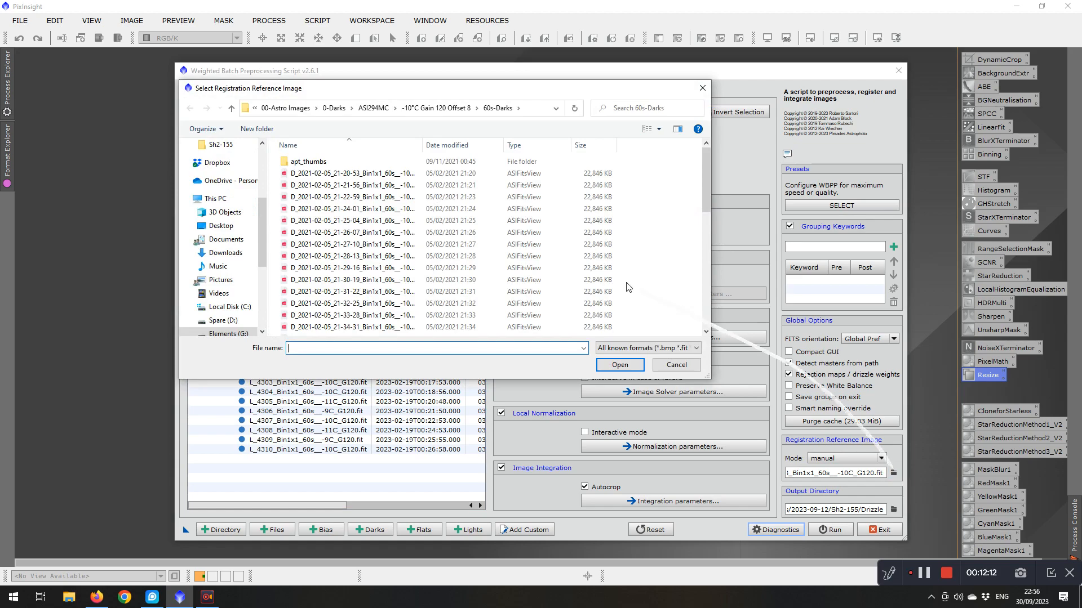
{"action": "left_click", "coordinate": [231, 108]}
{"action": "left_click", "coordinate": [231, 108]}
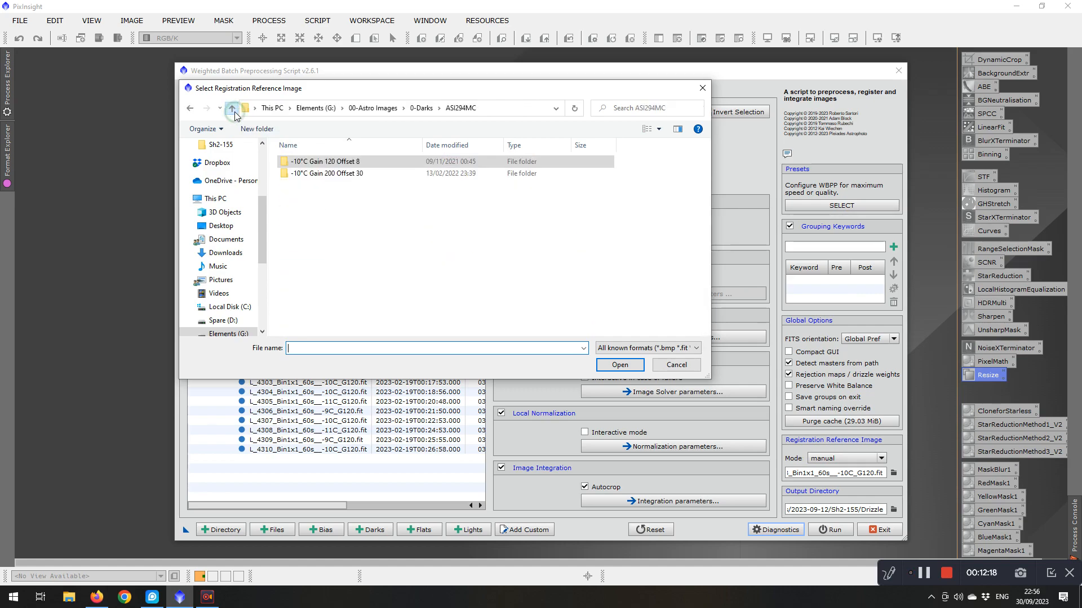
{"action": "left_click", "coordinate": [233, 111]}
{"action": "left_click", "coordinate": [232, 110]}
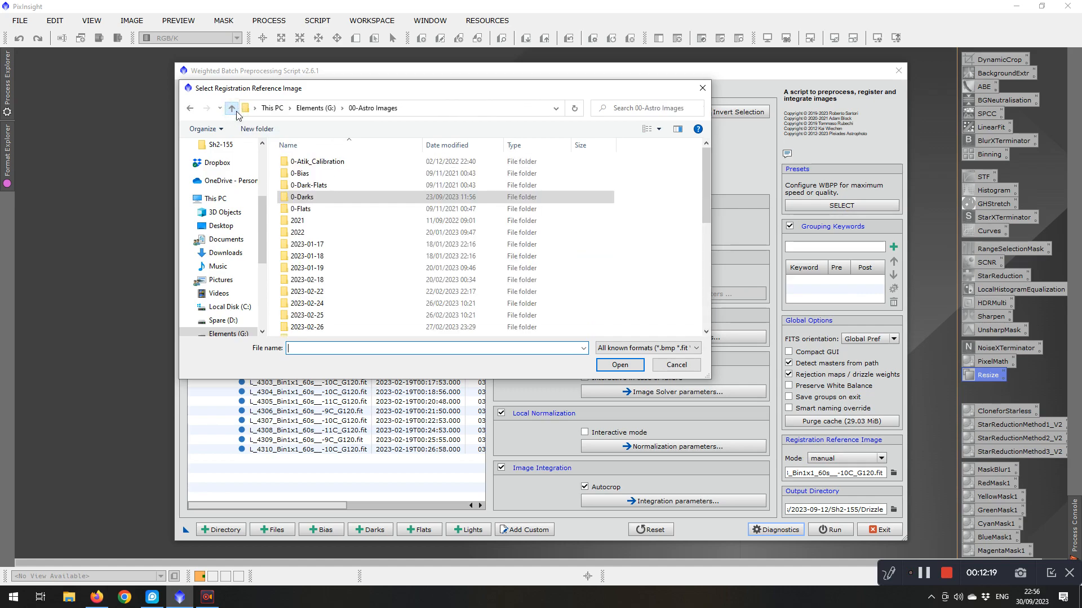
{"action": "double_click", "coordinate": [313, 280]}
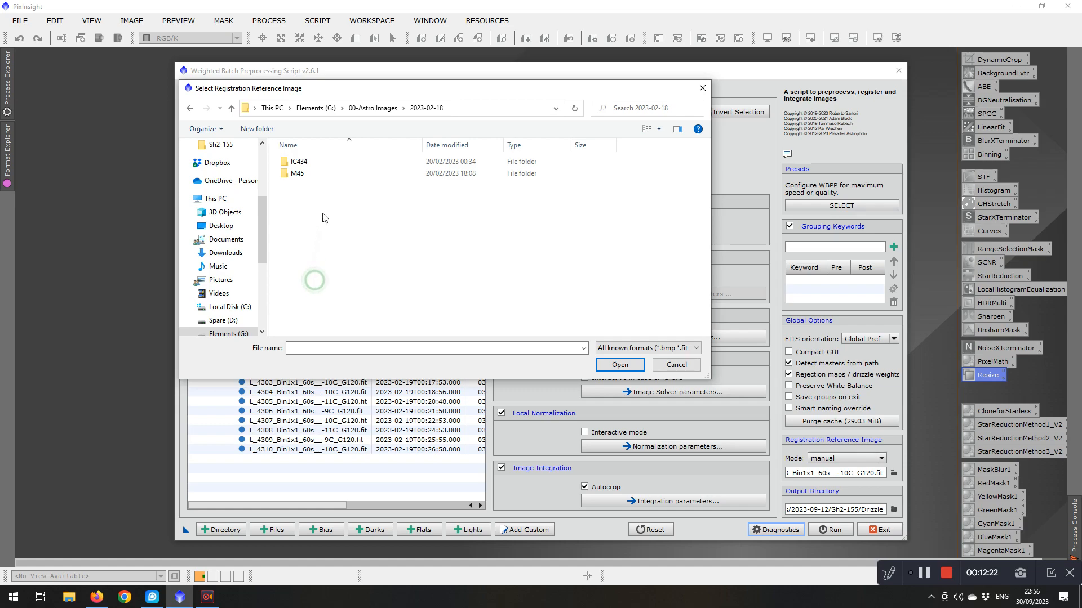
{"action": "double_click", "coordinate": [298, 172]}
{"action": "left_click", "coordinate": [300, 174]}
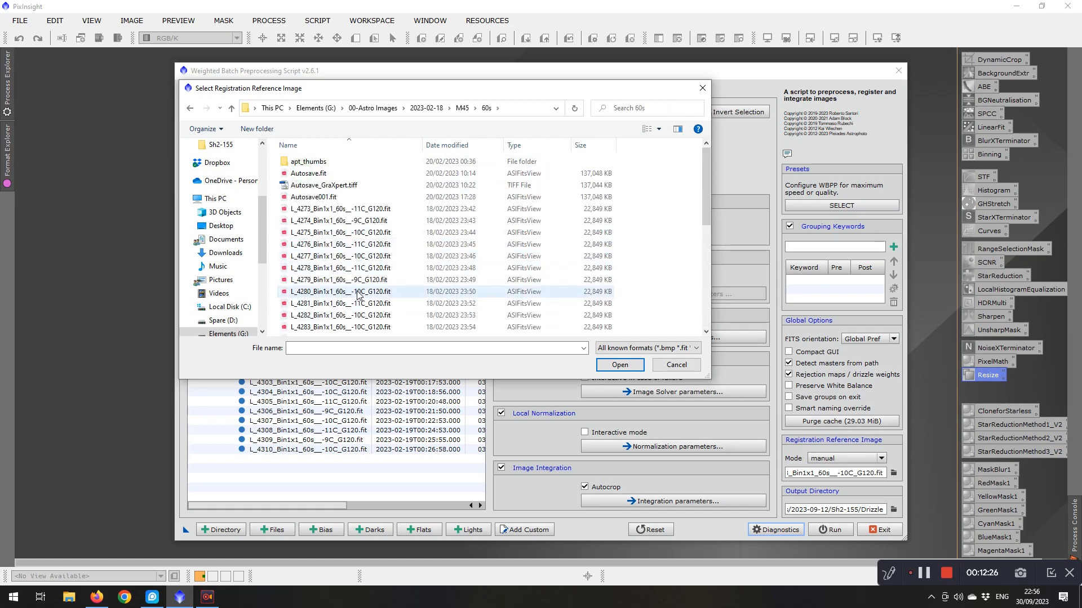
{"action": "scroll", "coordinate": [349, 298], "scroll_direction": "down", "scroll_amount": 5}
{"action": "scroll", "coordinate": [350, 299], "scroll_direction": "down", "scroll_amount": 1}
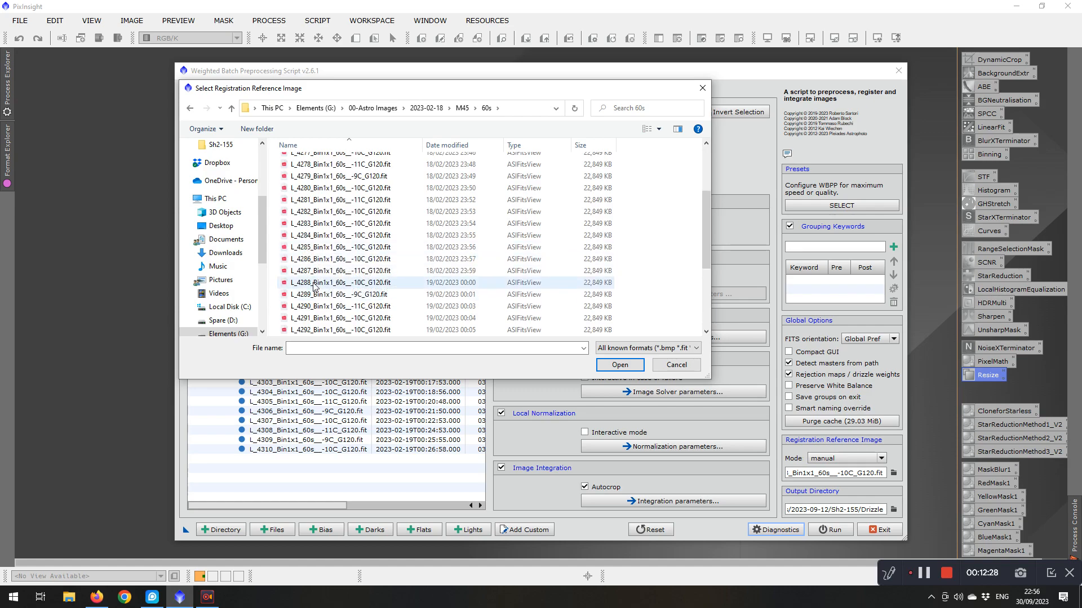
{"action": "left_click", "coordinate": [349, 282]}
{"action": "left_click", "coordinate": [617, 365]}
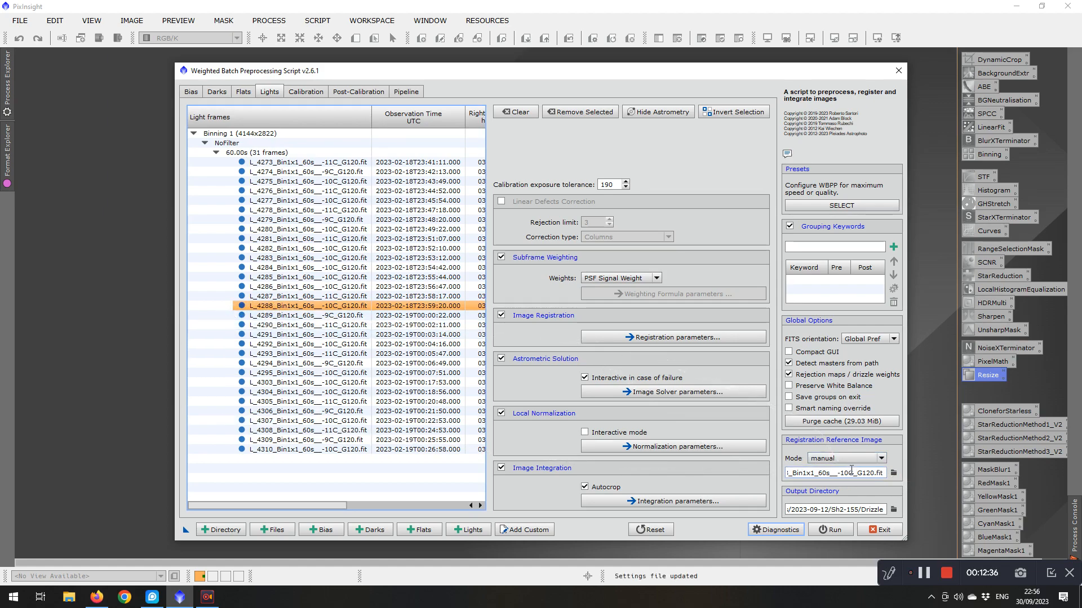
{"action": "left_click", "coordinate": [882, 458]}
{"action": "left_click", "coordinate": [821, 480]}
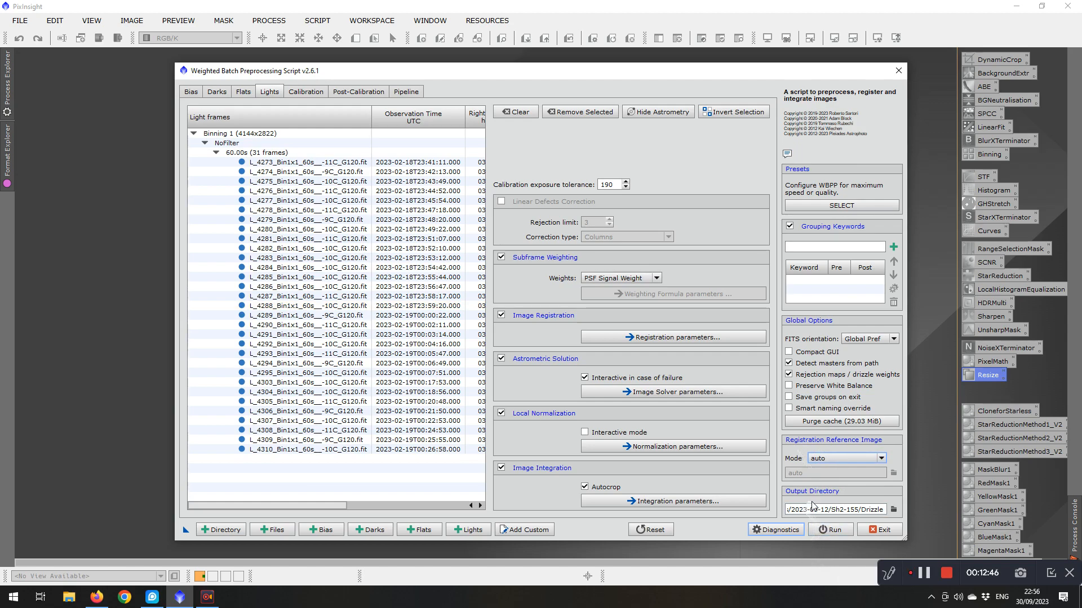
Set the output directory to the M45 folder inside 00-Astro Images/2023-02-18.
{"action": "left_click", "coordinate": [893, 508]}
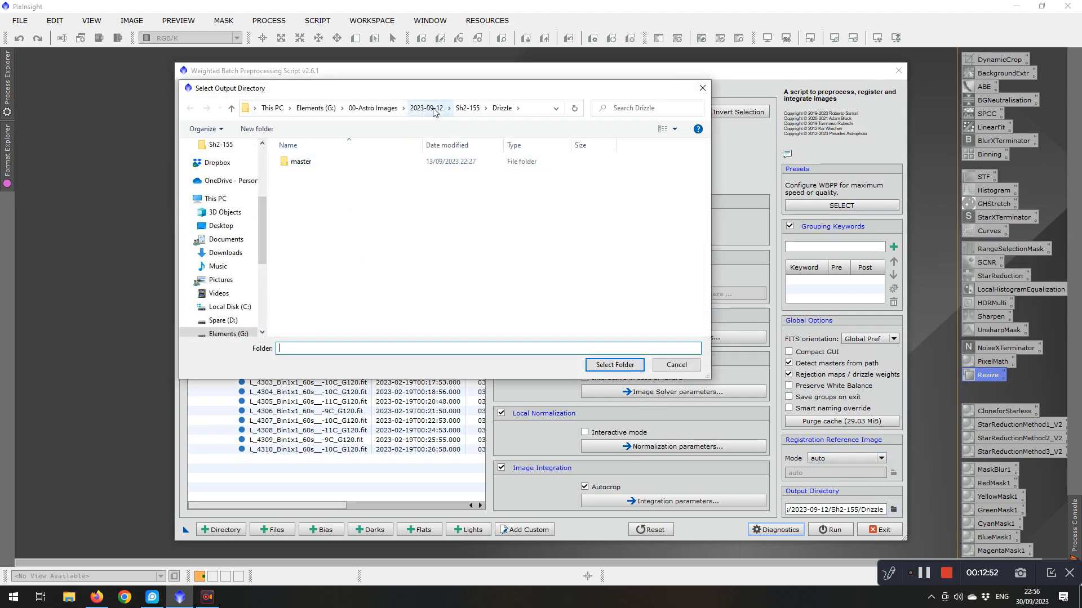
{"action": "left_click", "coordinate": [368, 108]}
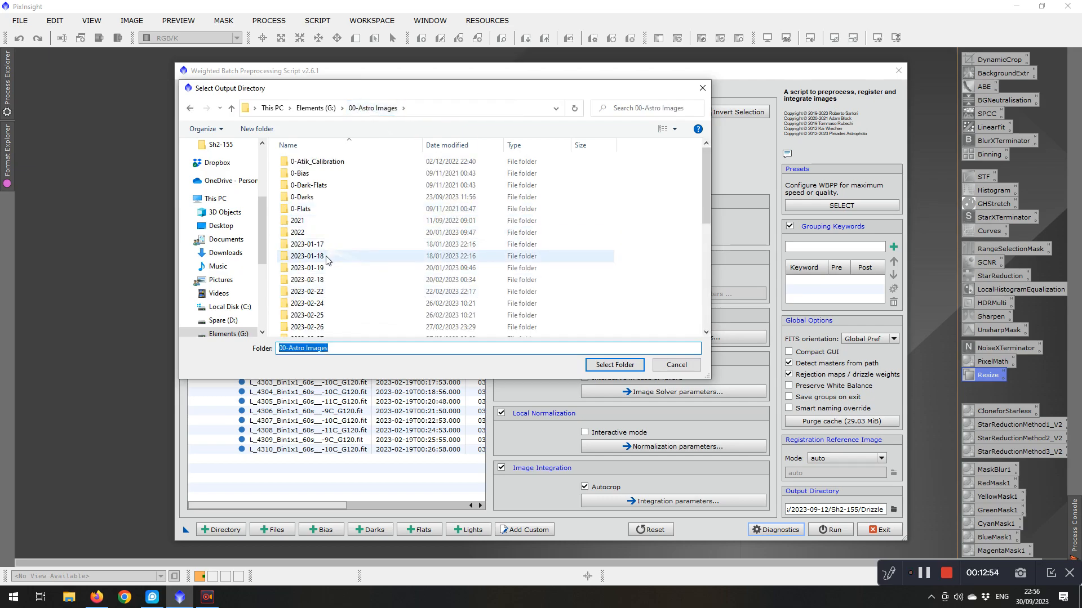
{"action": "double_click", "coordinate": [315, 280]}
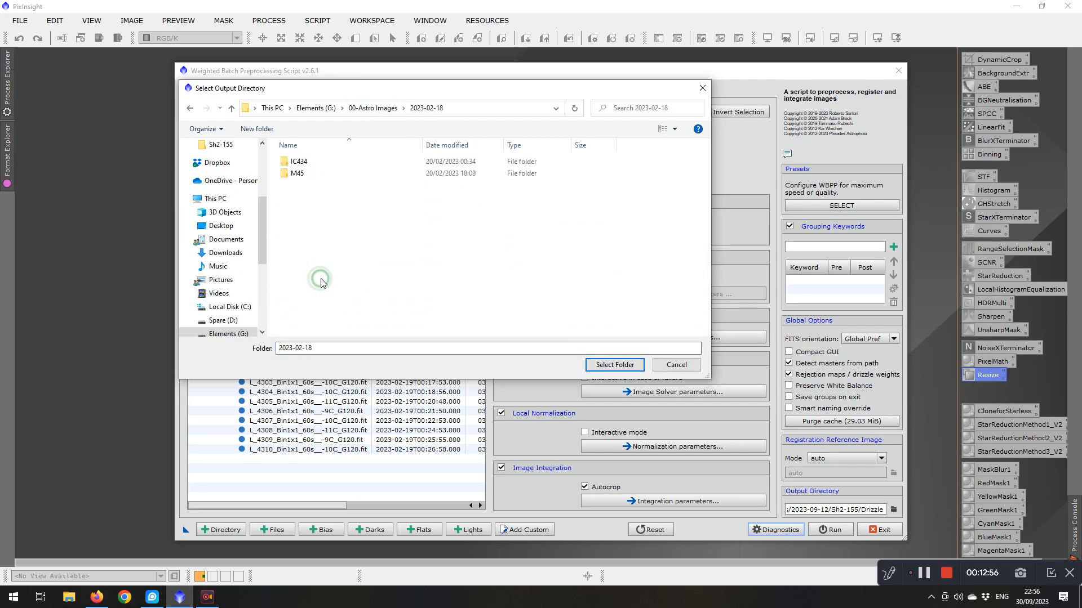
{"action": "double_click", "coordinate": [297, 175]}
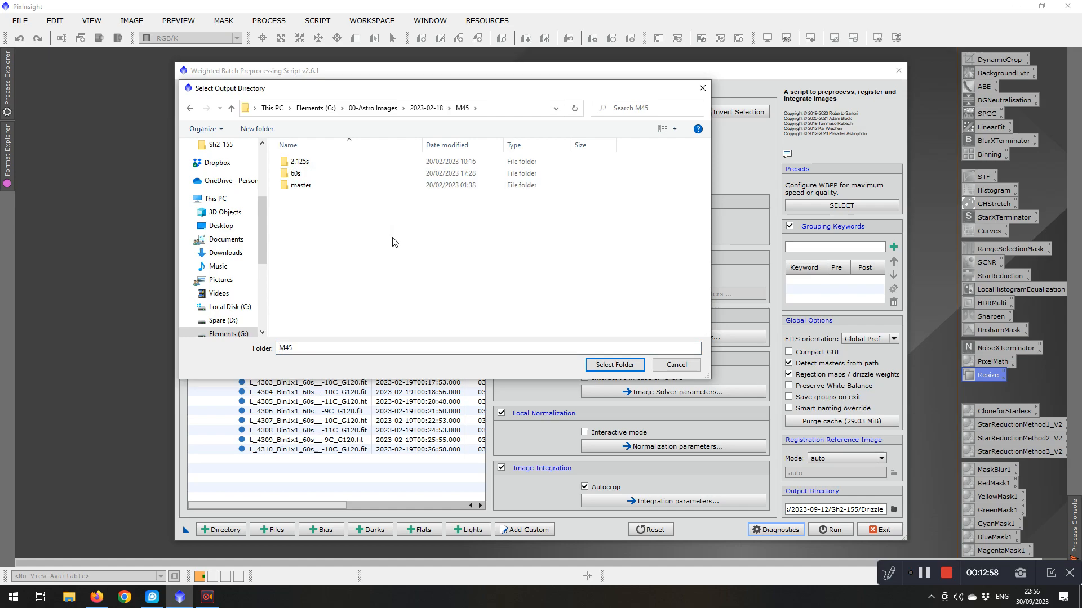
{"action": "double_click", "coordinate": [307, 186]}
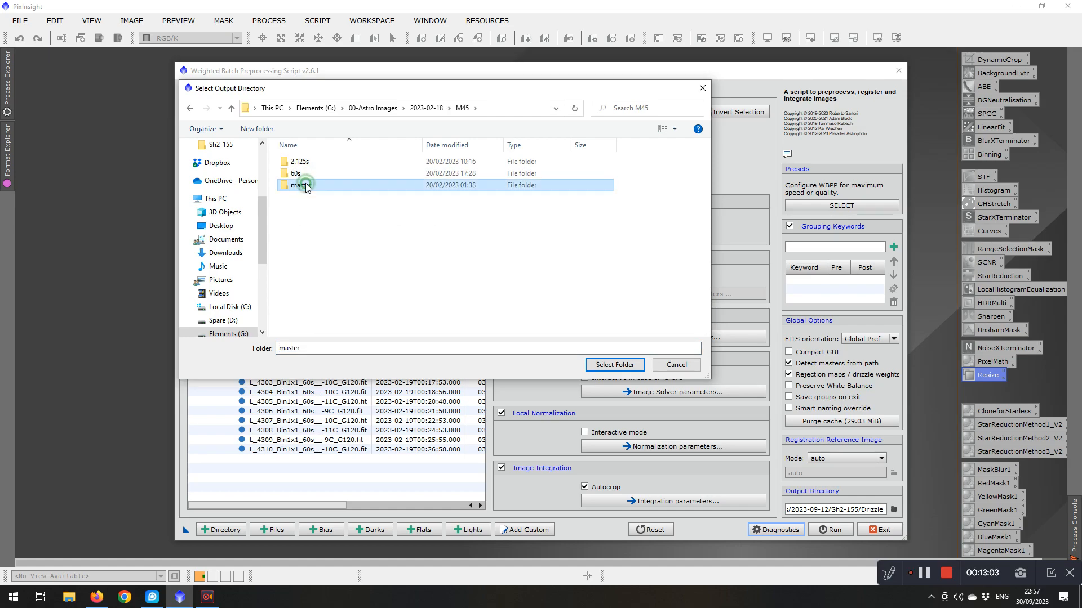
{"action": "left_click", "coordinate": [231, 108]}
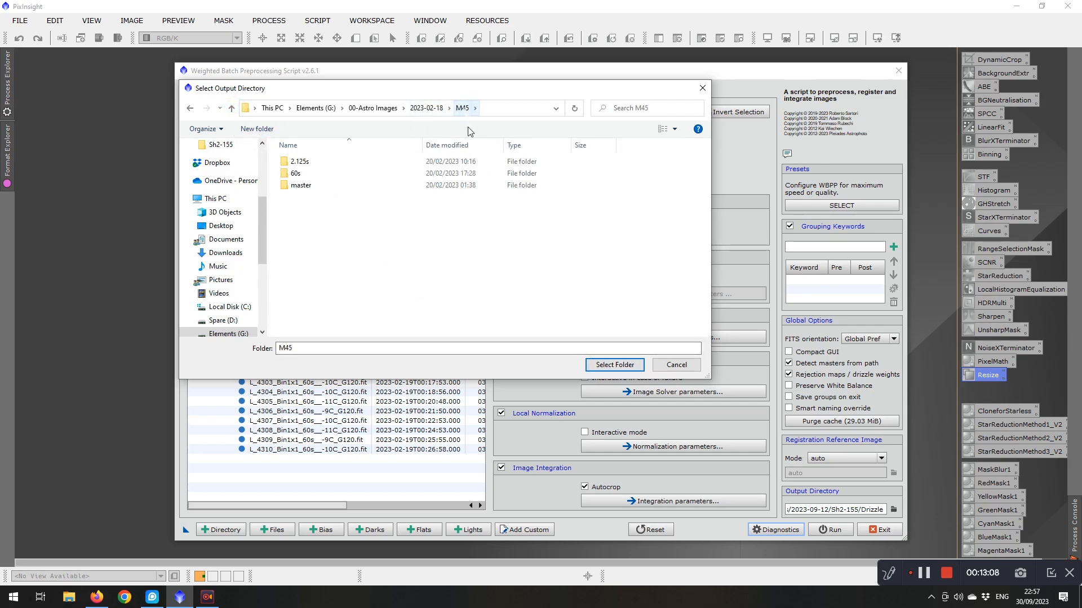
{"action": "left_click", "coordinate": [614, 364]}
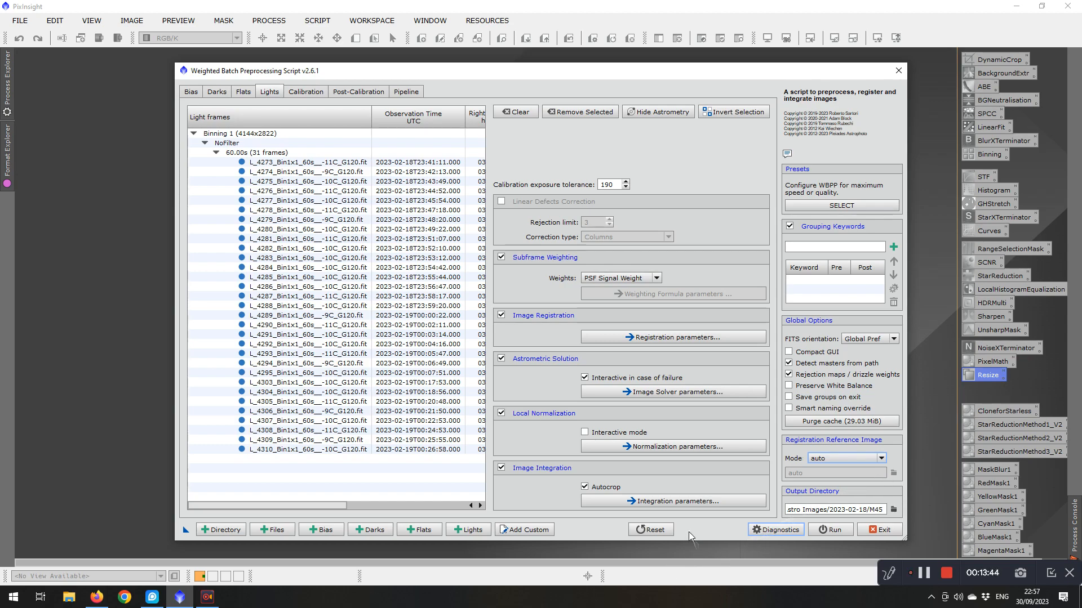
Run the diagnostics and read through the file path, frame group and disk space messages.
{"action": "left_click", "coordinate": [769, 534]}
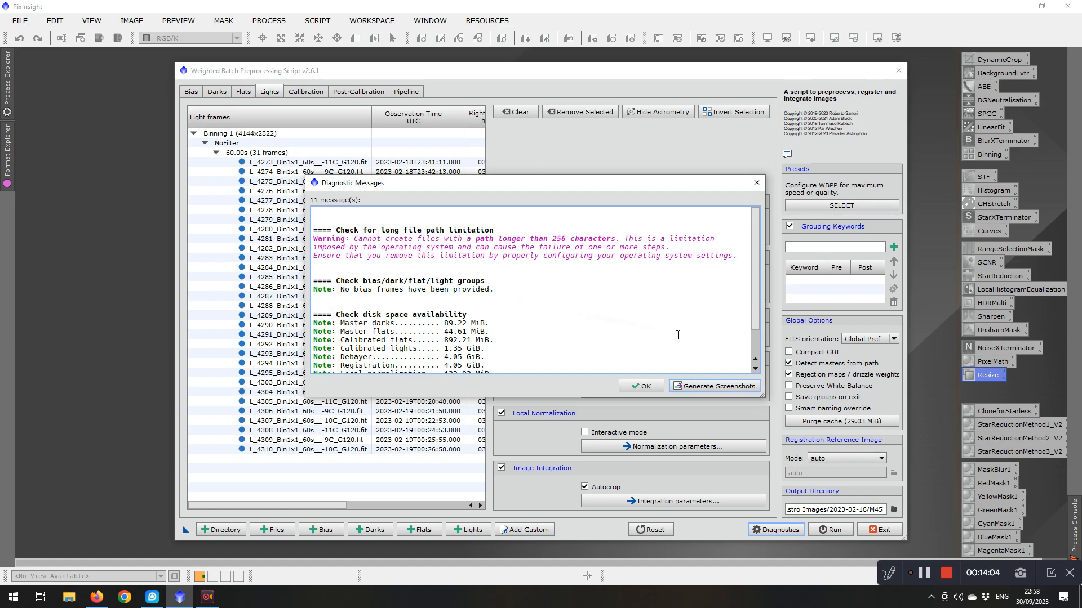
{"action": "scroll", "coordinate": [677, 335], "scroll_direction": "down", "scroll_amount": 2}
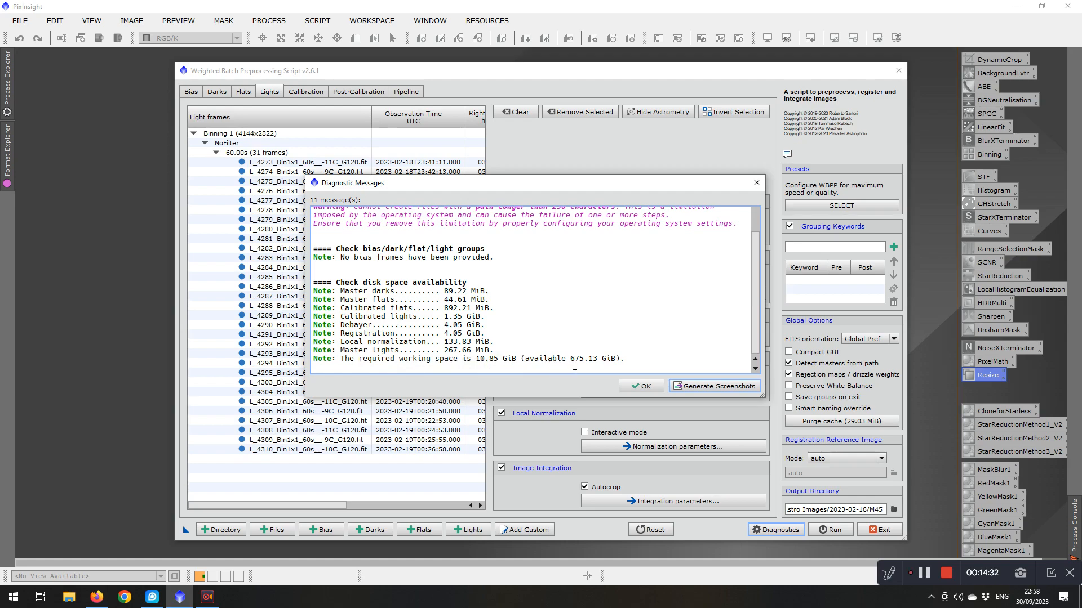
{"action": "left_click", "coordinate": [631, 388]}
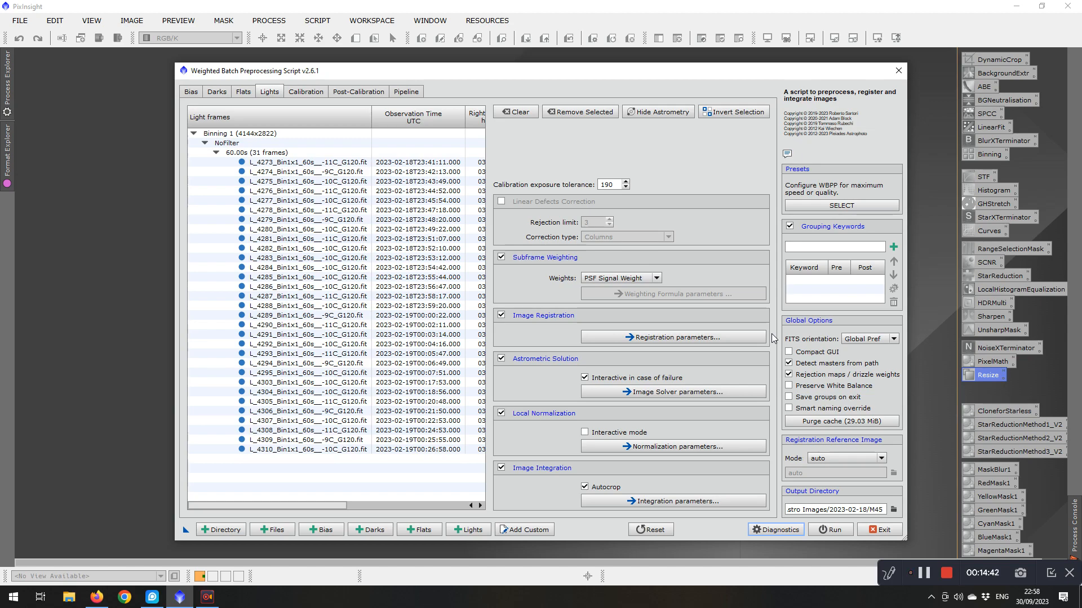
Review the dark, flat, light, calibration and post-calibration settings, and run the preprocessing, continuing past the diagnostic messages.
{"action": "left_click", "coordinate": [217, 92]}
{"action": "left_click", "coordinate": [243, 92]}
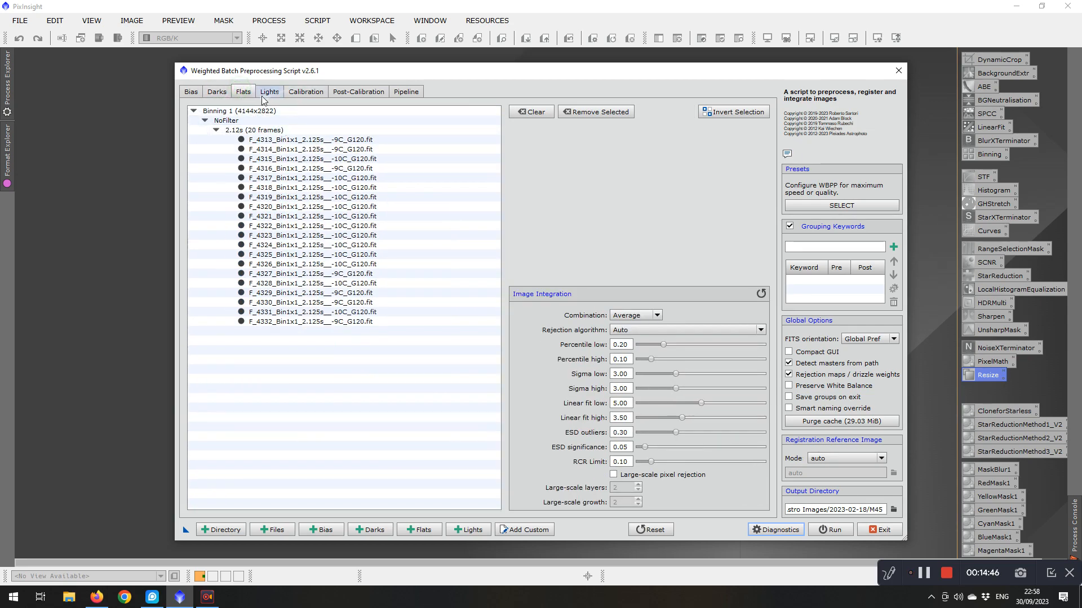
{"action": "left_click", "coordinate": [270, 92]}
{"action": "left_click", "coordinate": [302, 95]}
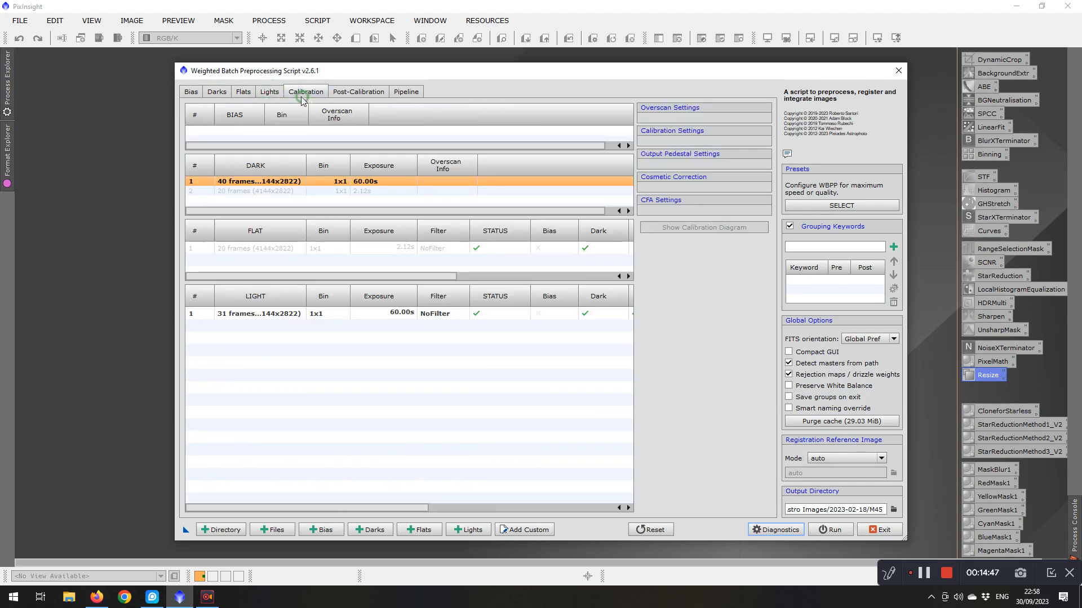
{"action": "left_click", "coordinate": [350, 93]}
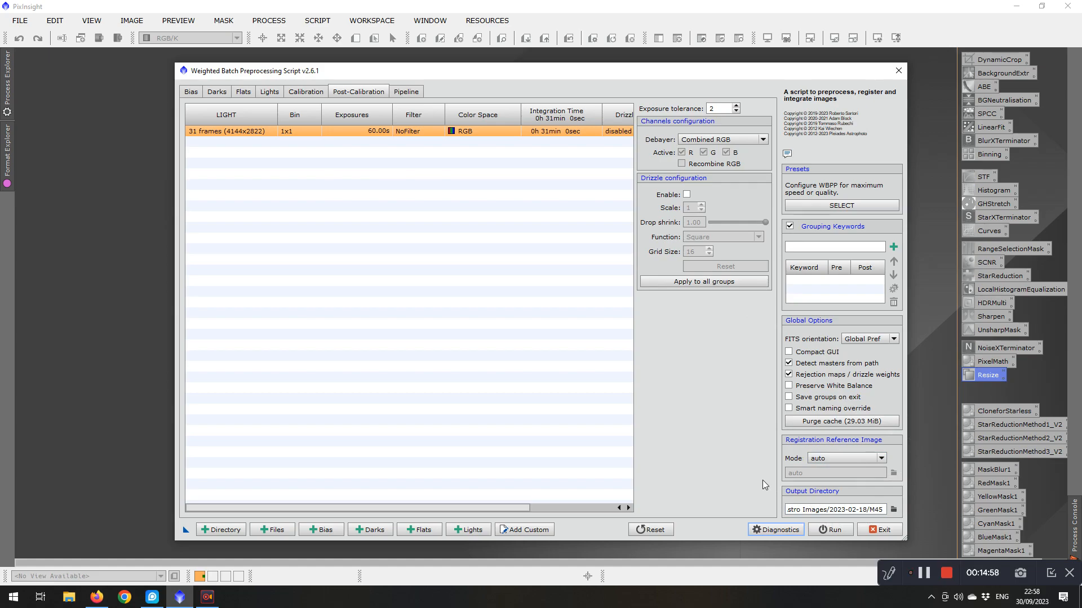
{"action": "left_click", "coordinate": [830, 530]}
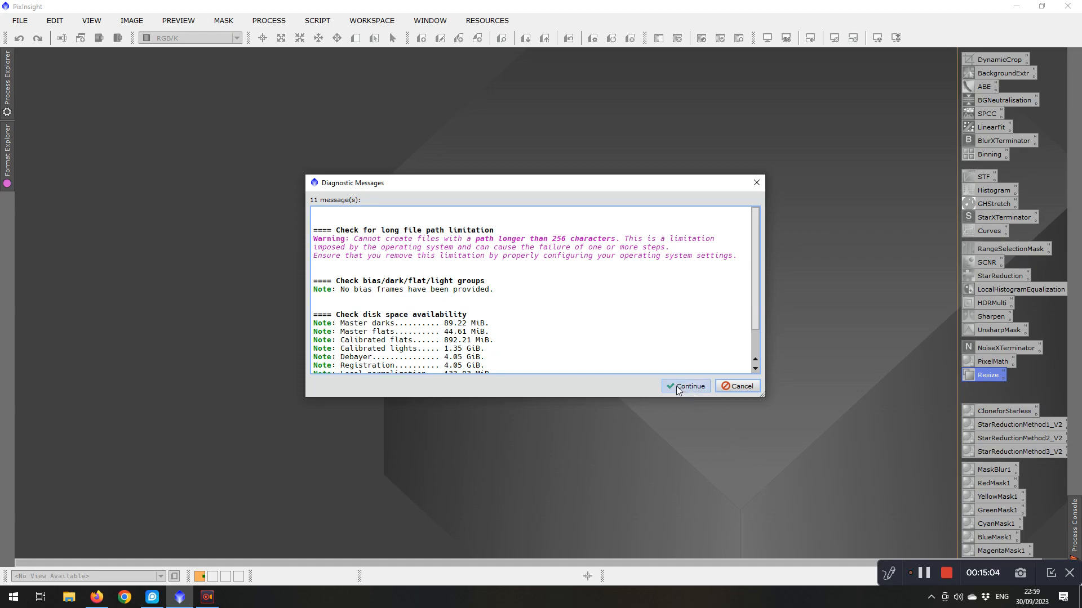
{"action": "left_click", "coordinate": [678, 387]}
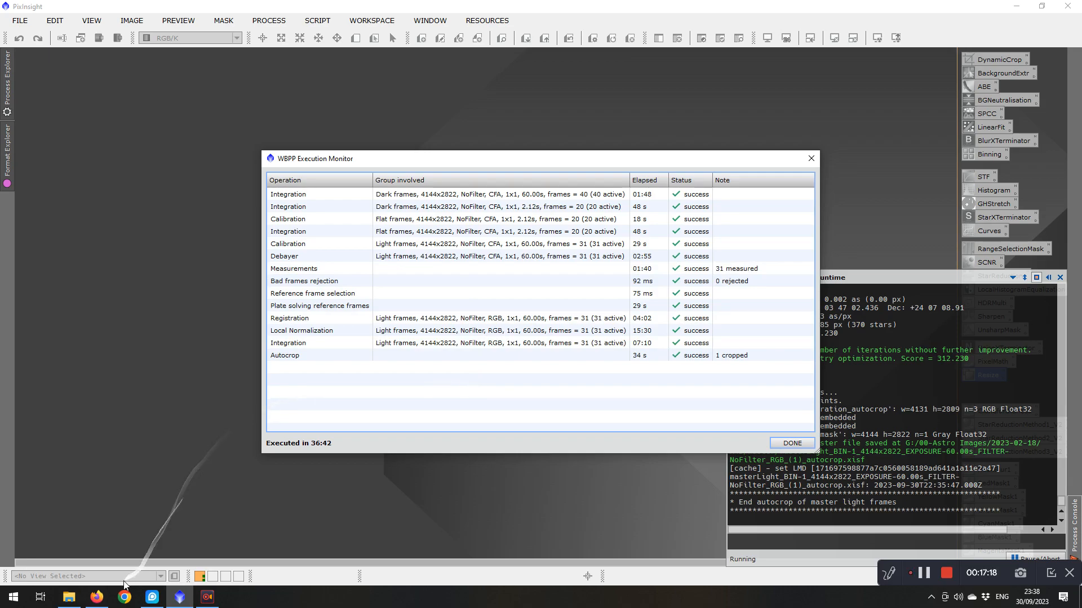
Switch to File Explorer and look through the files in the 60s subfolder of the M45 folder.
{"action": "left_click", "coordinate": [67, 600]}
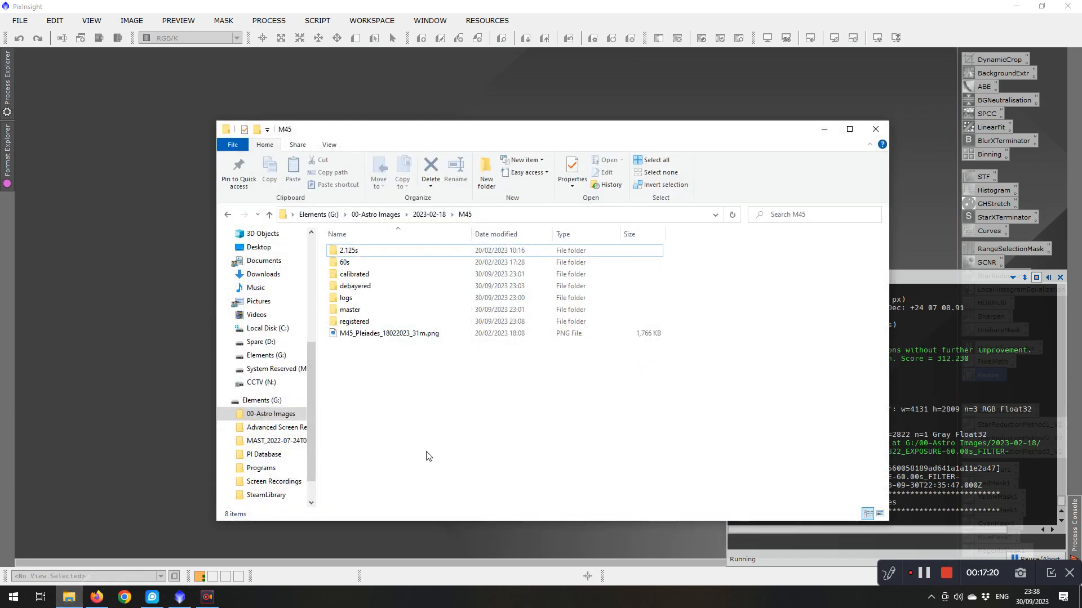
{"action": "left_click", "coordinate": [344, 263]}
{"action": "double_click", "coordinate": [344, 264]}
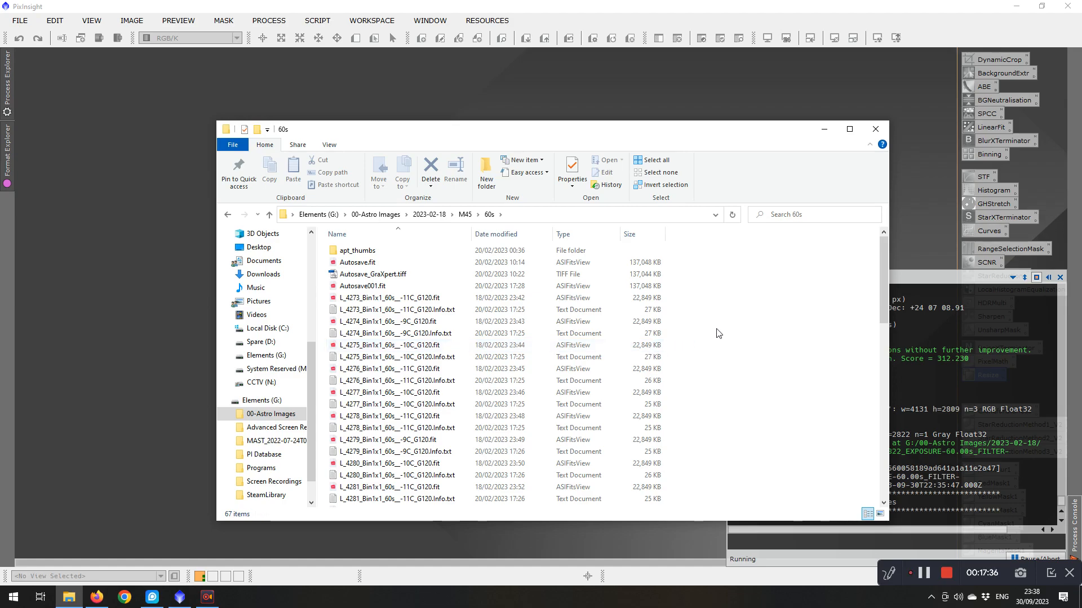
{"action": "left_click", "coordinate": [270, 216]}
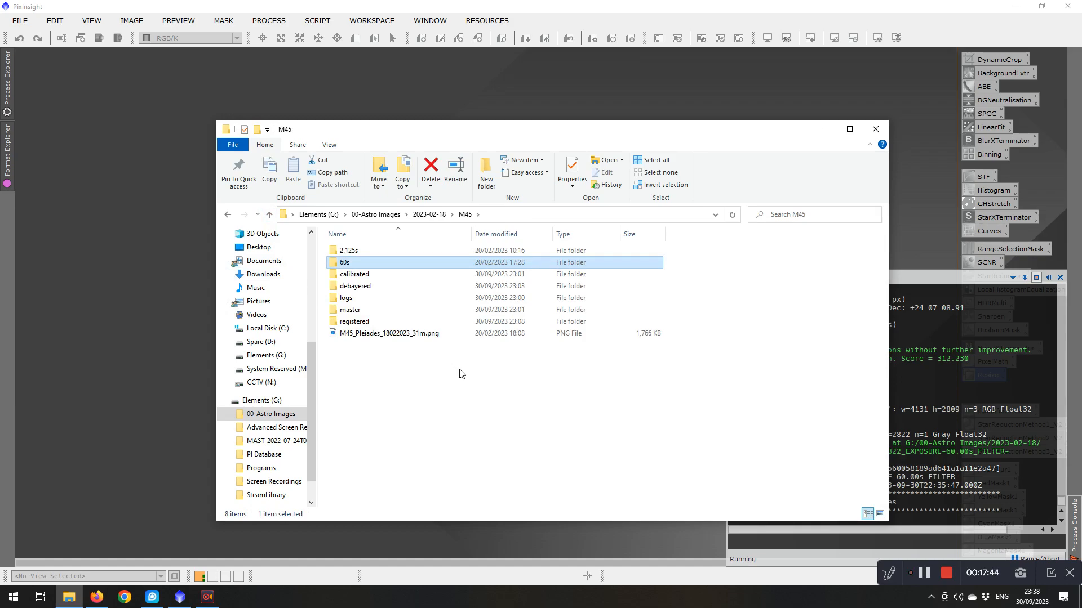
{"action": "left_click", "coordinate": [824, 129]}
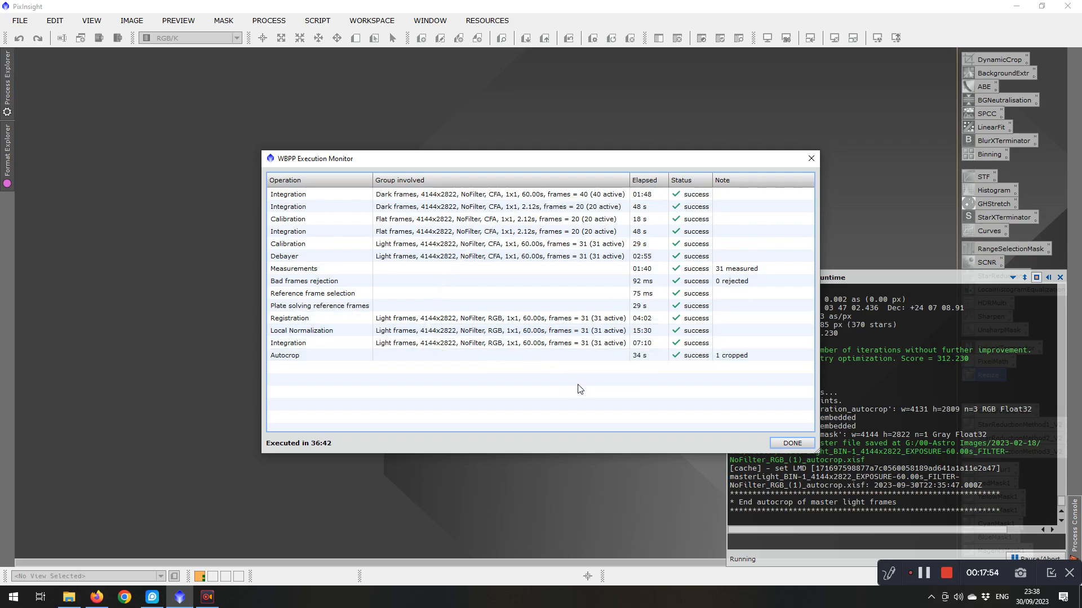
Dismiss the execution monitor, read through the Smart Report, and exit the Weighted Batch Preprocessing script.
{"action": "left_click", "coordinate": [790, 444]}
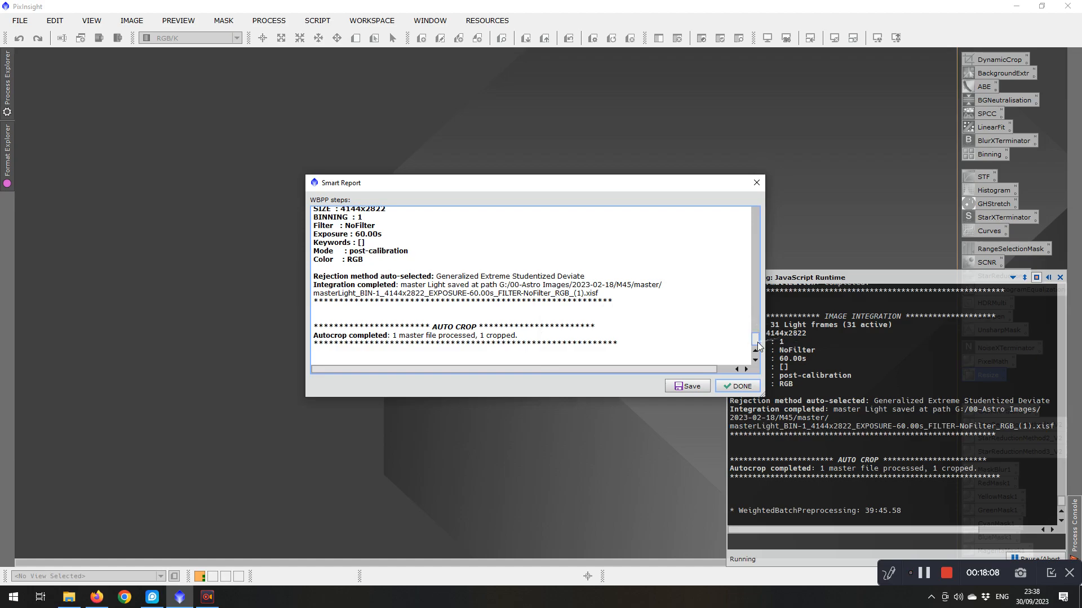
{"action": "scroll", "coordinate": [656, 312], "scroll_direction": "up", "scroll_amount": 5}
{"action": "scroll", "coordinate": [657, 313], "scroll_direction": "up", "scroll_amount": 10}
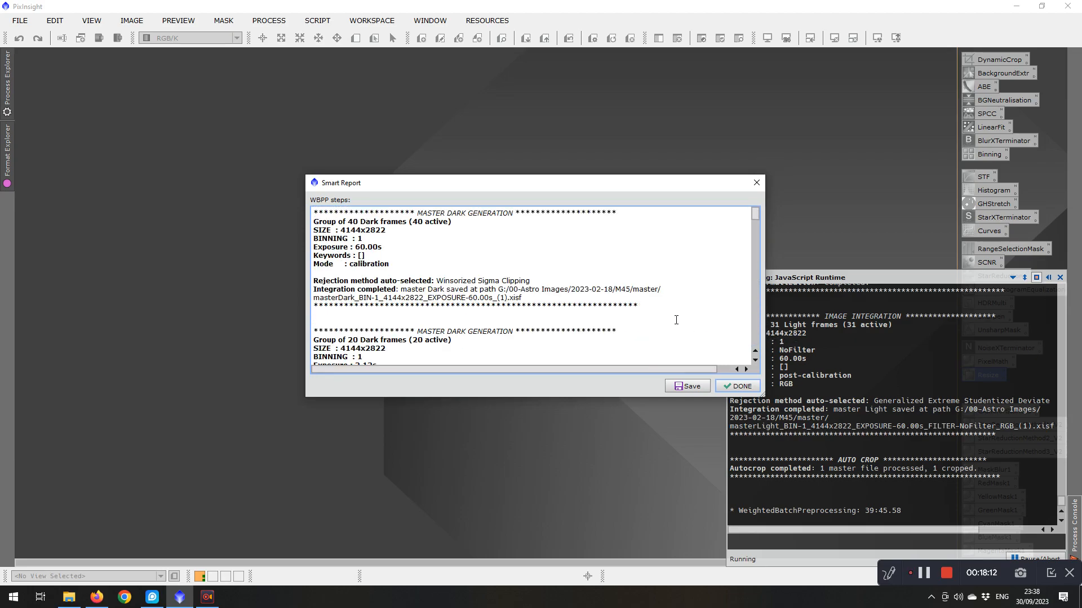
{"action": "scroll", "coordinate": [676, 320], "scroll_direction": "down", "scroll_amount": 15}
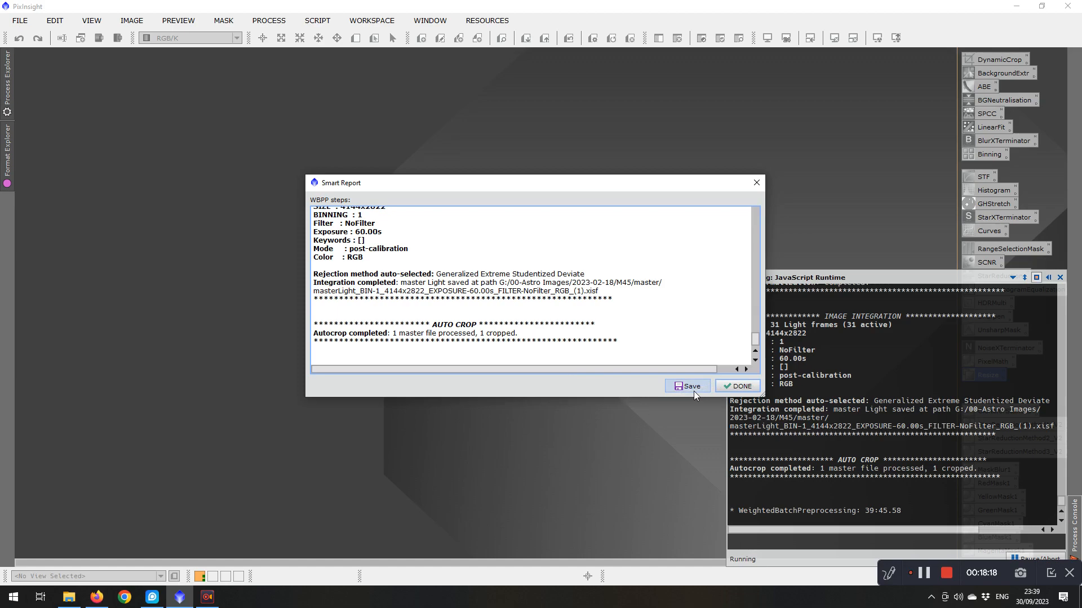
{"action": "left_click", "coordinate": [739, 388]}
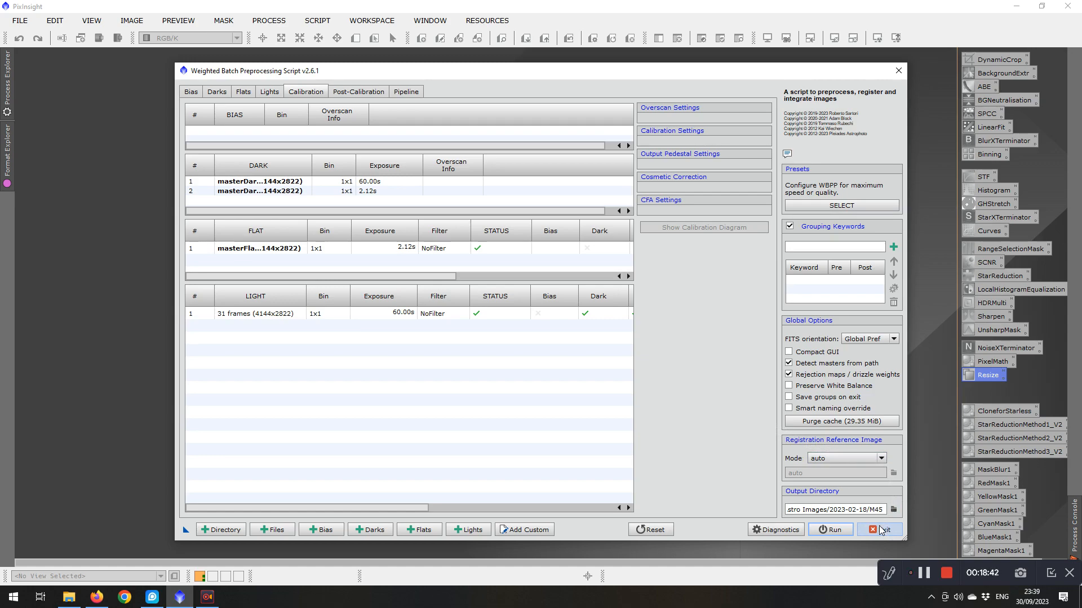
{"action": "mouse_move", "coordinate": [68, 599]}
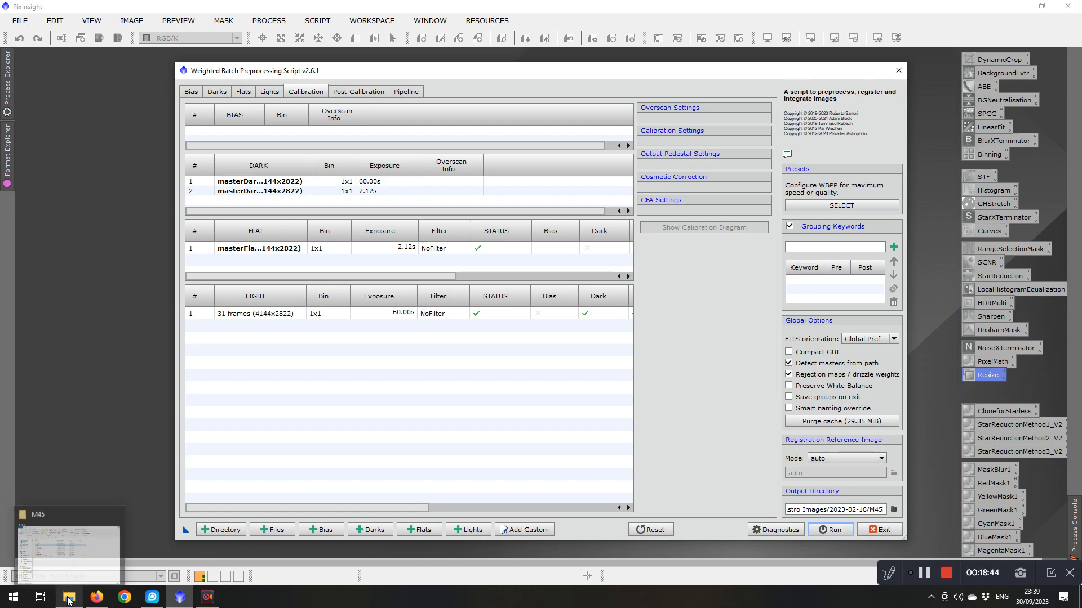
{"action": "left_click", "coordinate": [862, 530]}
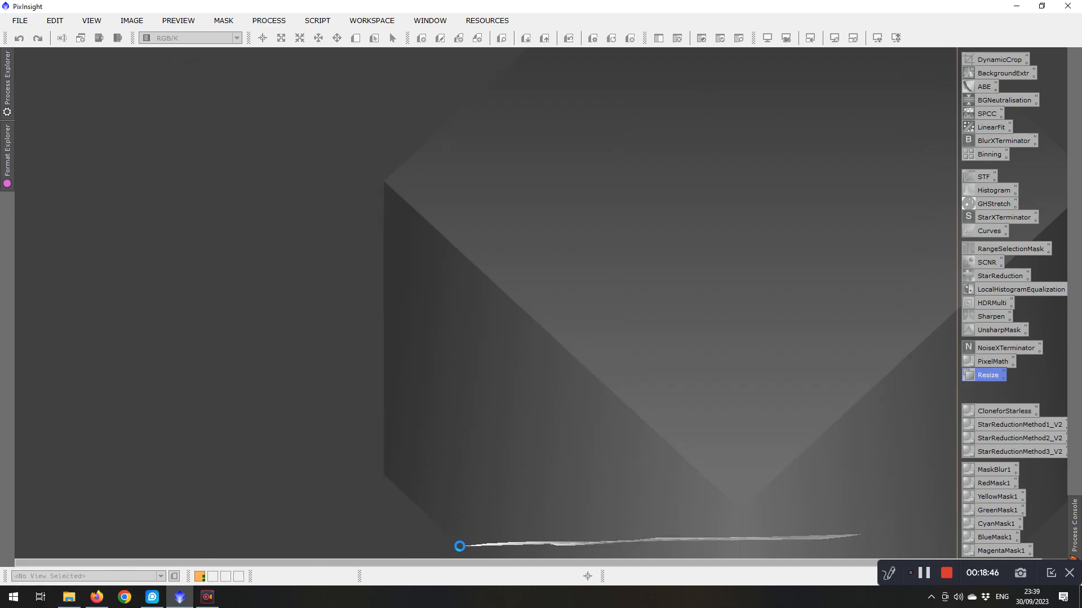
Switch to File Explorer and examine the calibrated folder inside M45.
{"action": "left_click", "coordinate": [71, 599]}
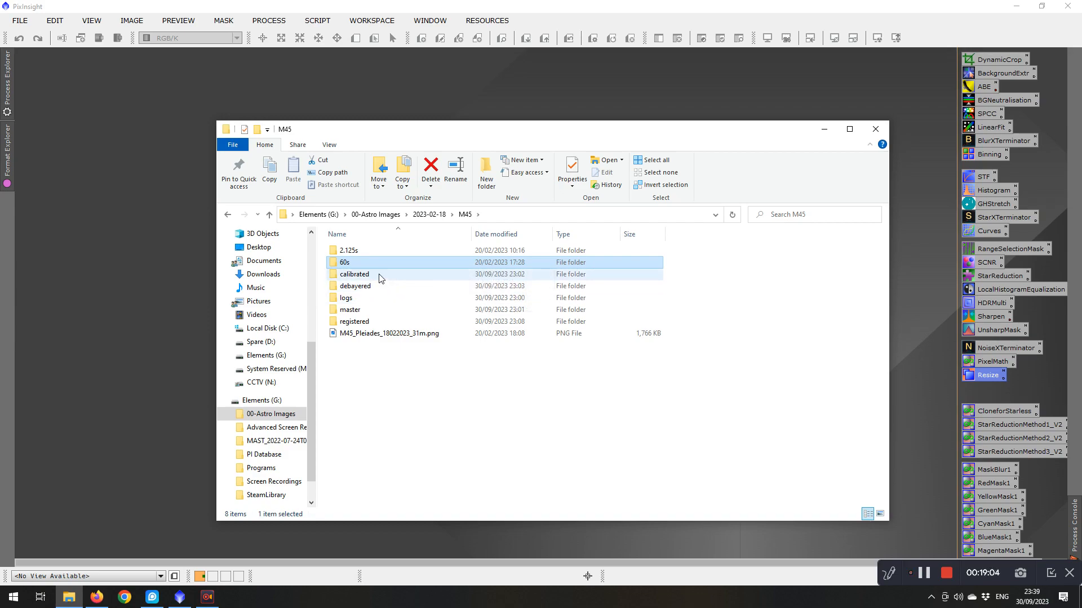
{"action": "left_click", "coordinate": [379, 276]}
{"action": "double_click", "coordinate": [379, 277]}
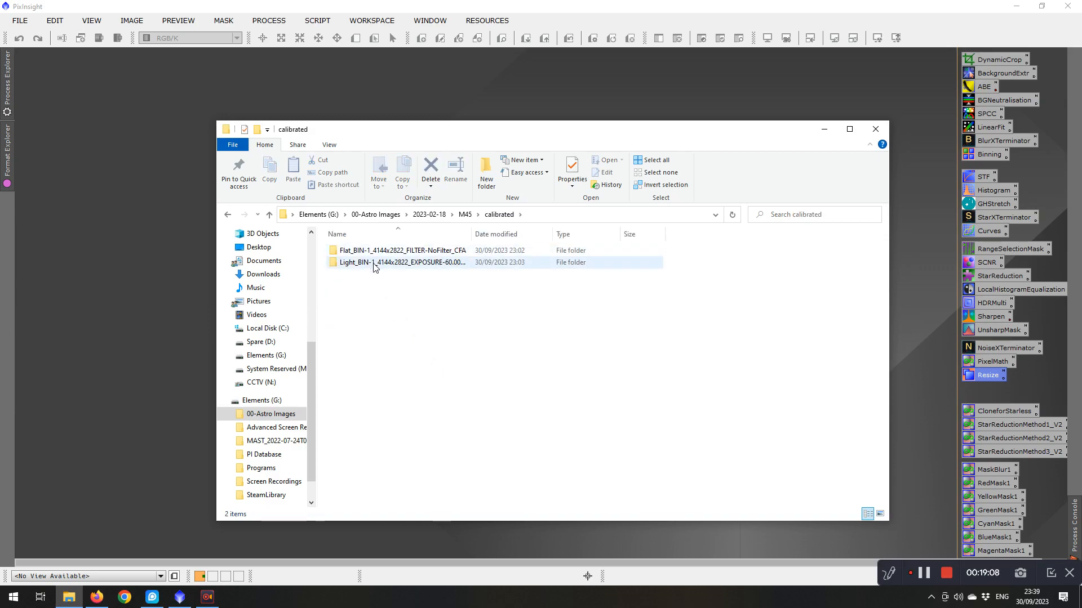
{"action": "left_click", "coordinate": [269, 216]}
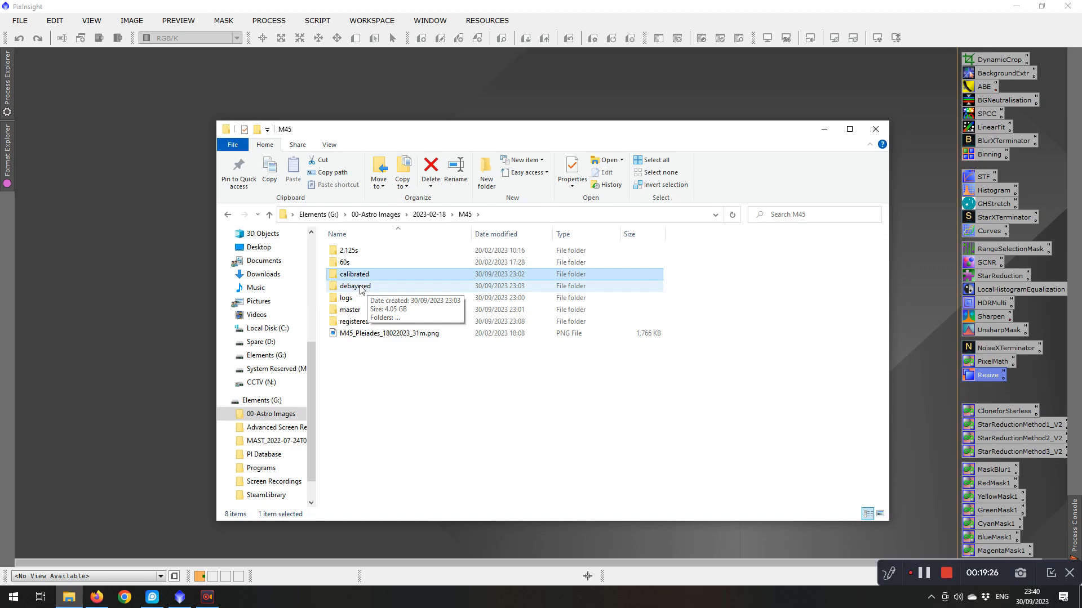
Examine the debayered 60-second light frames inside the debayered folder and return to the M45 folder.
{"action": "left_click", "coordinate": [362, 287]}
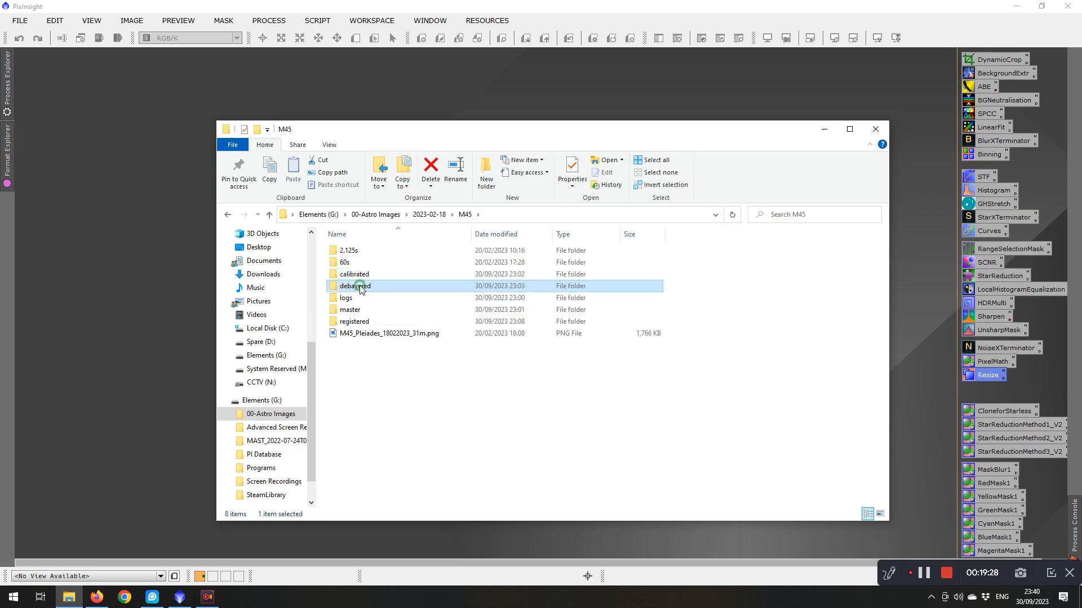
{"action": "double_click", "coordinate": [361, 287]}
{"action": "left_click", "coordinate": [366, 252]}
{"action": "double_click", "coordinate": [366, 251]}
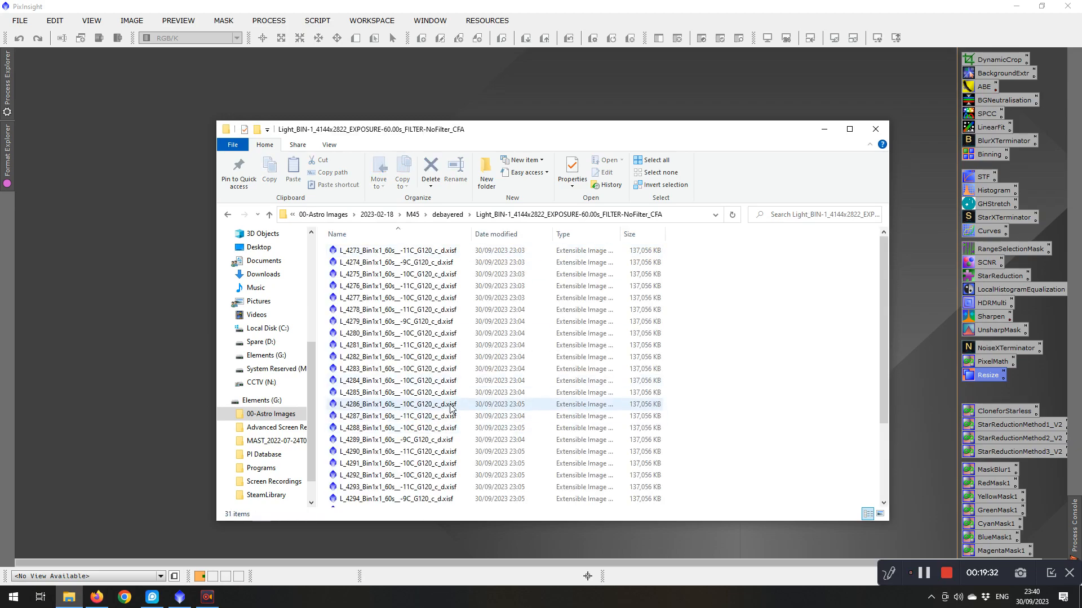
{"action": "left_click_drag", "start_coordinate": [880, 351], "coordinate": [860, 296]}
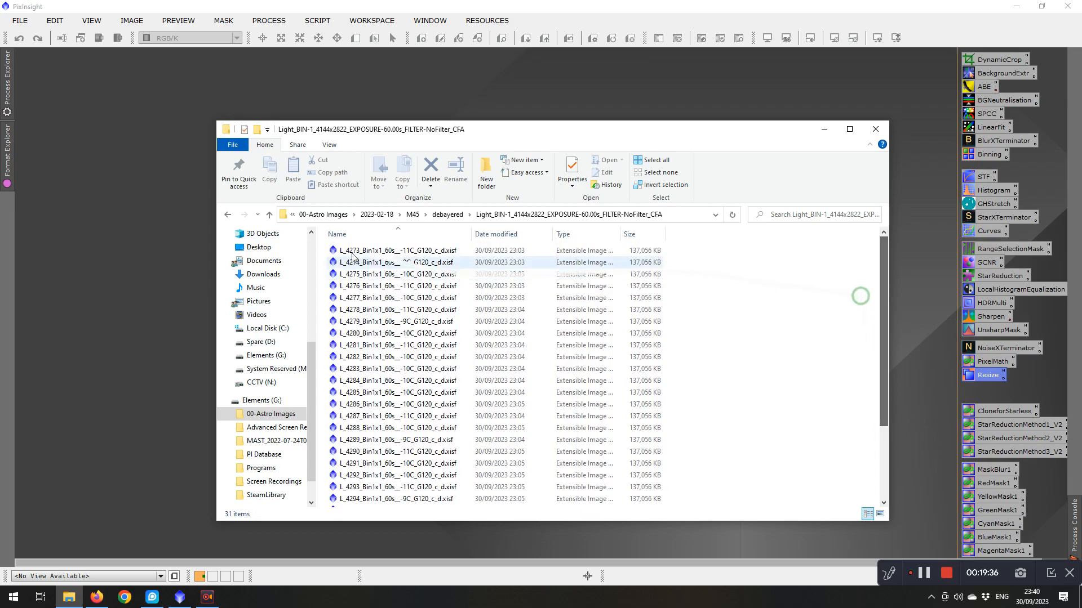
{"action": "left_click", "coordinate": [269, 215]}
{"action": "left_click", "coordinate": [268, 215]}
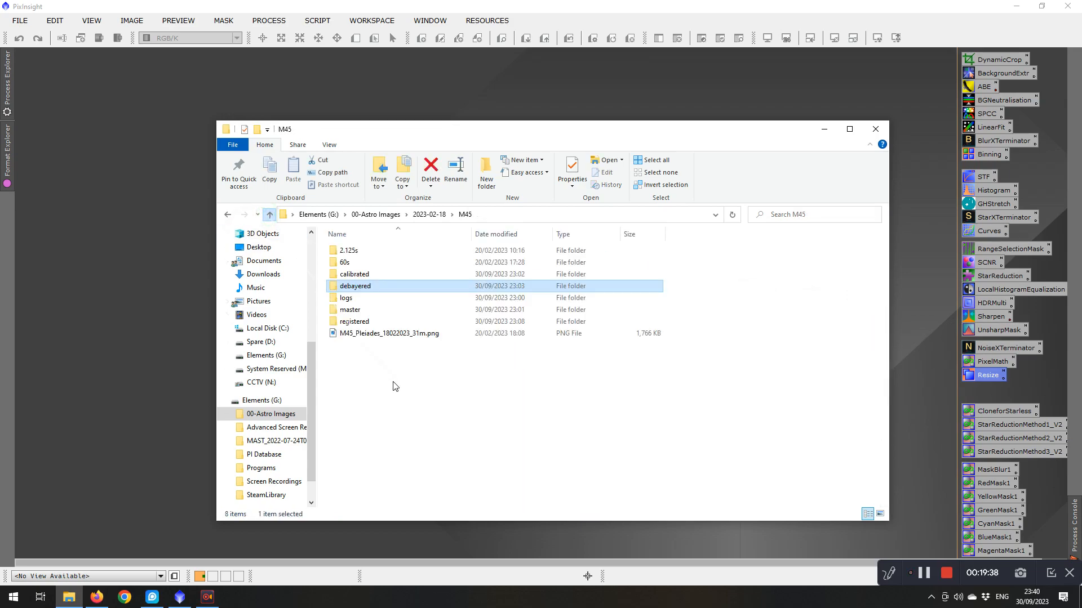
Check the contents of the logs folder and return to the M45 folder.
{"action": "left_click", "coordinate": [345, 297]}
{"action": "double_click", "coordinate": [346, 298]}
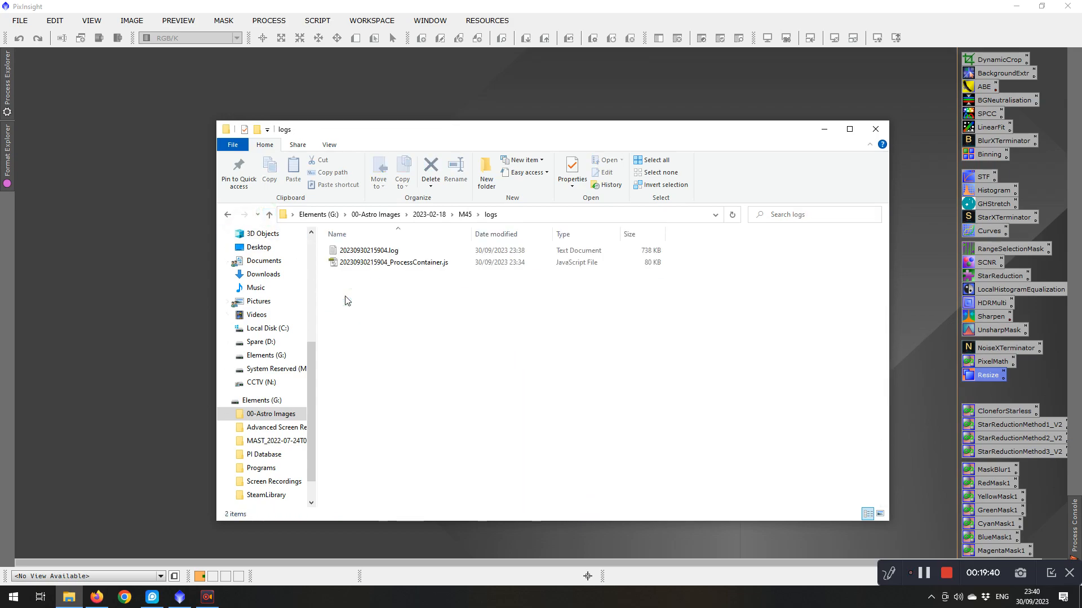
{"action": "left_click", "coordinate": [269, 216]}
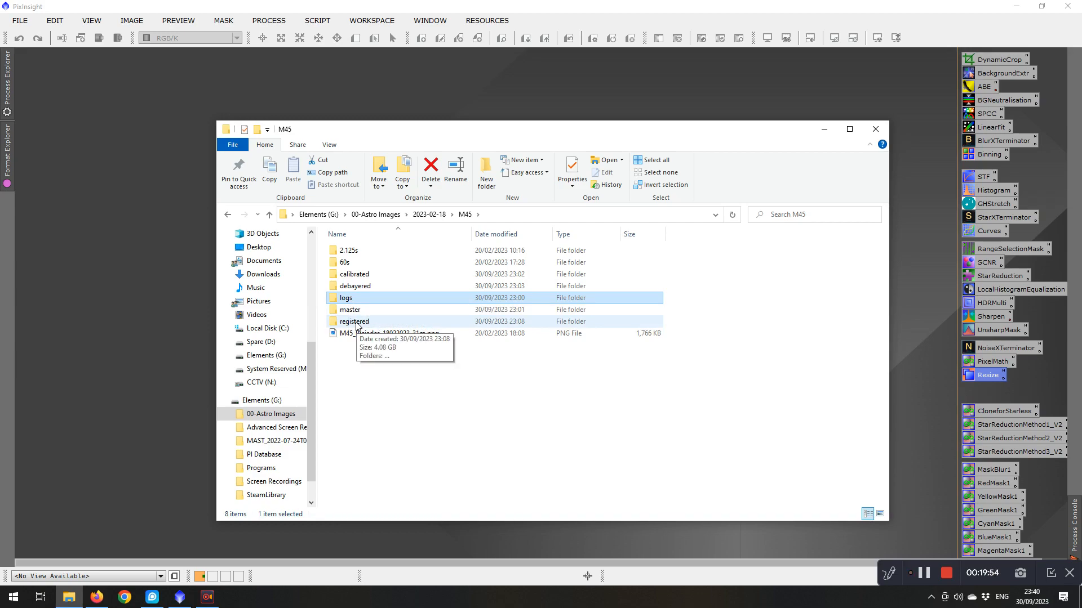
Examine the registered 60-second light frames and the master files, returning to the M45 folder.
{"action": "double_click", "coordinate": [356, 323]}
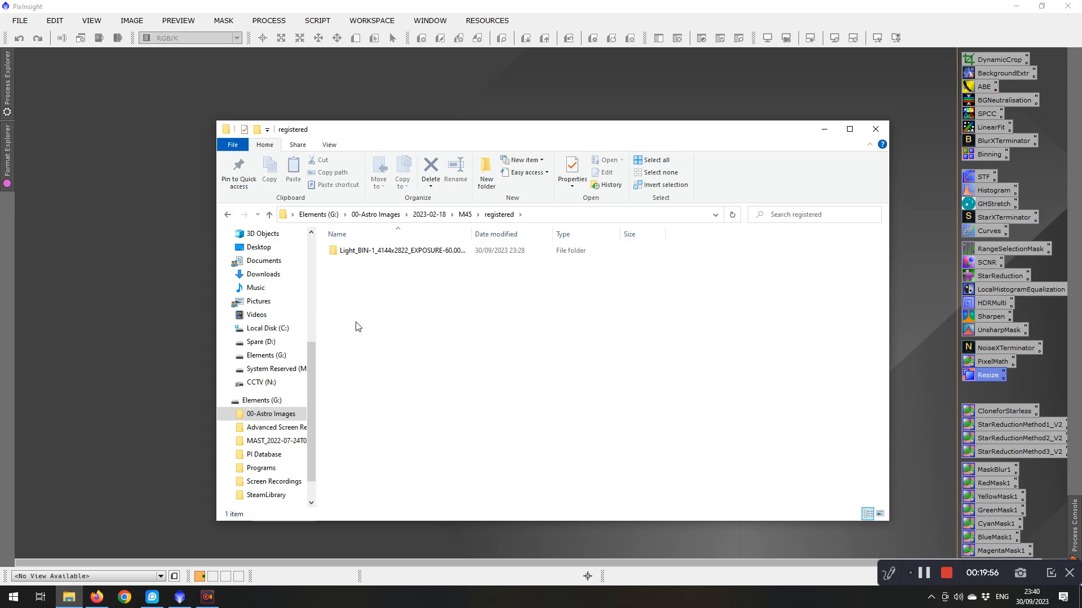
{"action": "double_click", "coordinate": [374, 251]}
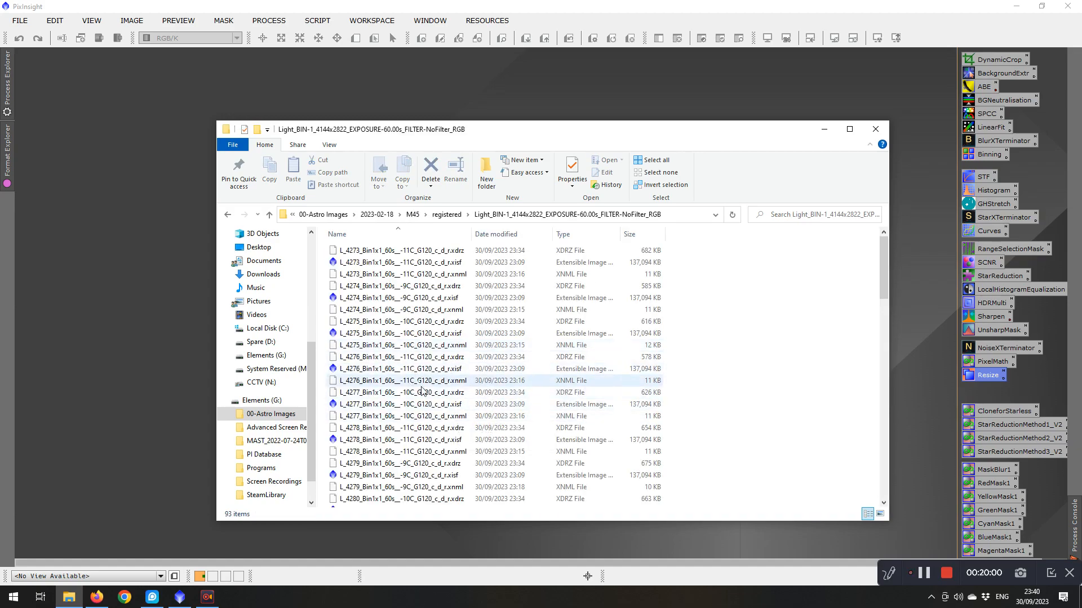
{"action": "scroll", "coordinate": [437, 407], "scroll_direction": "down", "scroll_amount": 5}
{"action": "scroll", "coordinate": [445, 397], "scroll_direction": "up", "scroll_amount": 5}
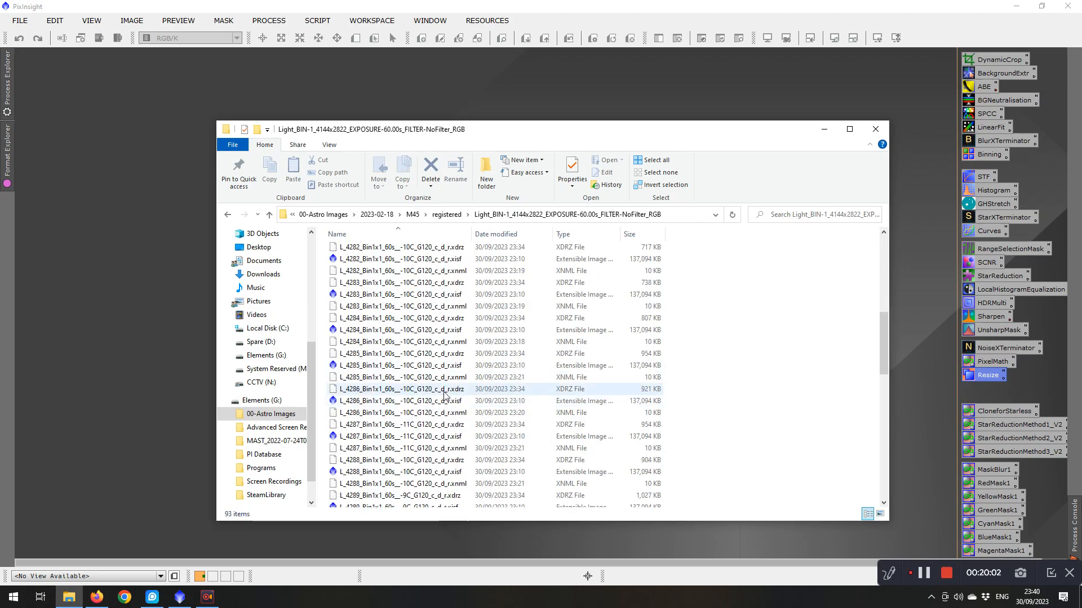
{"action": "left_click", "coordinate": [271, 216]}
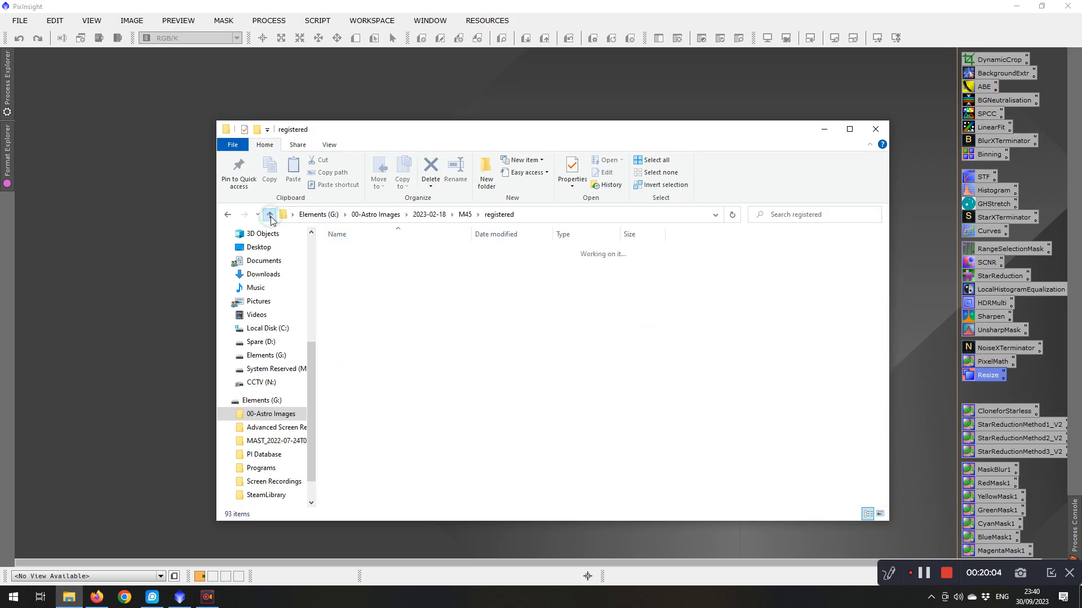
{"action": "left_click", "coordinate": [269, 215]}
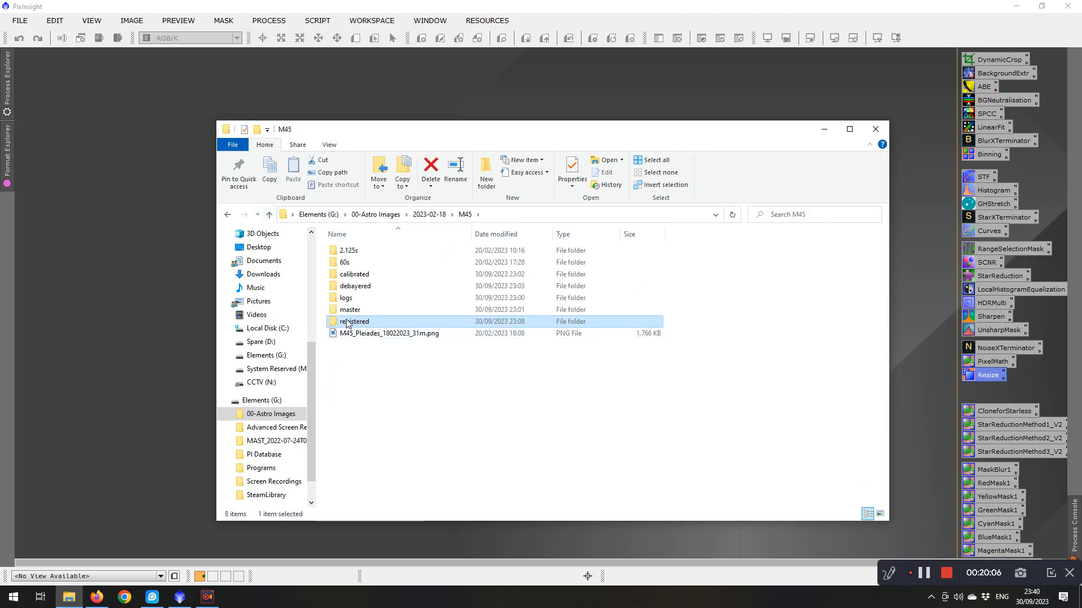
{"action": "double_click", "coordinate": [354, 311]}
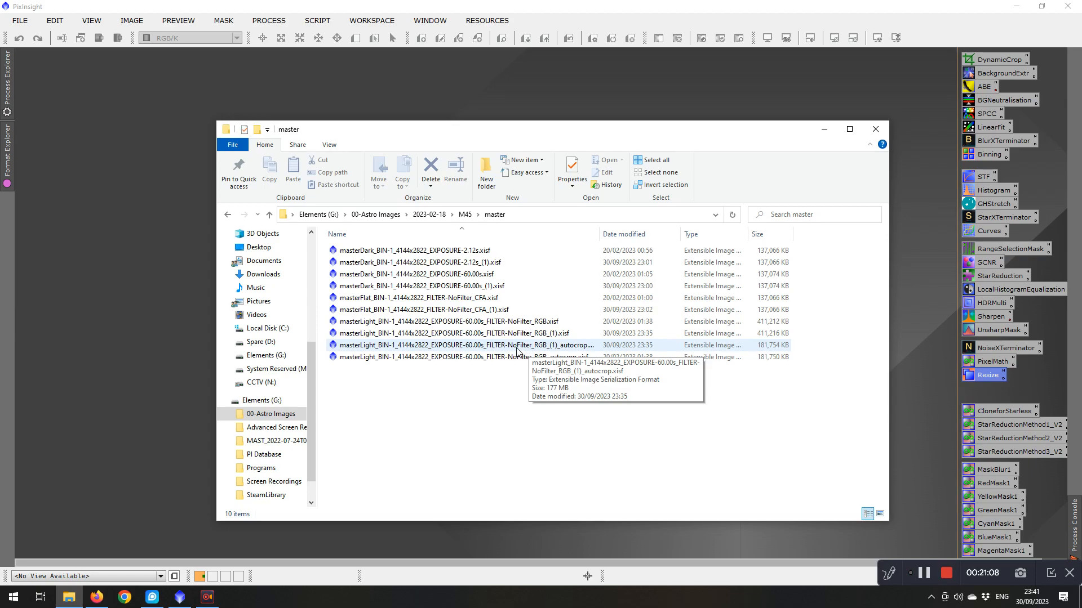
{"action": "left_click", "coordinate": [268, 216]}
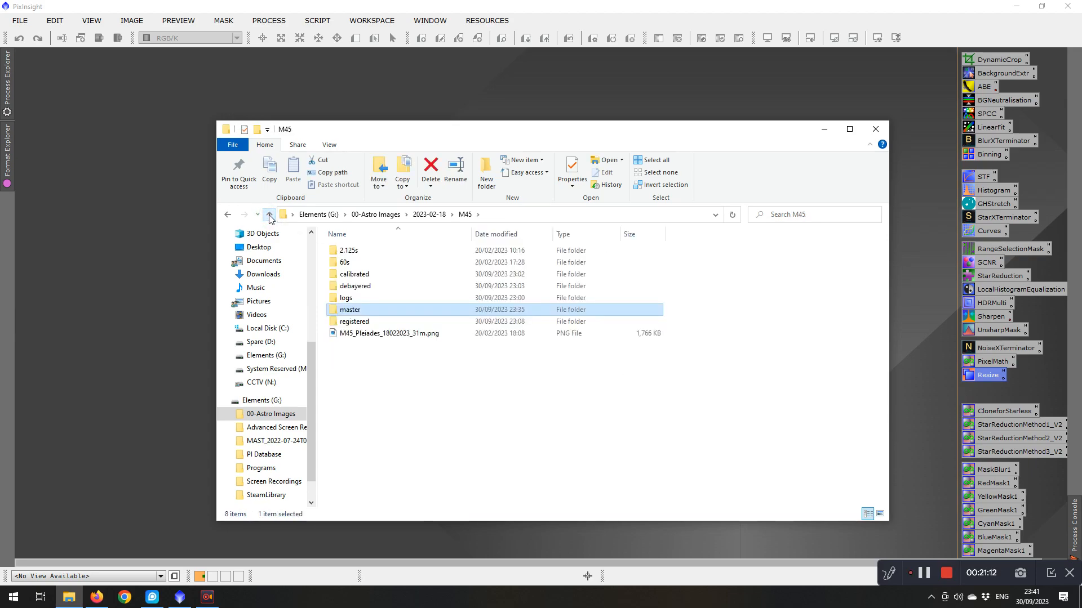
Delete the calibrated, debayered, logs and registered folders from M45, keeping the master folder, and close File Explorer.
{"action": "left_click", "coordinate": [359, 276]}
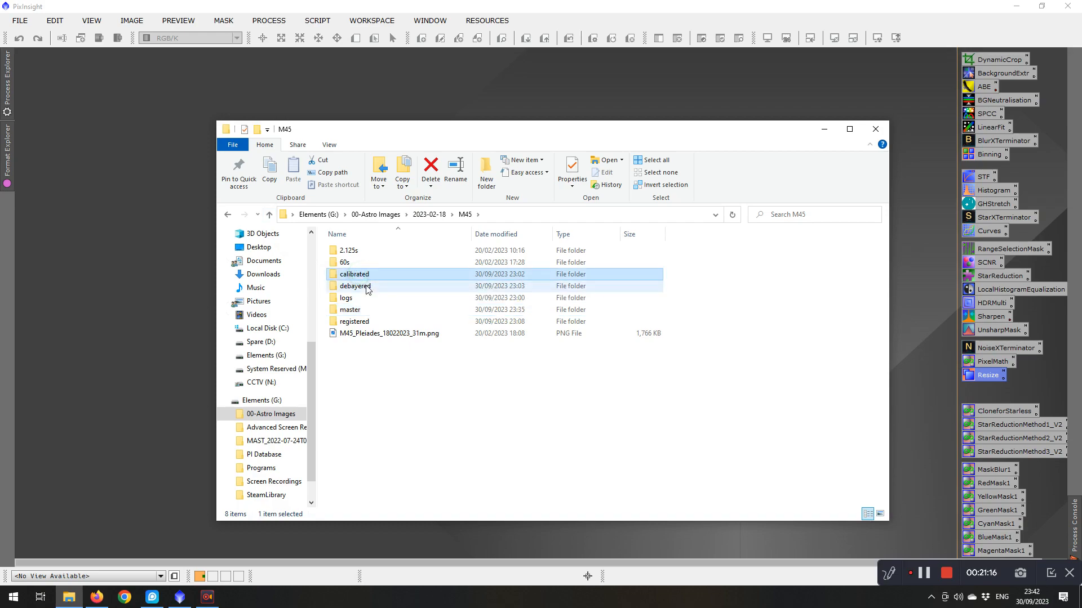
{"action": "left_click", "coordinate": [366, 287], "text": "ctrl"}
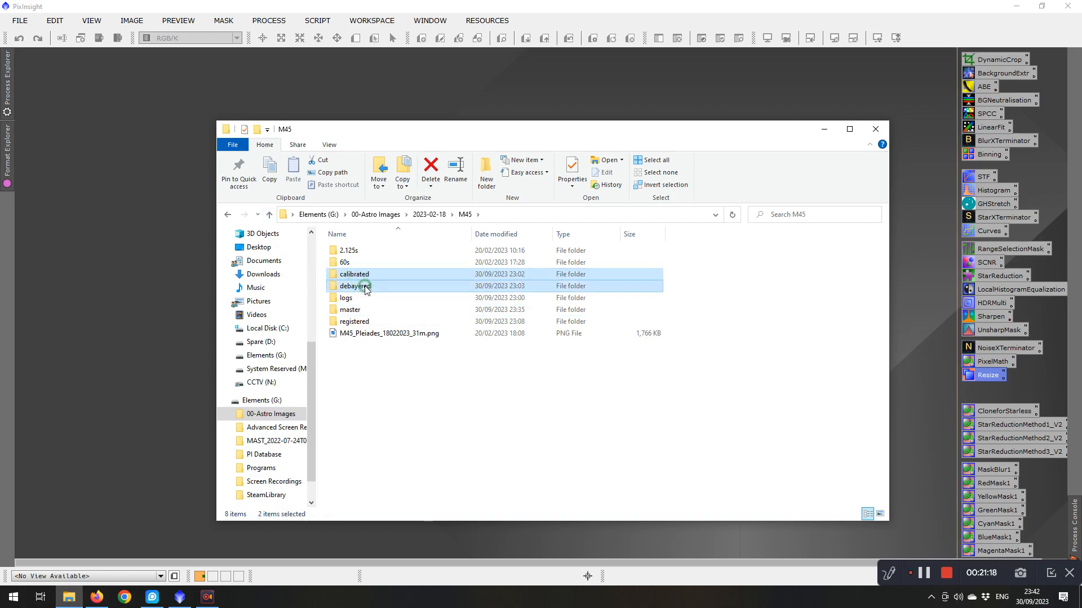
{"action": "left_click", "coordinate": [353, 297], "text": "ctrl"}
{"action": "left_click", "coordinate": [371, 322], "text": "ctrl"}
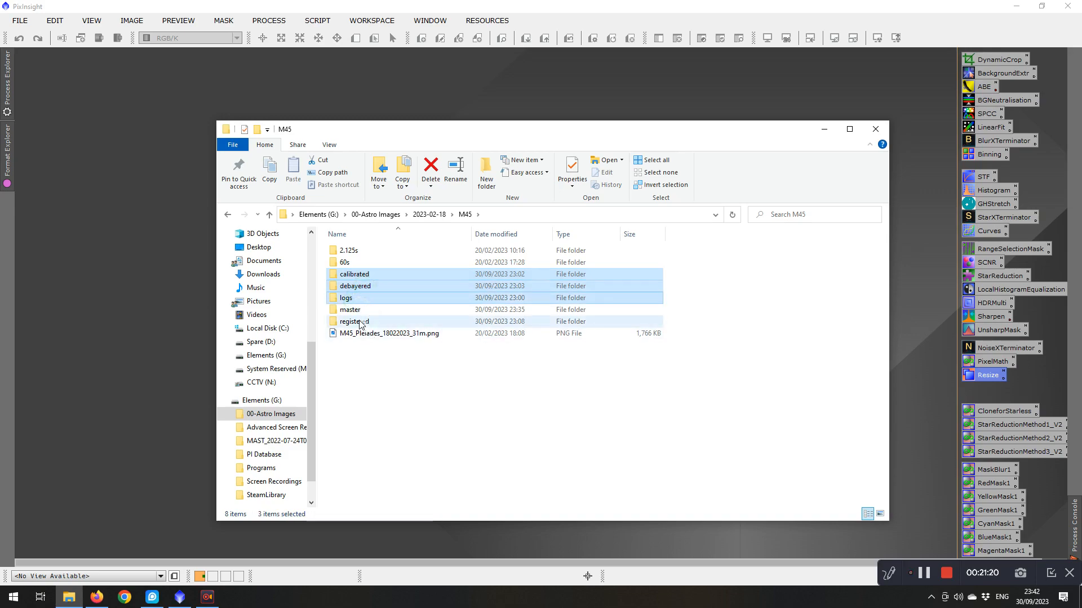
{"action": "left_click", "coordinate": [367, 311], "text": "ctrl"}
{"action": "left_click", "coordinate": [365, 309], "text": "ctrl"}
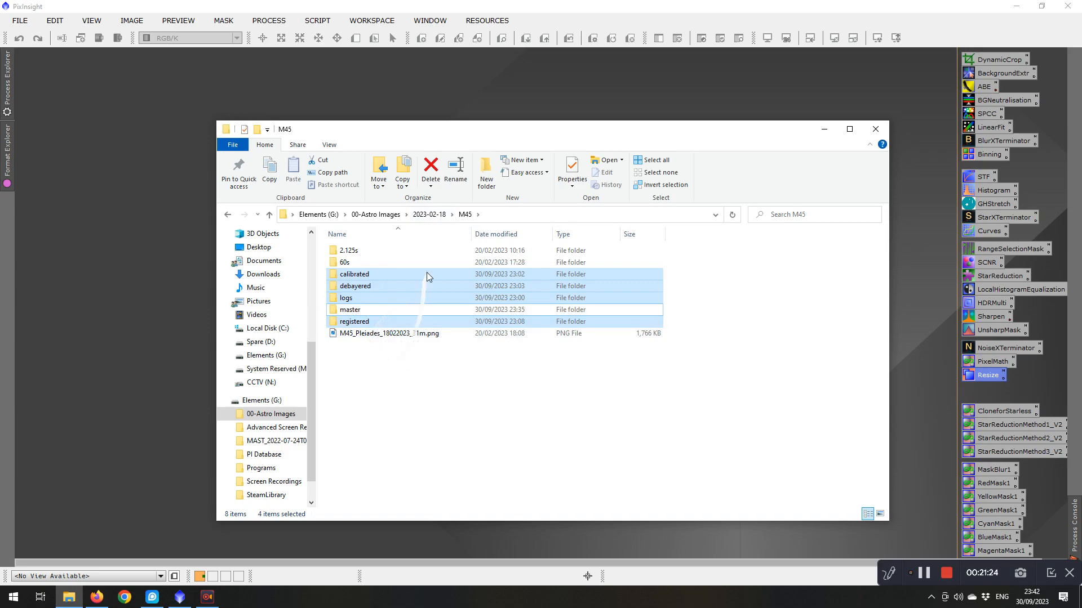
{"action": "left_click", "coordinate": [431, 167]}
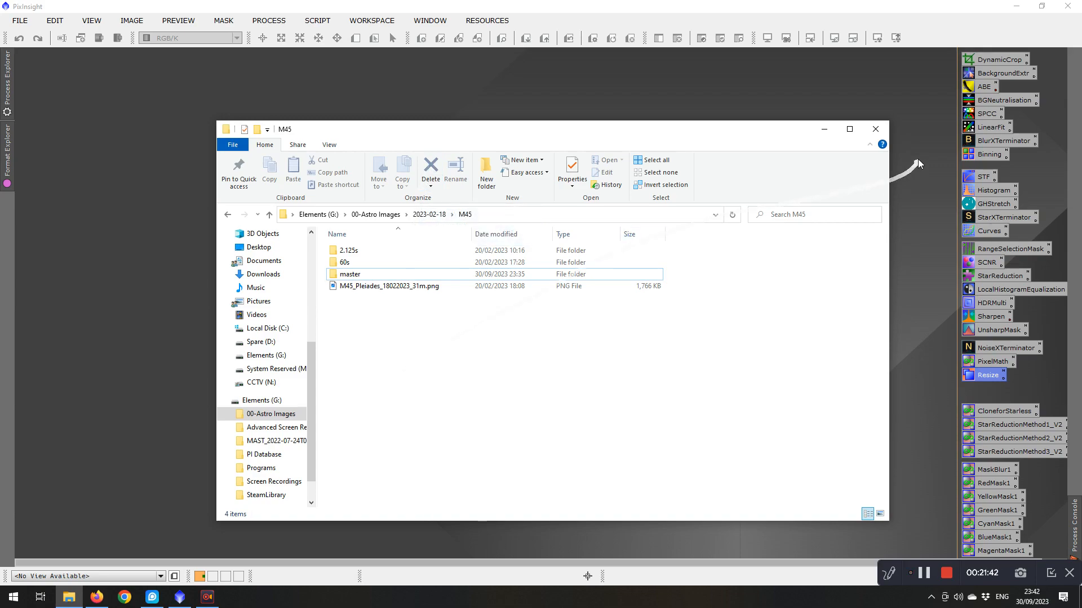
{"action": "left_click", "coordinate": [875, 130]}
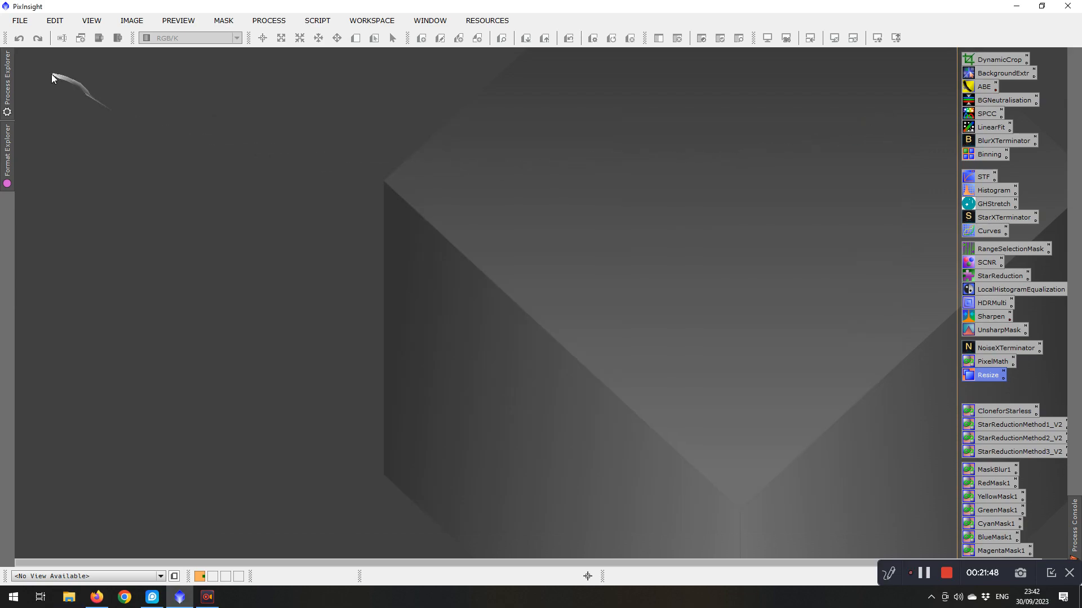
Open masterLight_BIN-1_4144x2822_EXPOSURE-60.00s_FILTER-NoFilter_RGB_(1)_autocrop.xisf from the master folder in 2023-02-18 > M45.
{"action": "left_click", "coordinate": [29, 22]}
{"action": "left_click", "coordinate": [47, 37]}
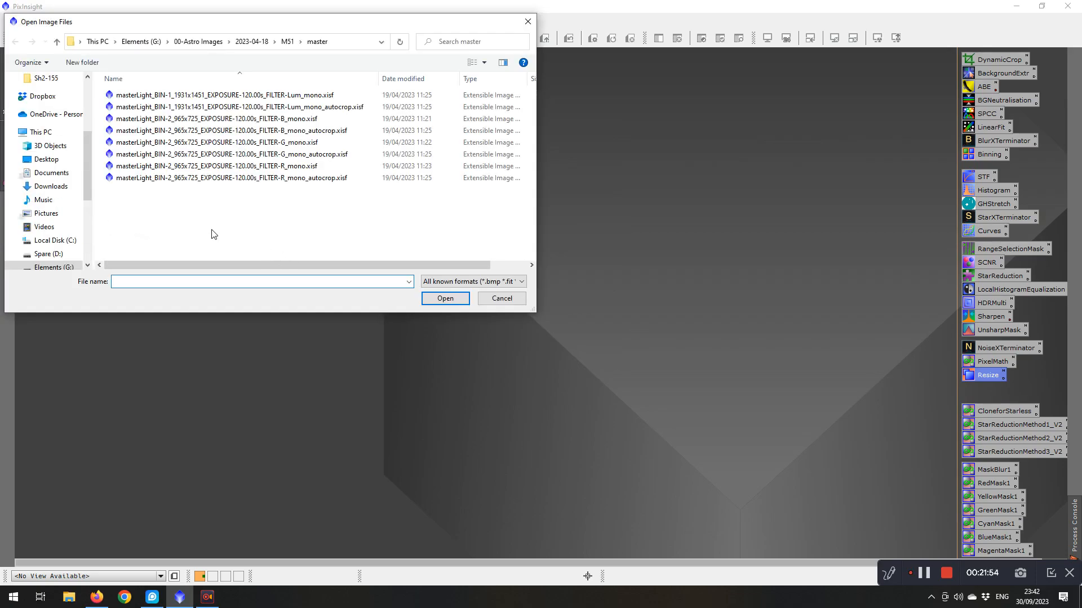
{"action": "left_click", "coordinate": [57, 43]}
{"action": "left_click", "coordinate": [57, 42]}
{"action": "left_click", "coordinate": [57, 43]}
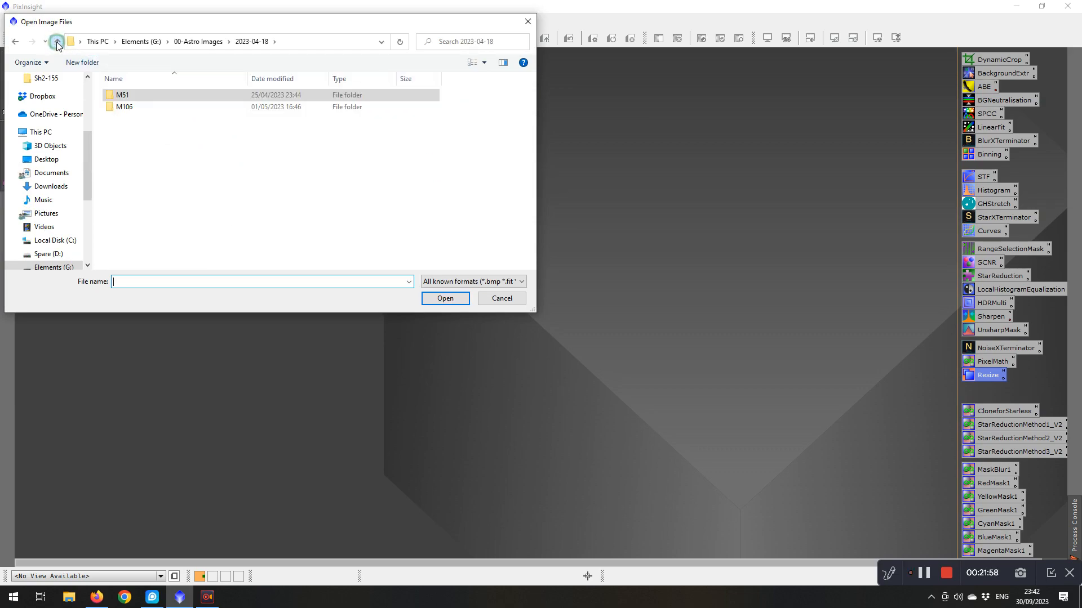
{"action": "scroll", "coordinate": [135, 129], "scroll_direction": "up", "scroll_amount": 1}
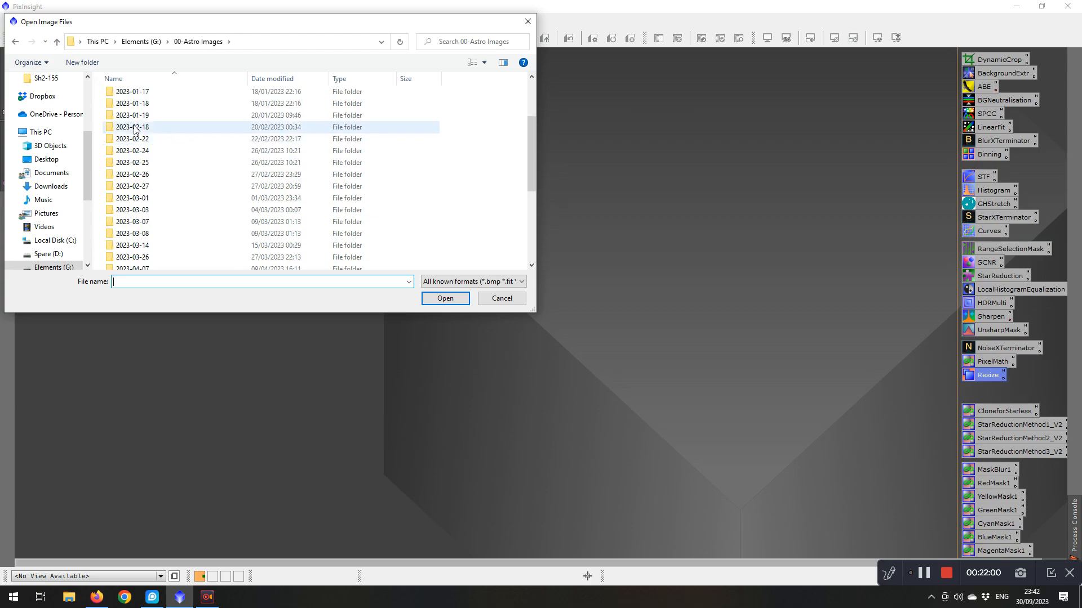
{"action": "double_click", "coordinate": [136, 127]}
{"action": "double_click", "coordinate": [126, 107]}
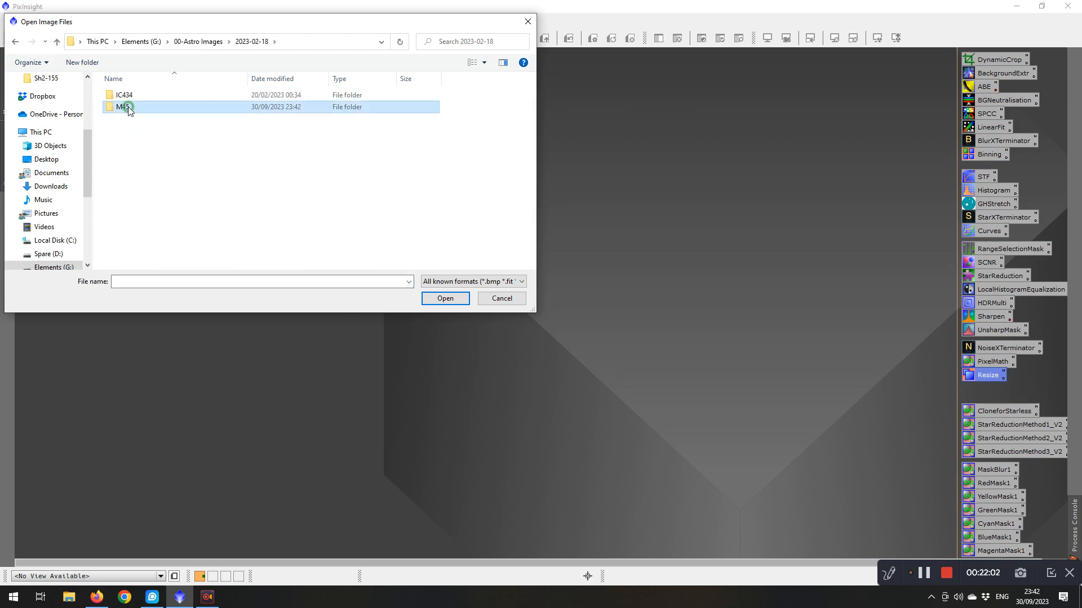
{"action": "double_click", "coordinate": [146, 118]}
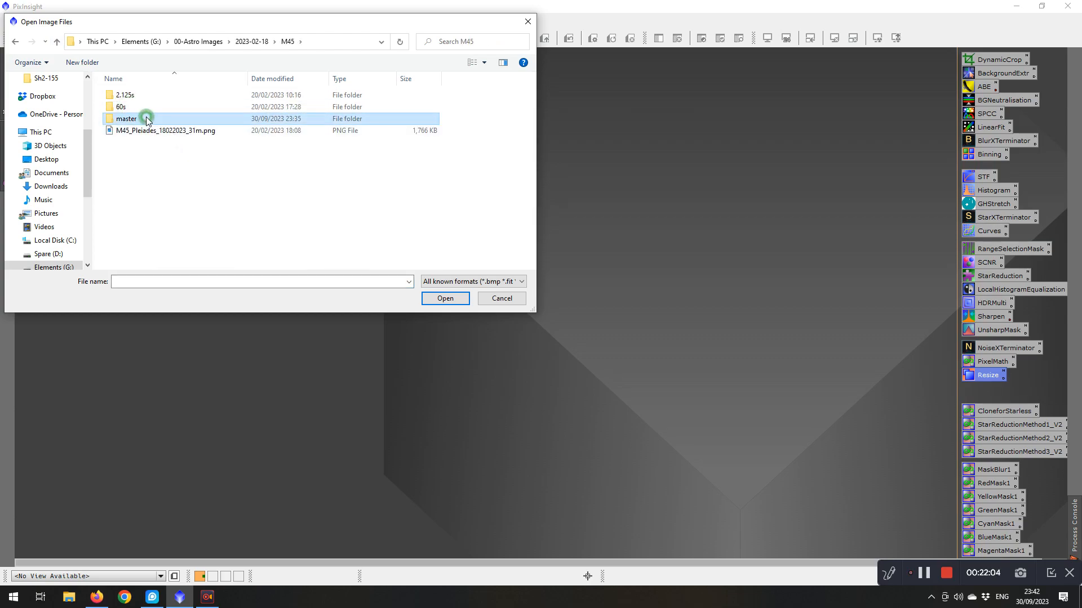
{"action": "left_click", "coordinate": [355, 189]}
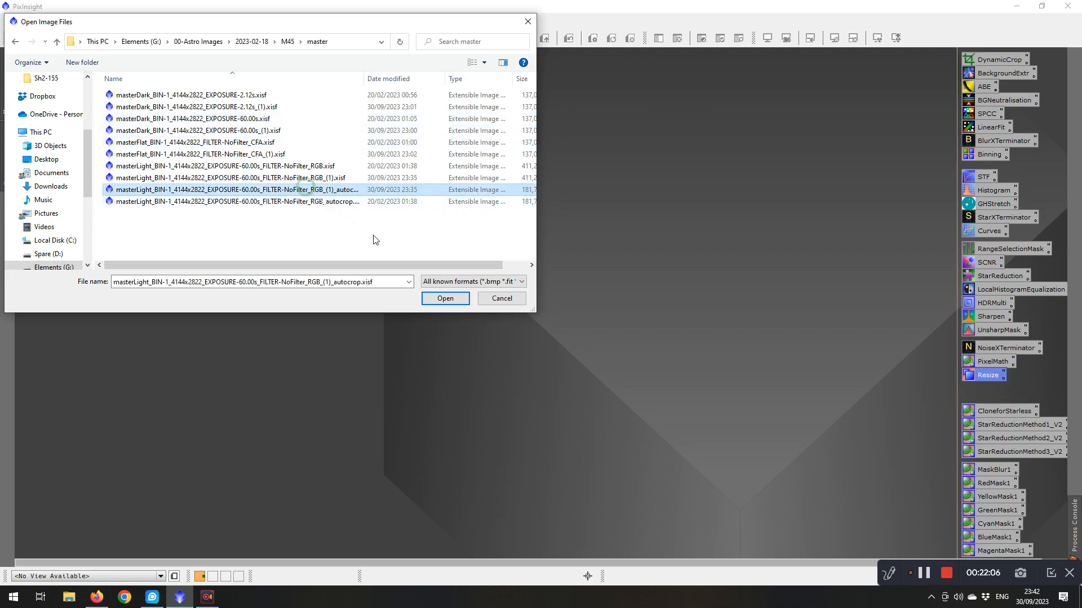
{"action": "left_click", "coordinate": [444, 299]}
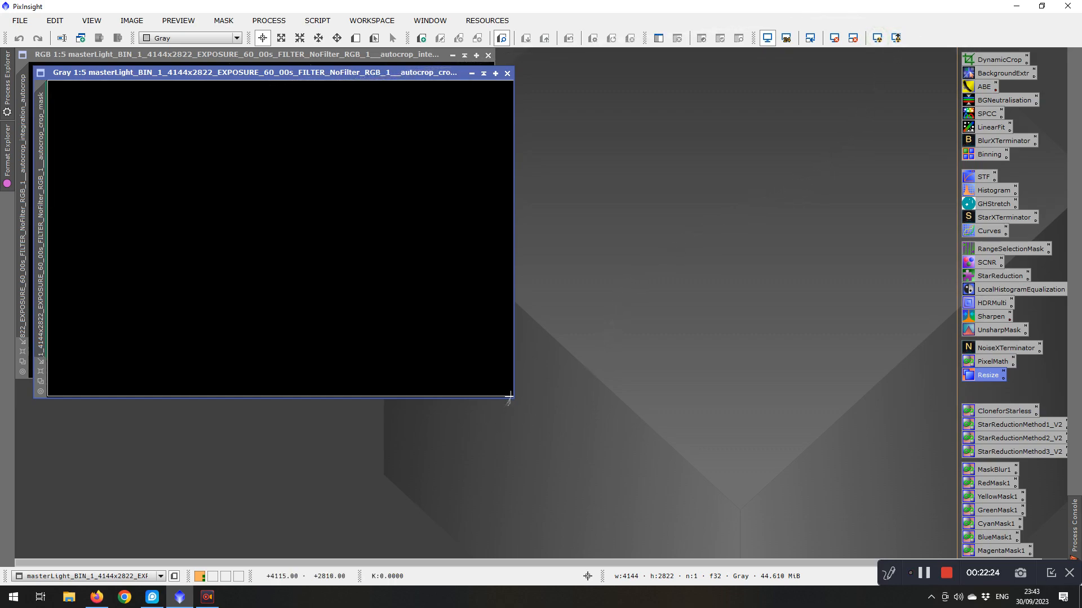
Enlarge the crop mask window to inspect its borders, close the mask, and auto-stretch the display of the RGB master light.
{"action": "left_click_drag", "start_coordinate": [514, 396], "coordinate": [682, 482]}
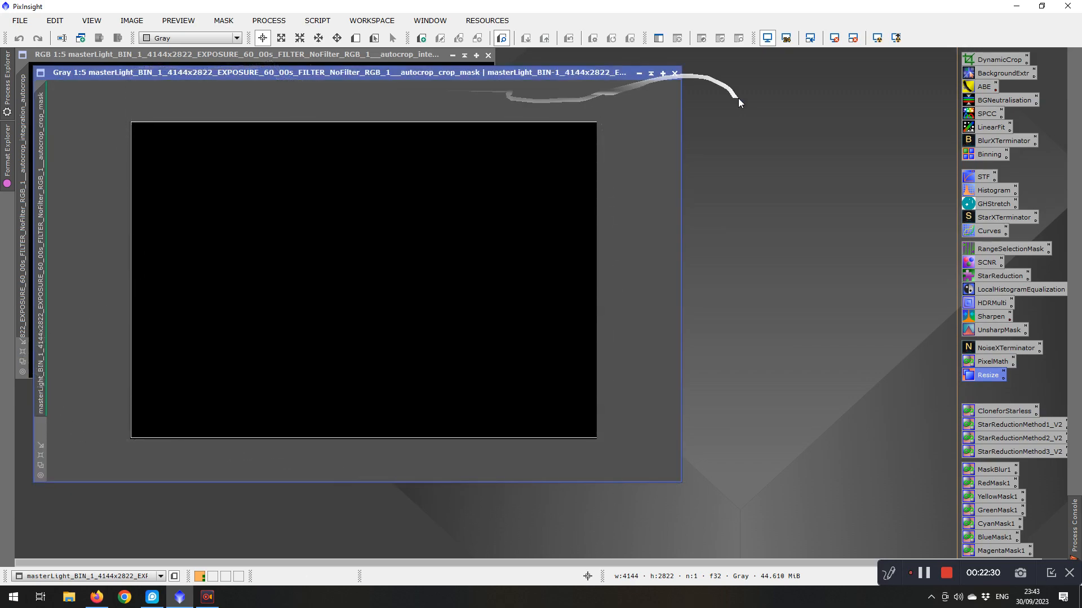
{"action": "left_click", "coordinate": [675, 73]}
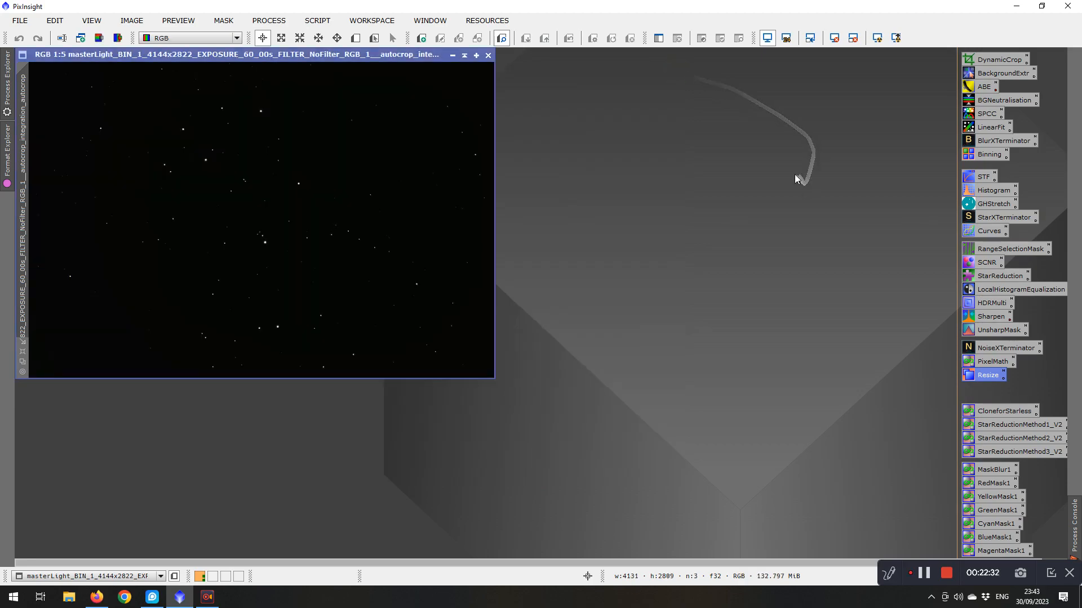
{"action": "left_click", "coordinate": [872, 42]}
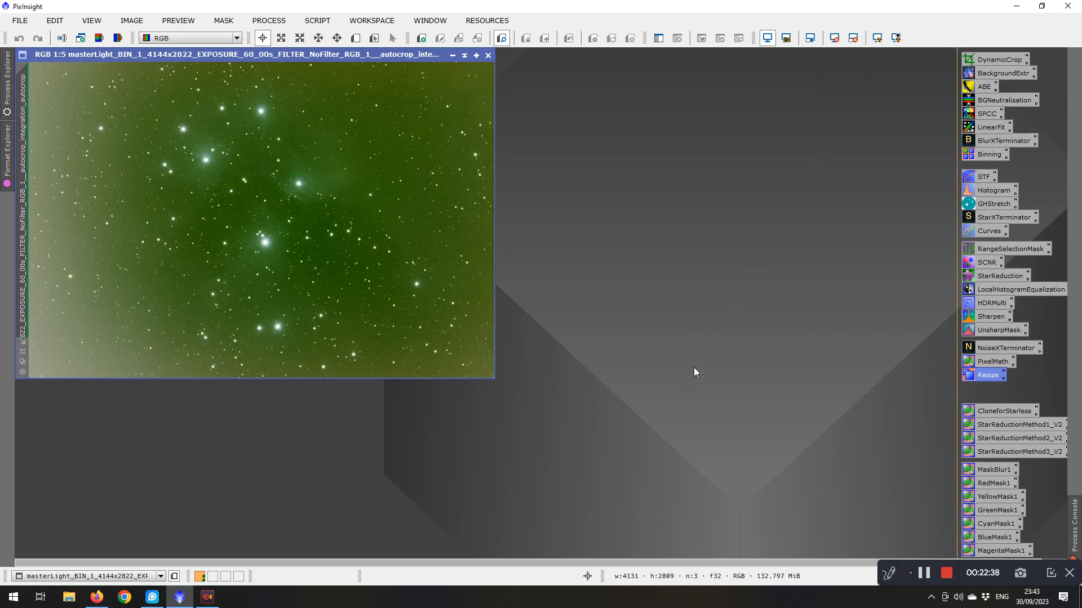
{"action": "mouse_move", "coordinate": [695, 358]}
{"action": "left_mouse_down"}
{"action": "mouse_move", "coordinate": [729, 340]}
{"action": "mouse_move", "coordinate": [715, 314]}
{"action": "mouse_move", "coordinate": [353, 222]}
{"action": "mouse_move", "coordinate": [63, 95]}
{"action": "mouse_move", "coordinate": [38, 65]}
{"action": "left_mouse_up"}
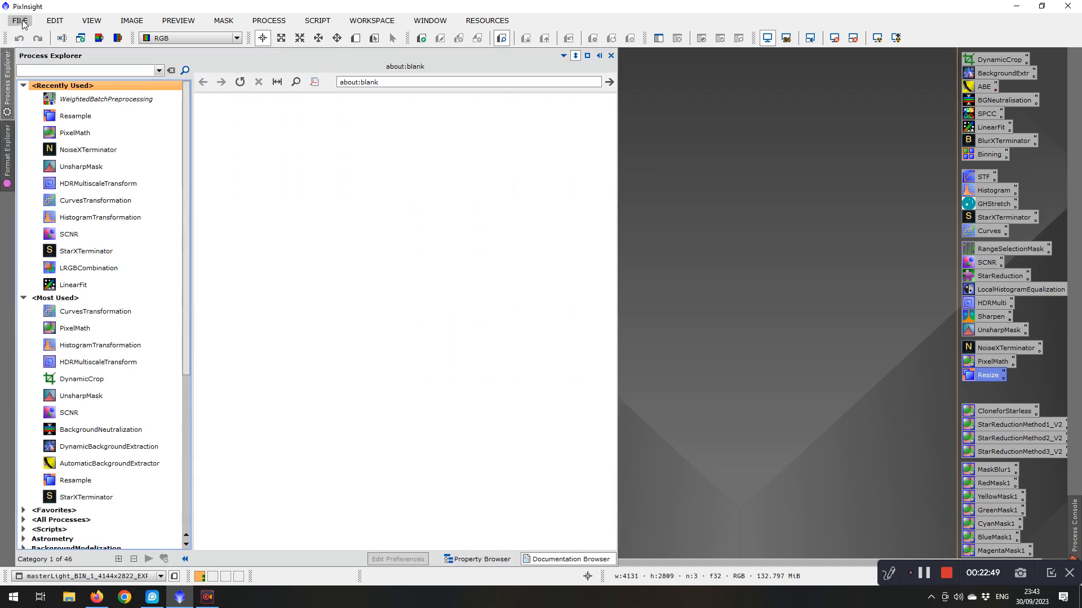
Open the finished image M45_Pleiades_18022023_31m.png from the M45 folder.
{"action": "left_click", "coordinate": [22, 22]}
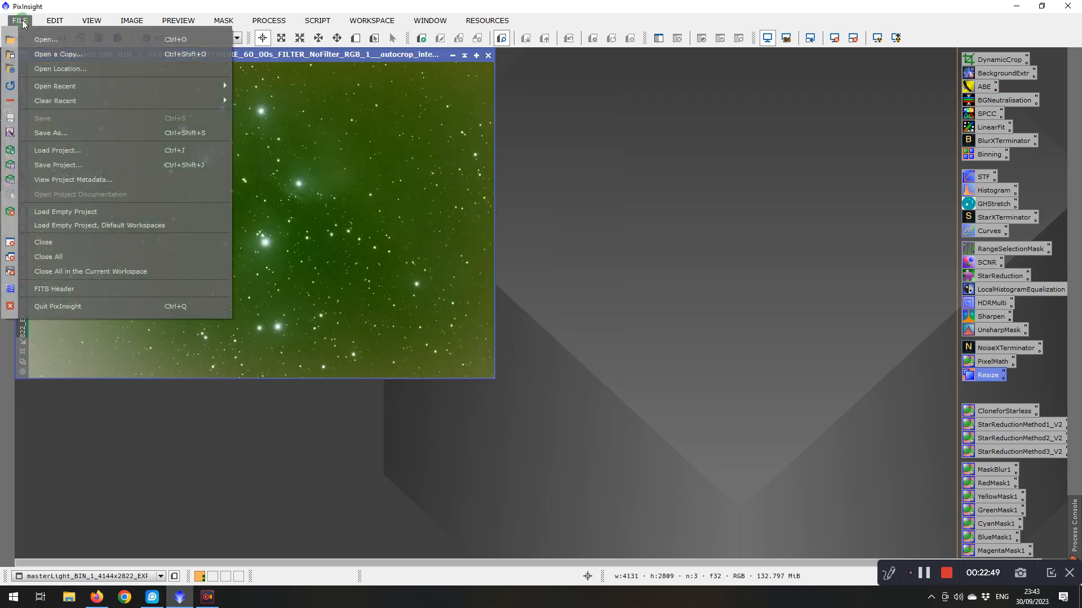
{"action": "left_click", "coordinate": [45, 38]}
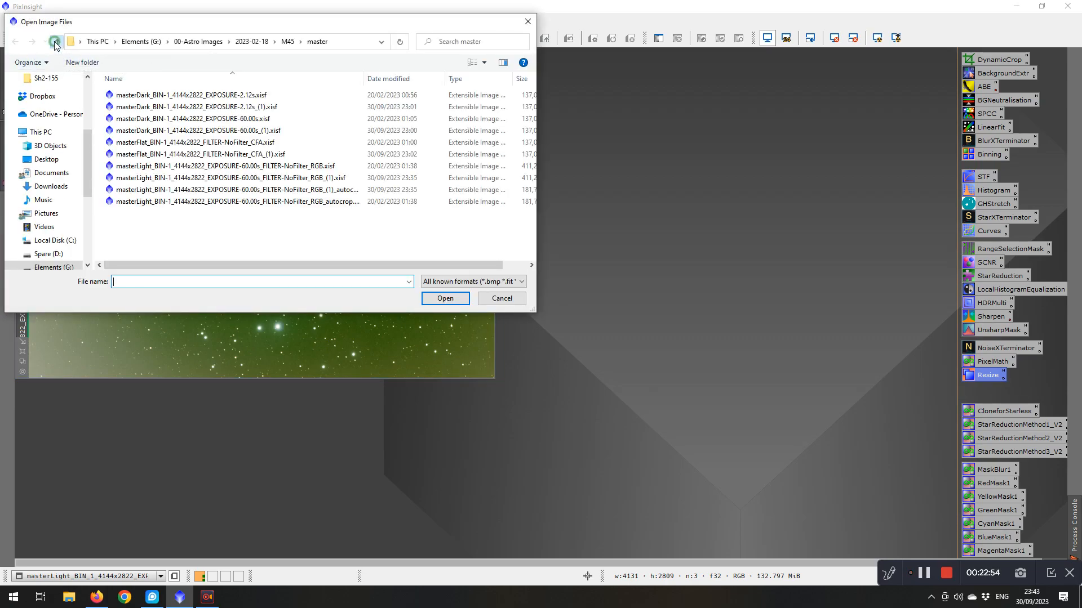
{"action": "left_click", "coordinate": [56, 43]}
{"action": "double_click", "coordinate": [185, 130]}
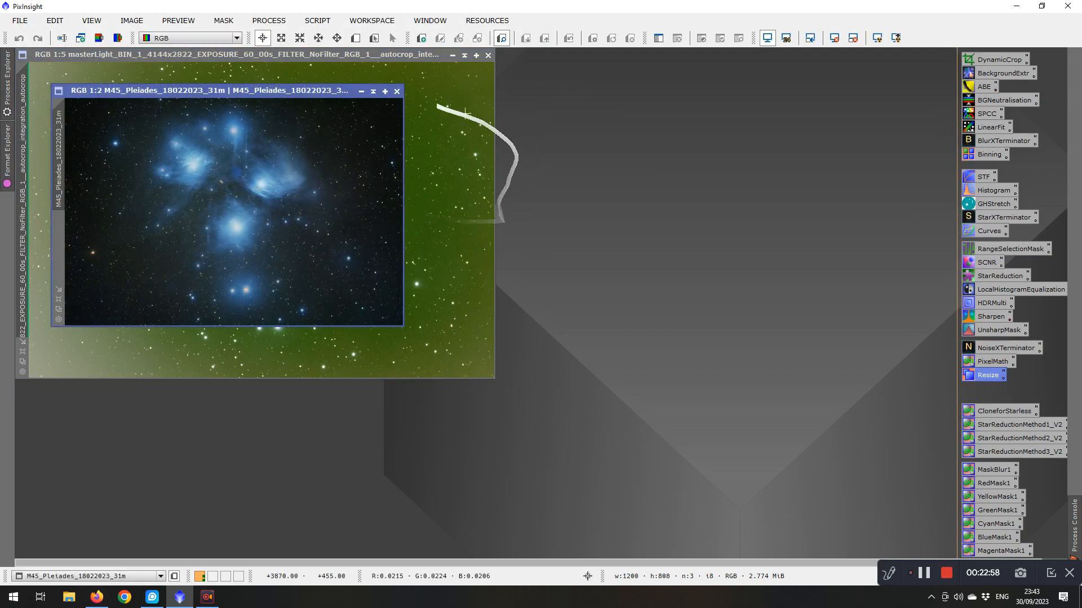
Compare the finished Pleiades image with the stretched master light, and view the finished image at 1:1 in an enlarged window.
{"action": "left_click", "coordinate": [374, 93]}
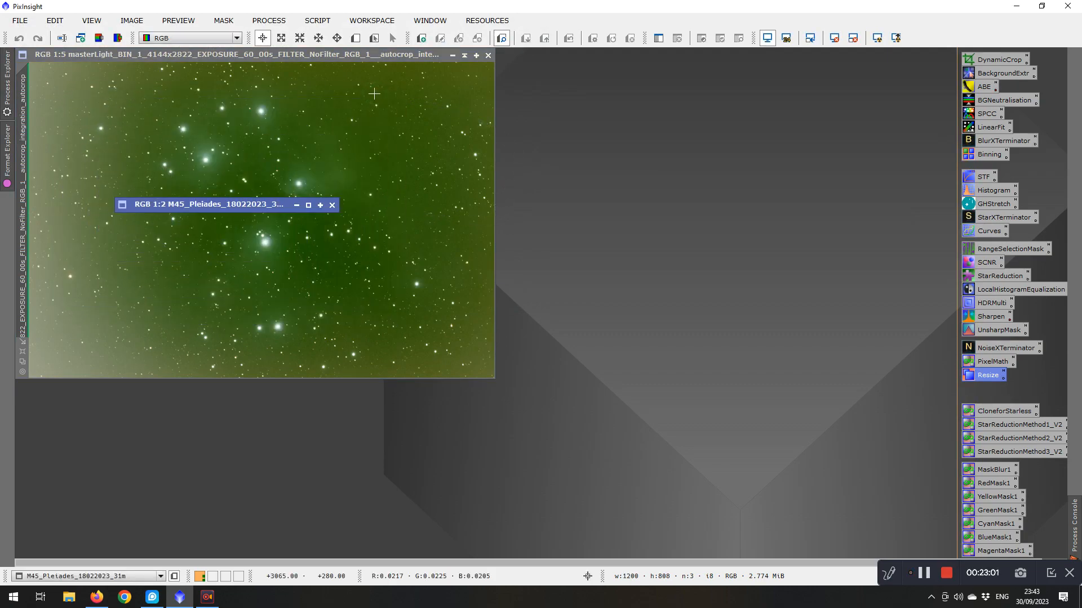
{"action": "left_click", "coordinate": [309, 205]}
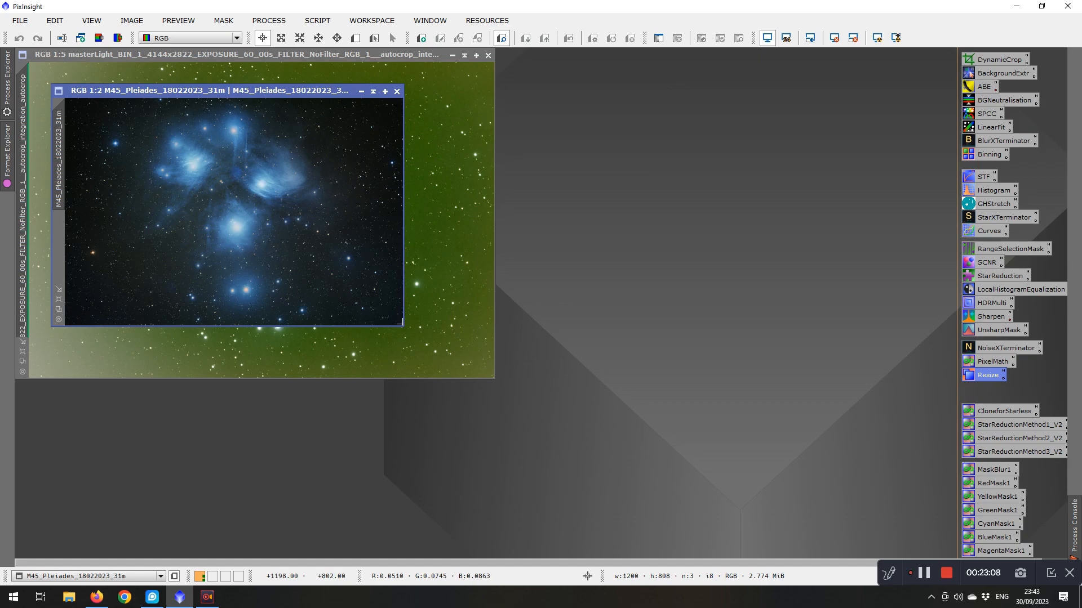
{"action": "left_click_drag", "start_coordinate": [404, 326], "coordinate": [820, 565]}
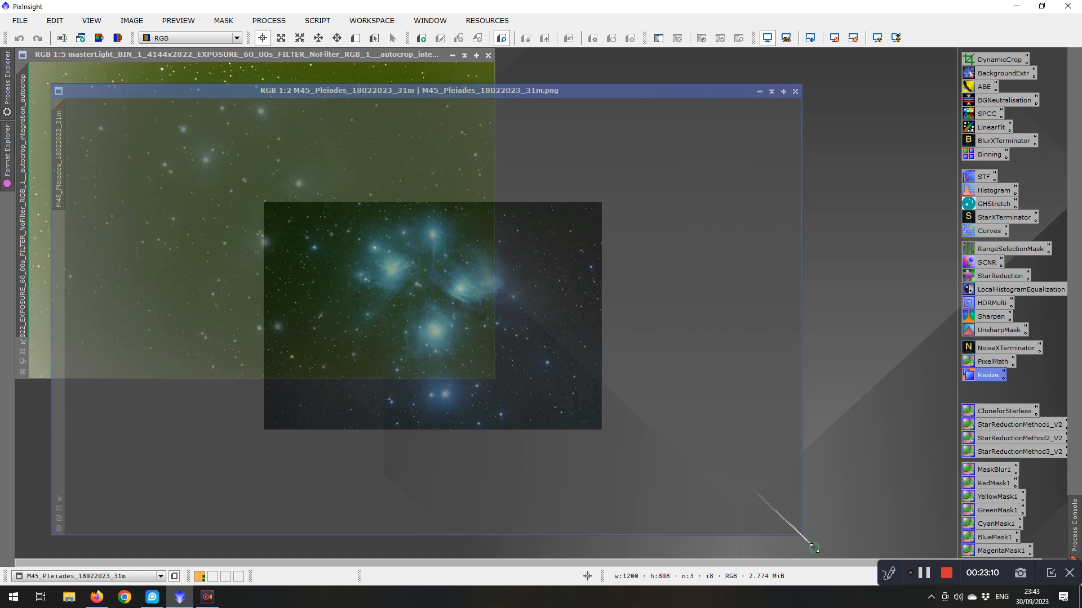
{"action": "scroll", "coordinate": [790, 480], "scroll_direction": "up", "scroll_amount": 1}
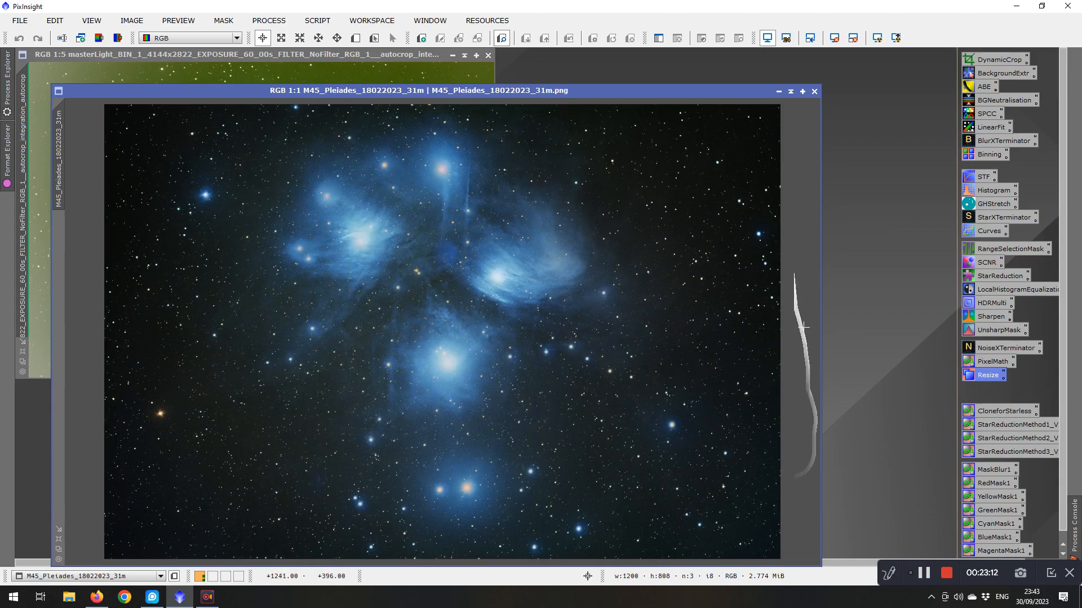
{"action": "left_click_drag", "start_coordinate": [469, 89], "coordinate": [470, 50]}
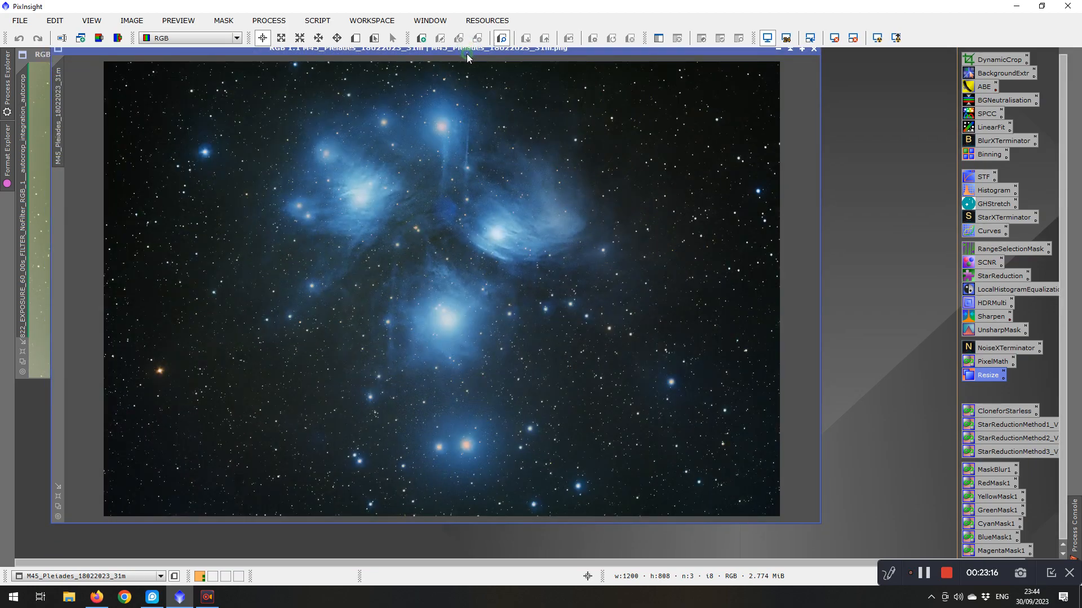